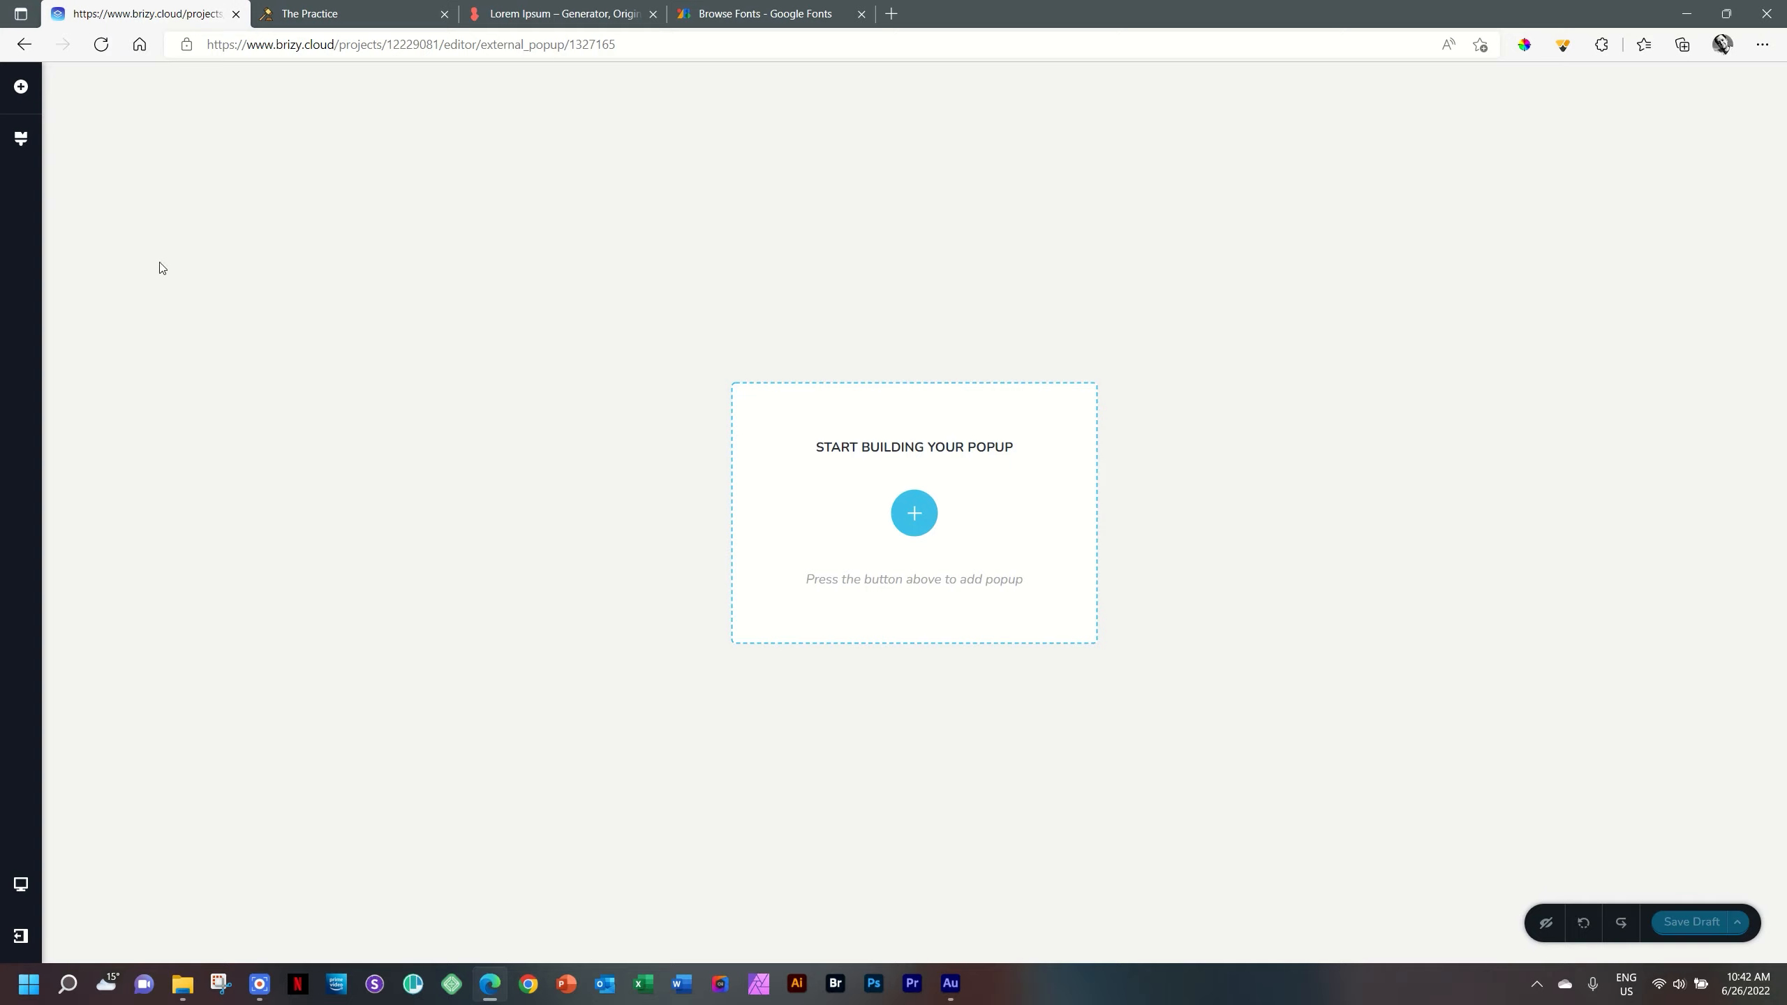
left_click(23, 141)
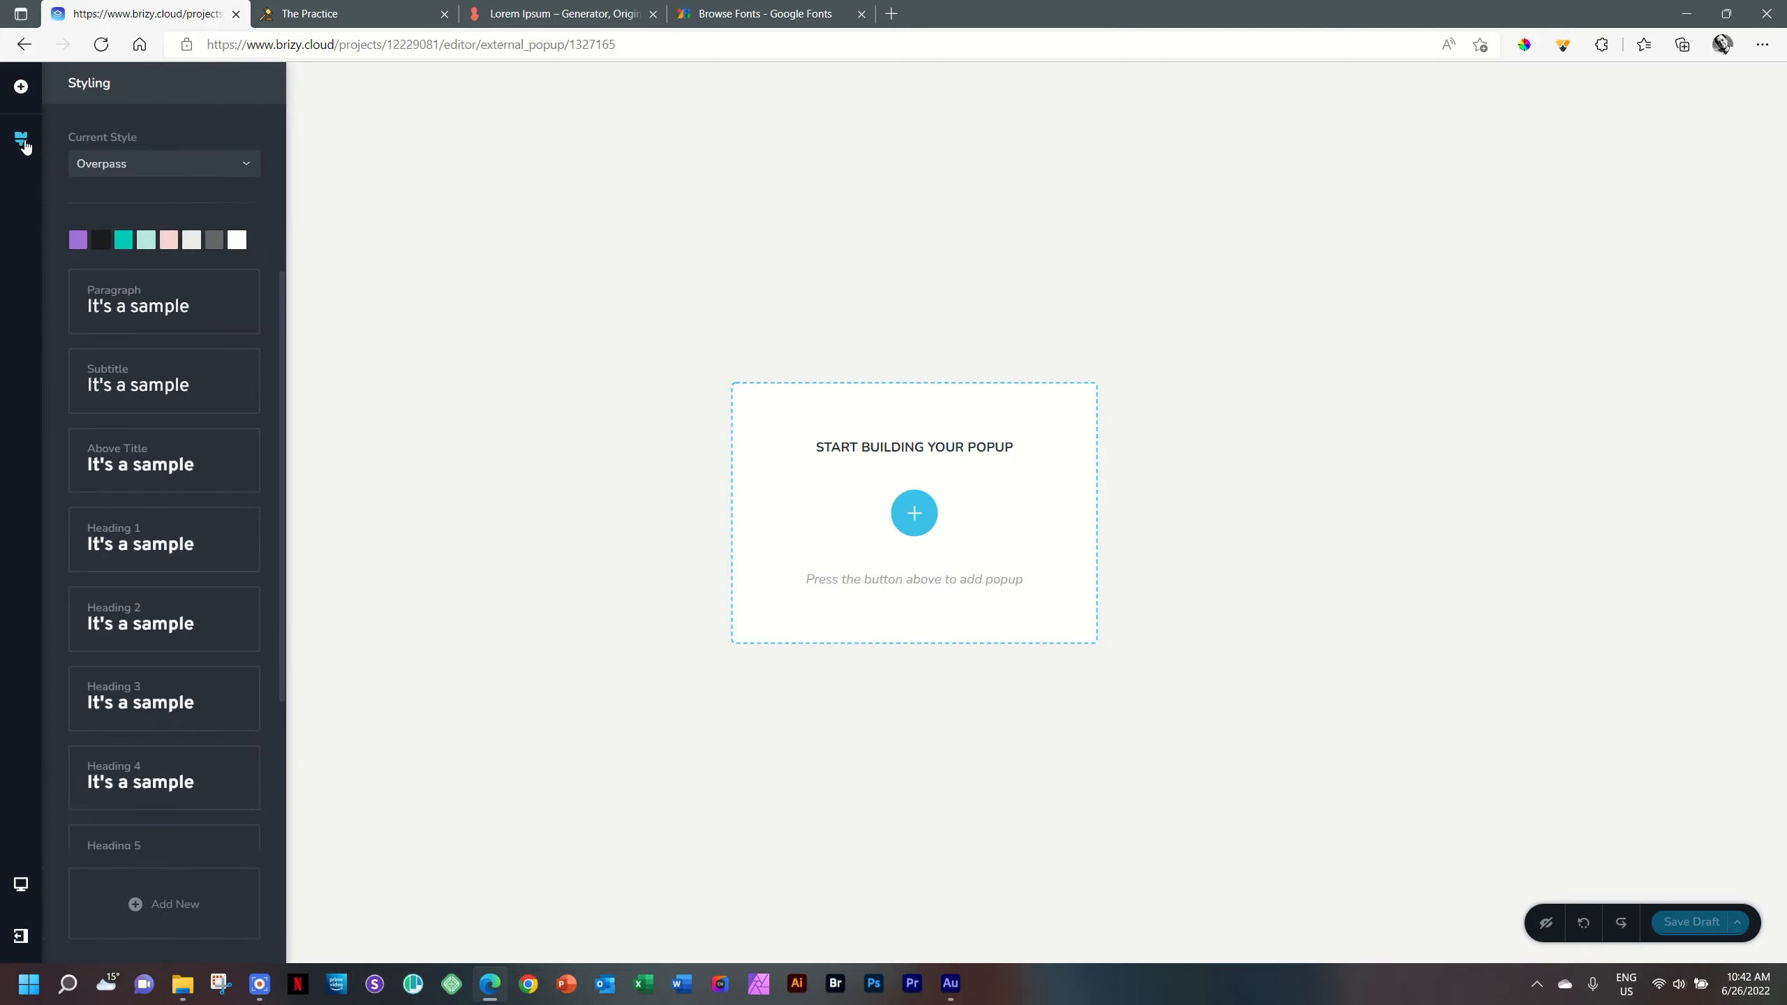
left_click(21, 87)
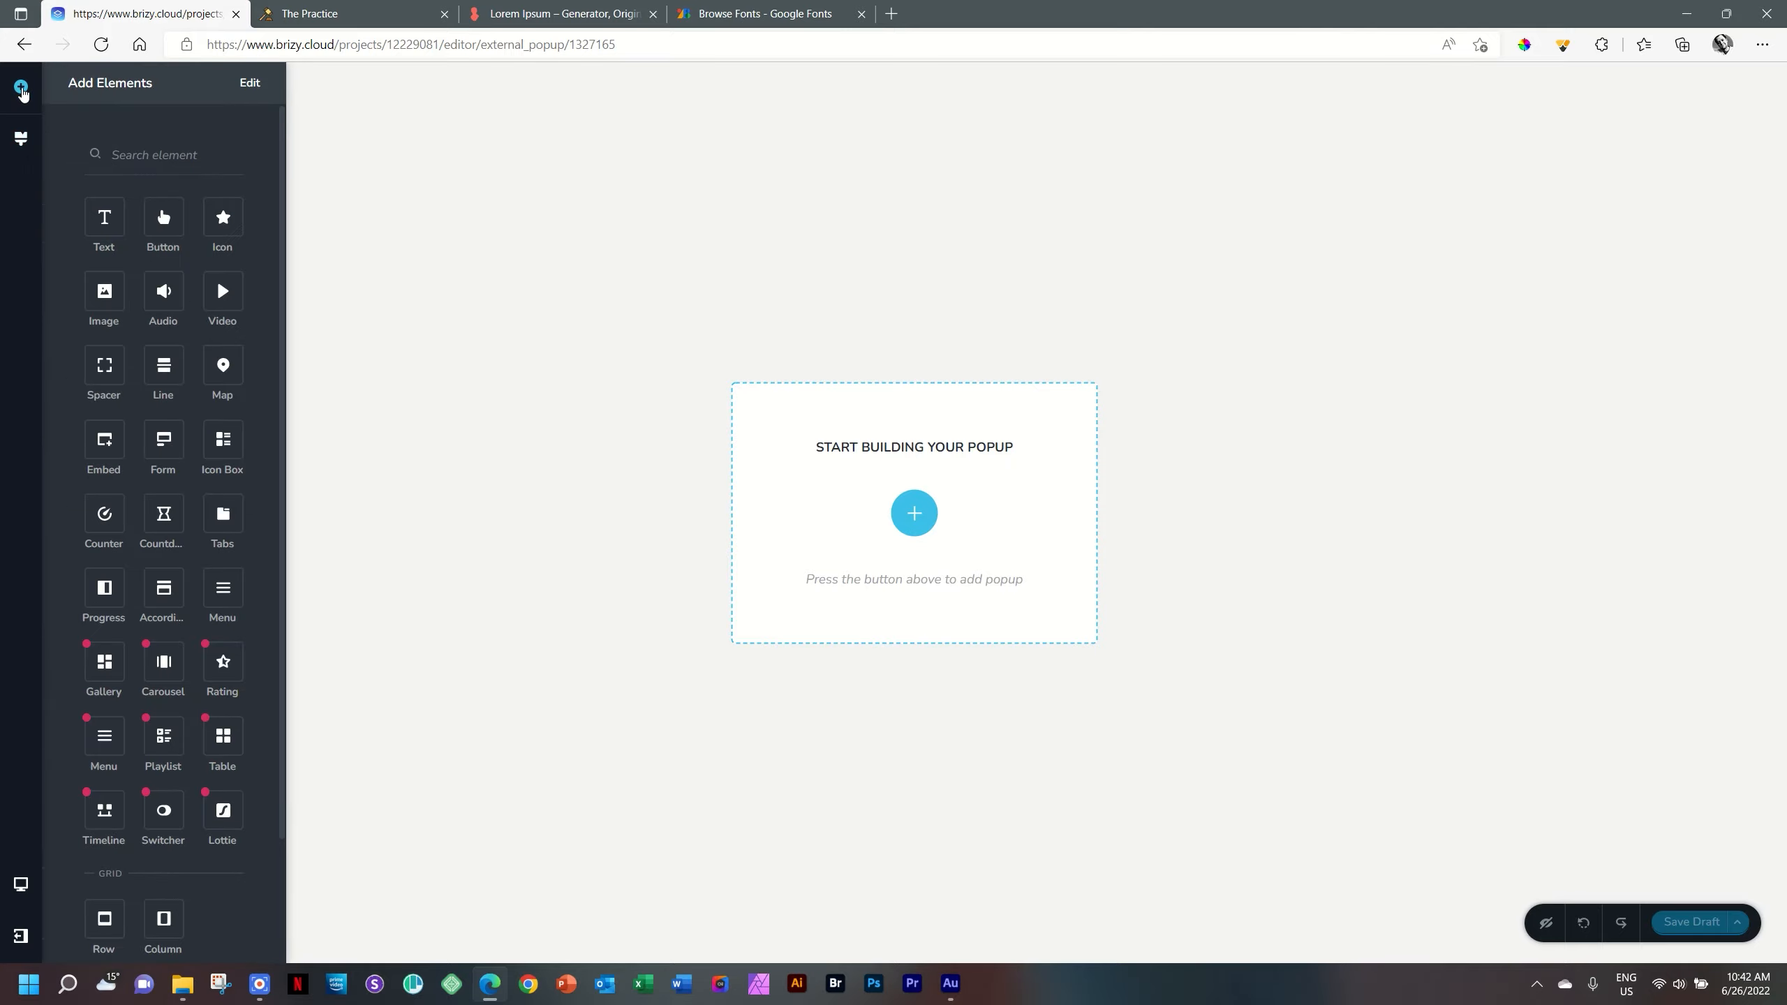
left_click(20, 884)
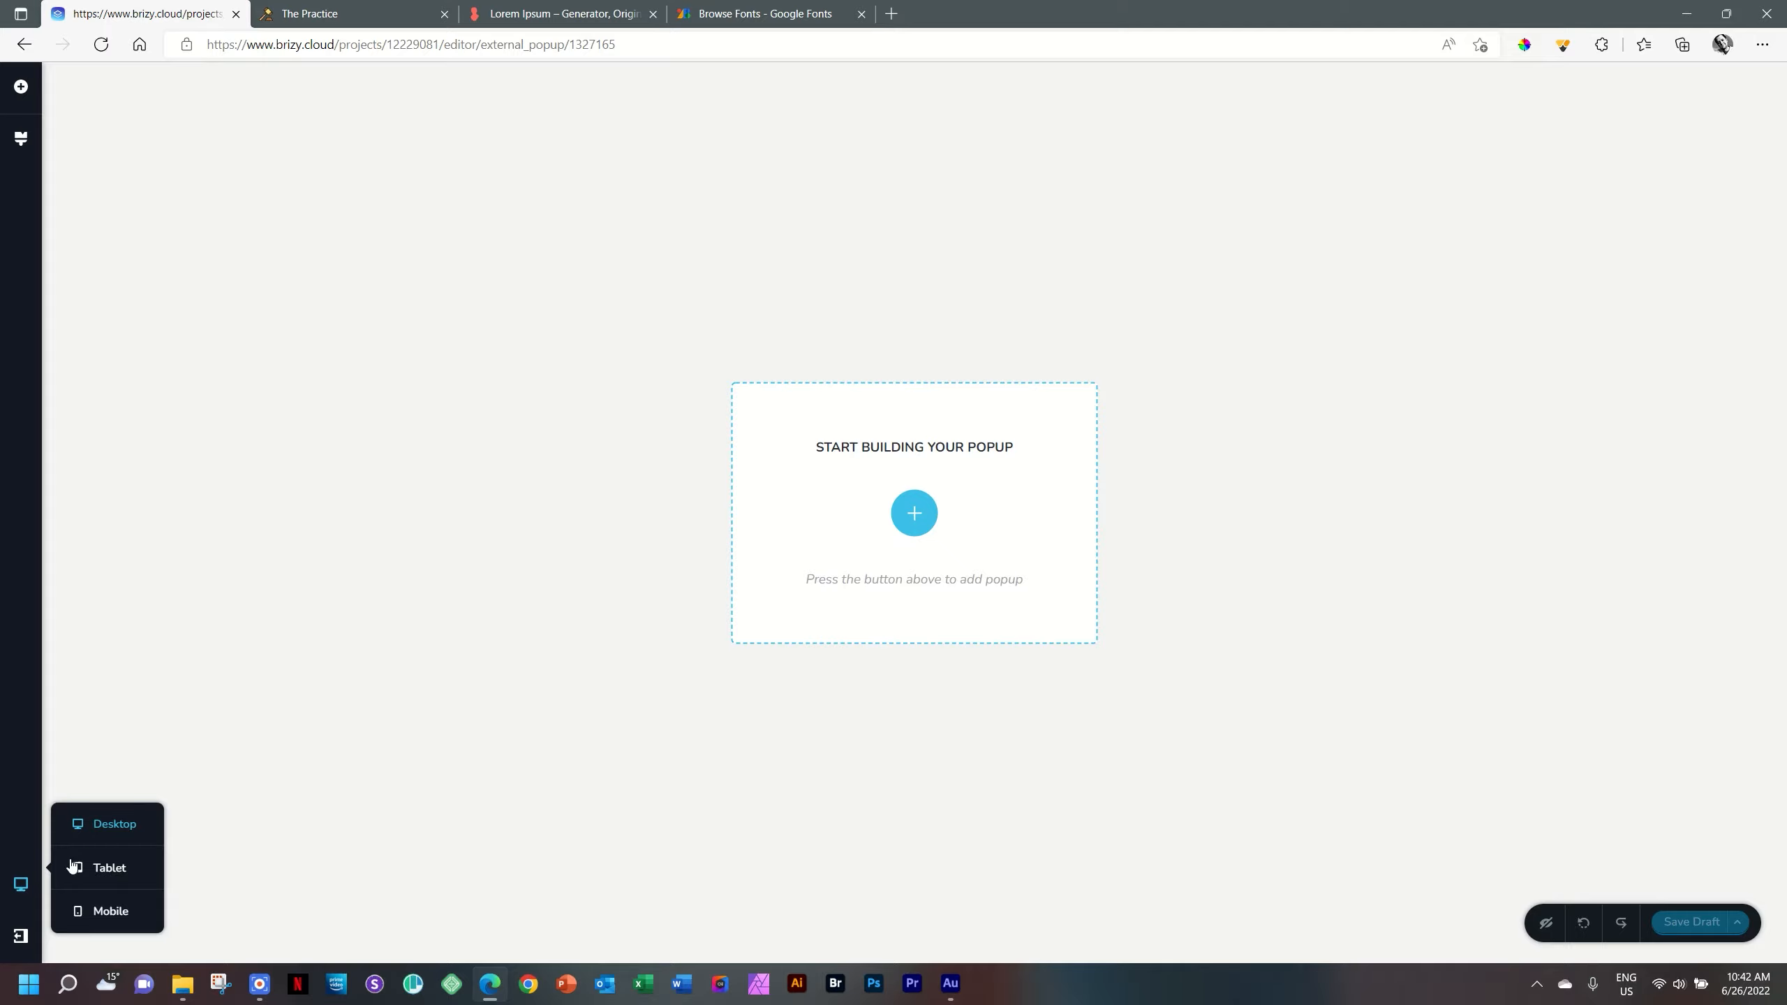
Browse the popup template library and start a blank popup with the Create your own option.
left_click(914, 513)
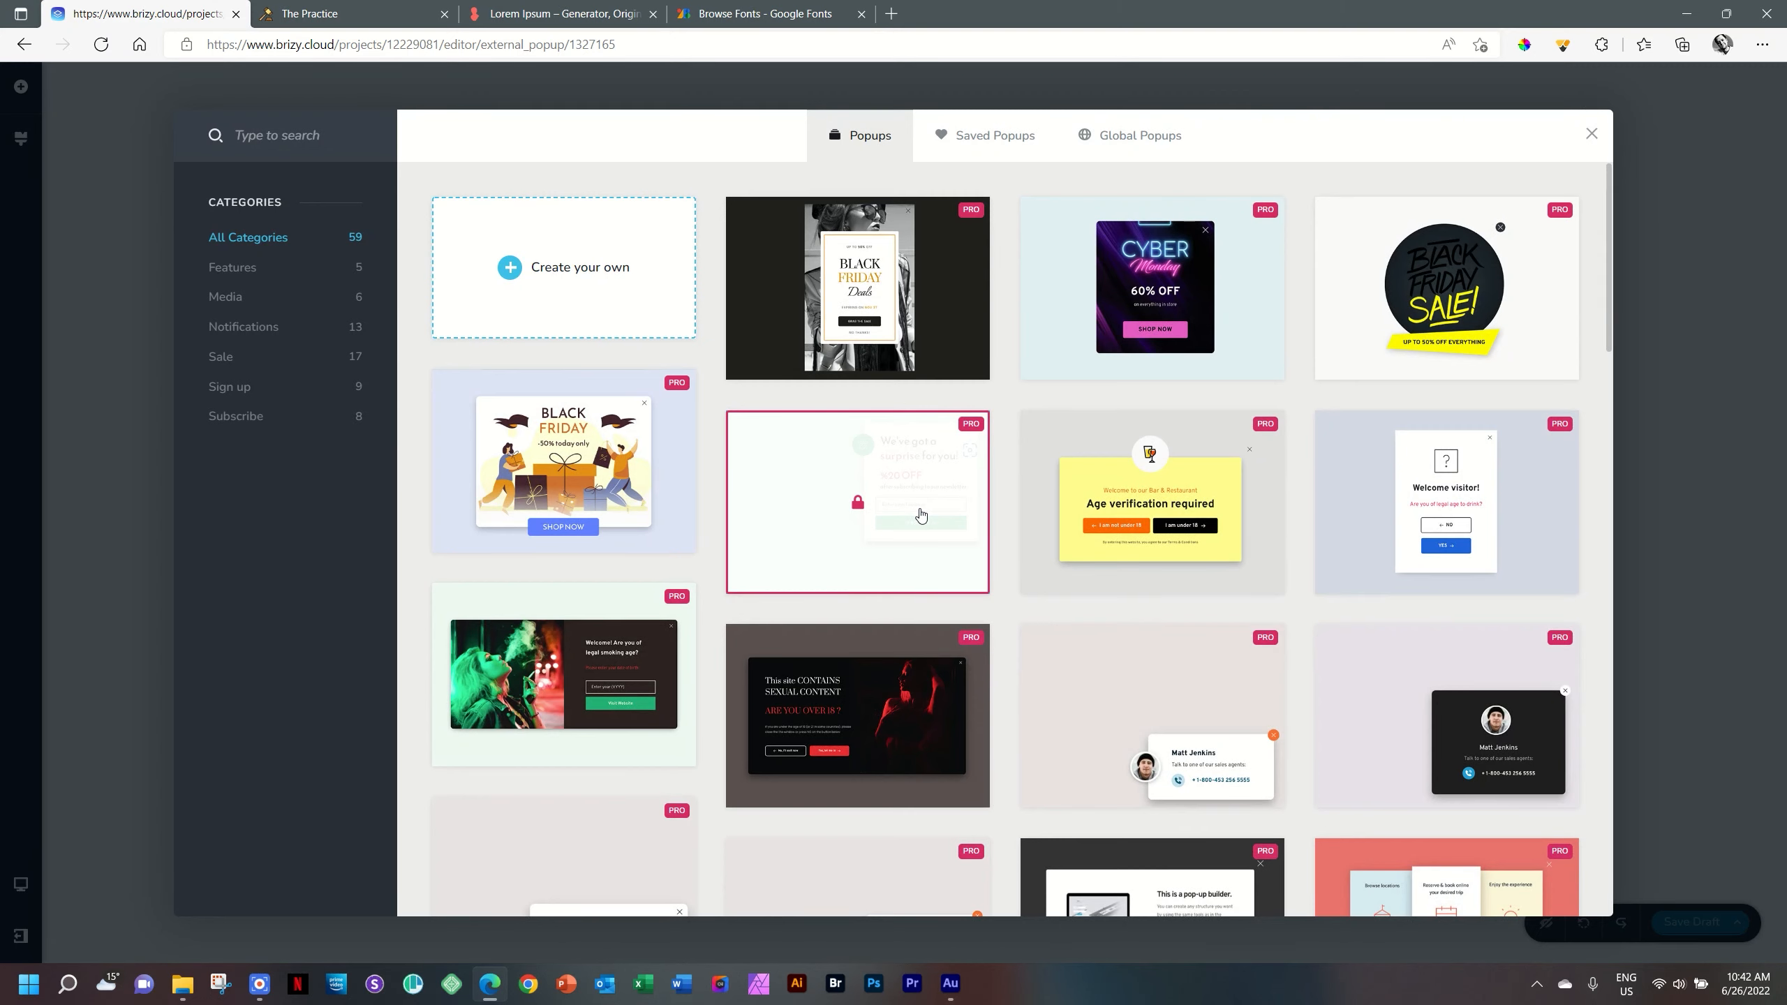
scroll(921, 516, "down", 15)
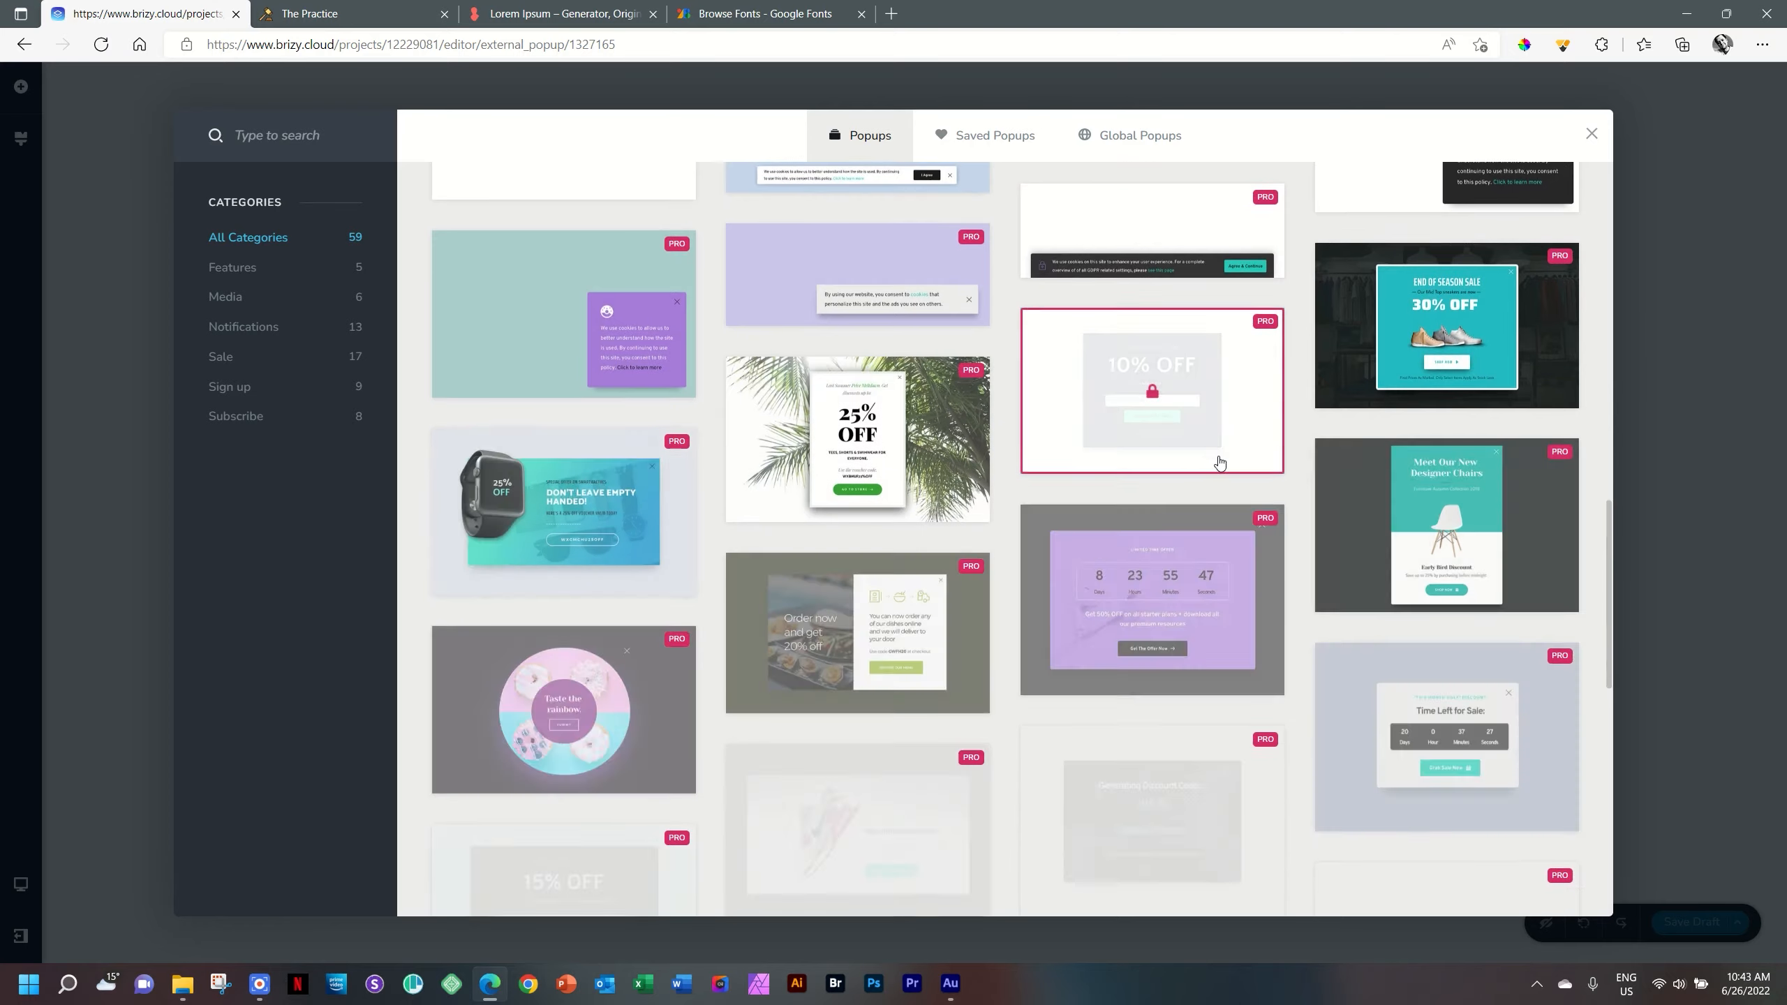
scroll(1220, 462, "up", 10)
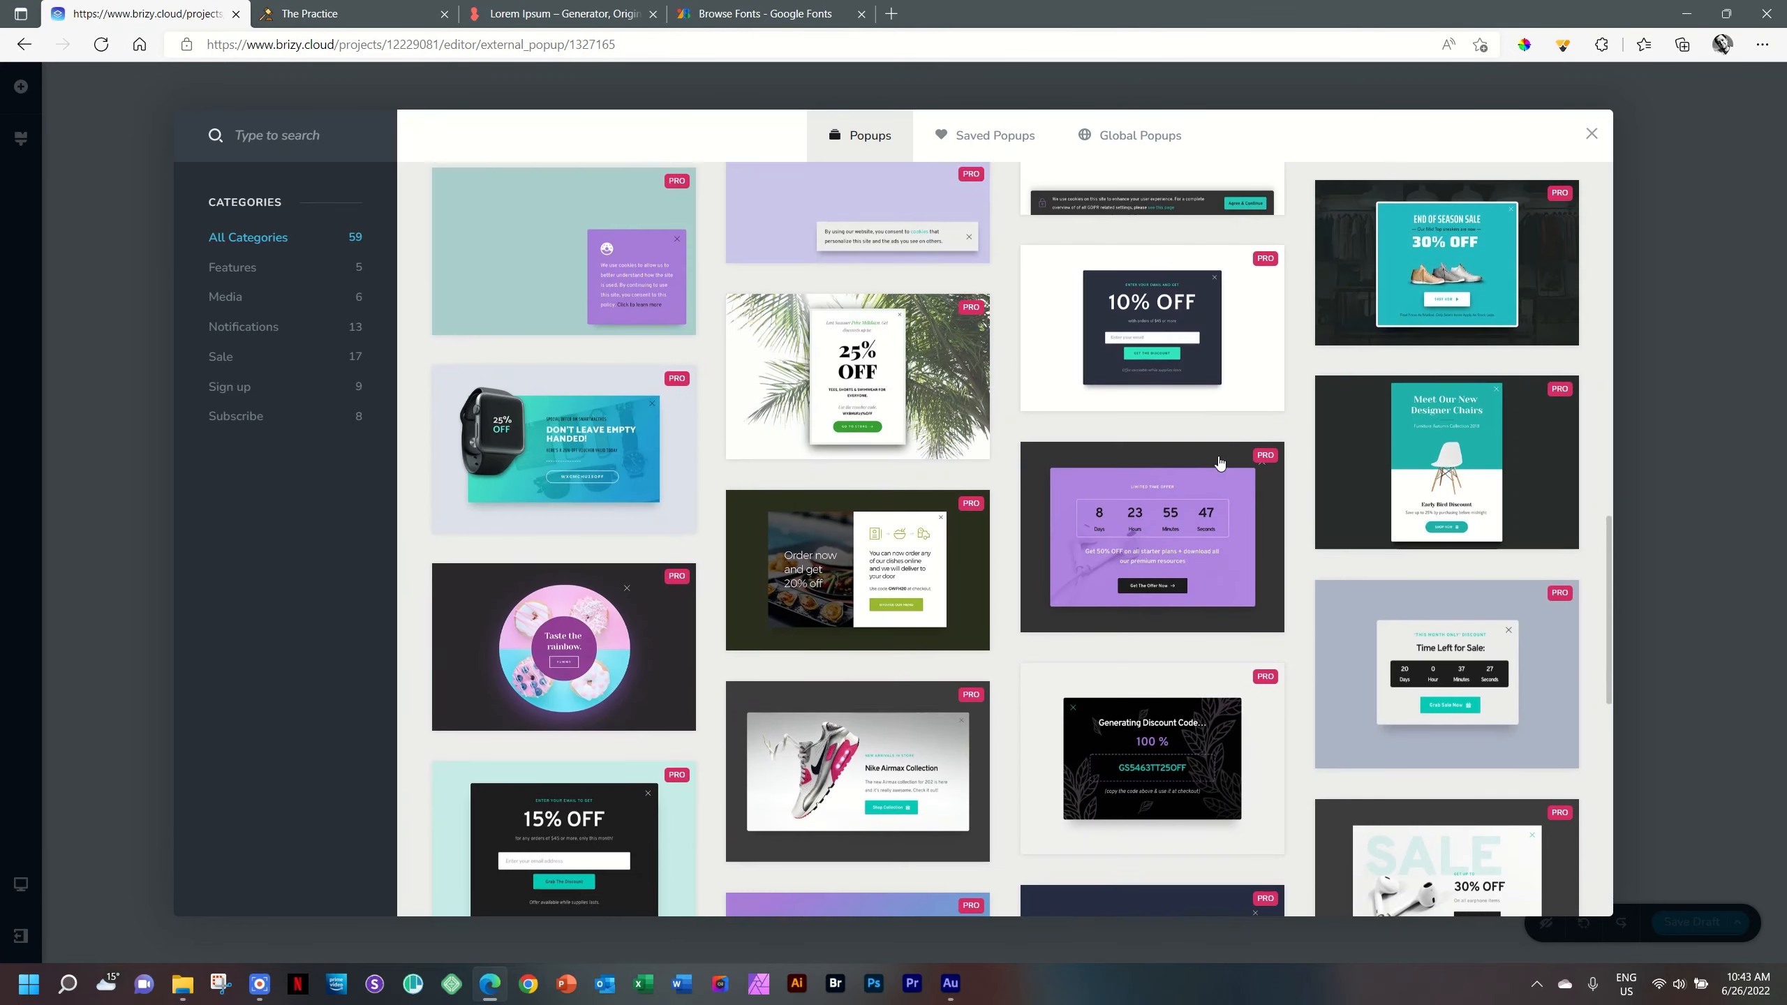
scroll(1219, 463, "up", 8)
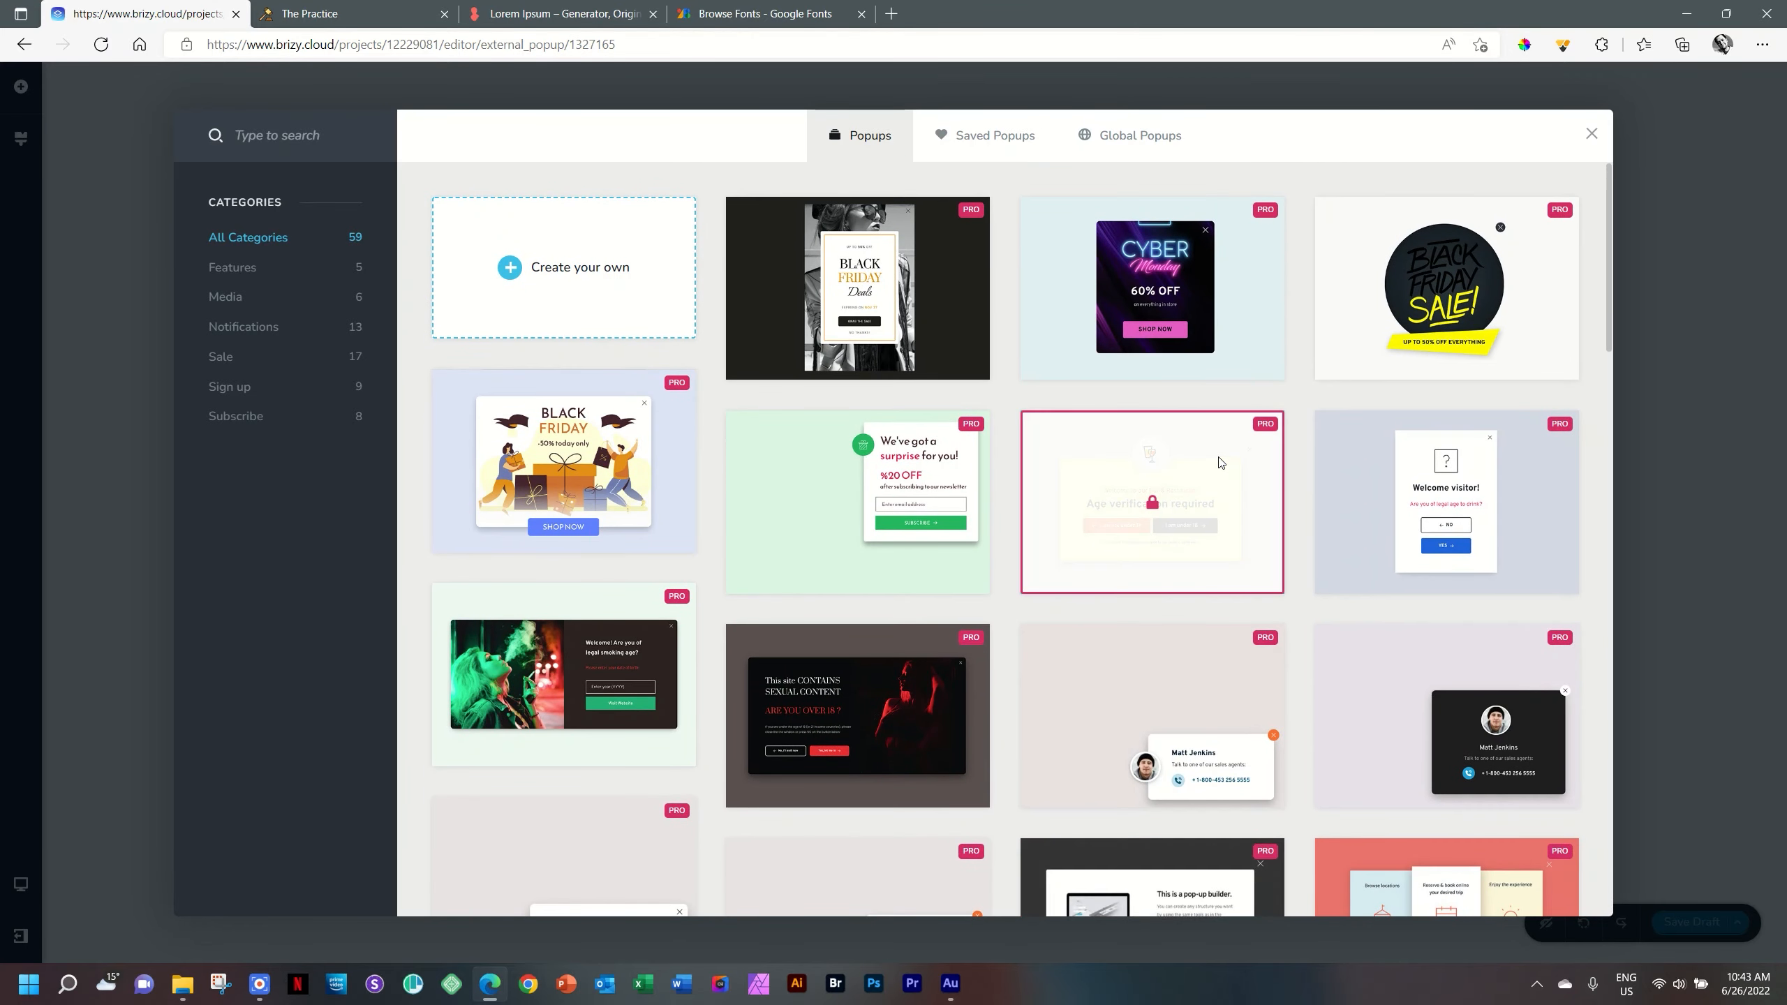
left_click(593, 272)
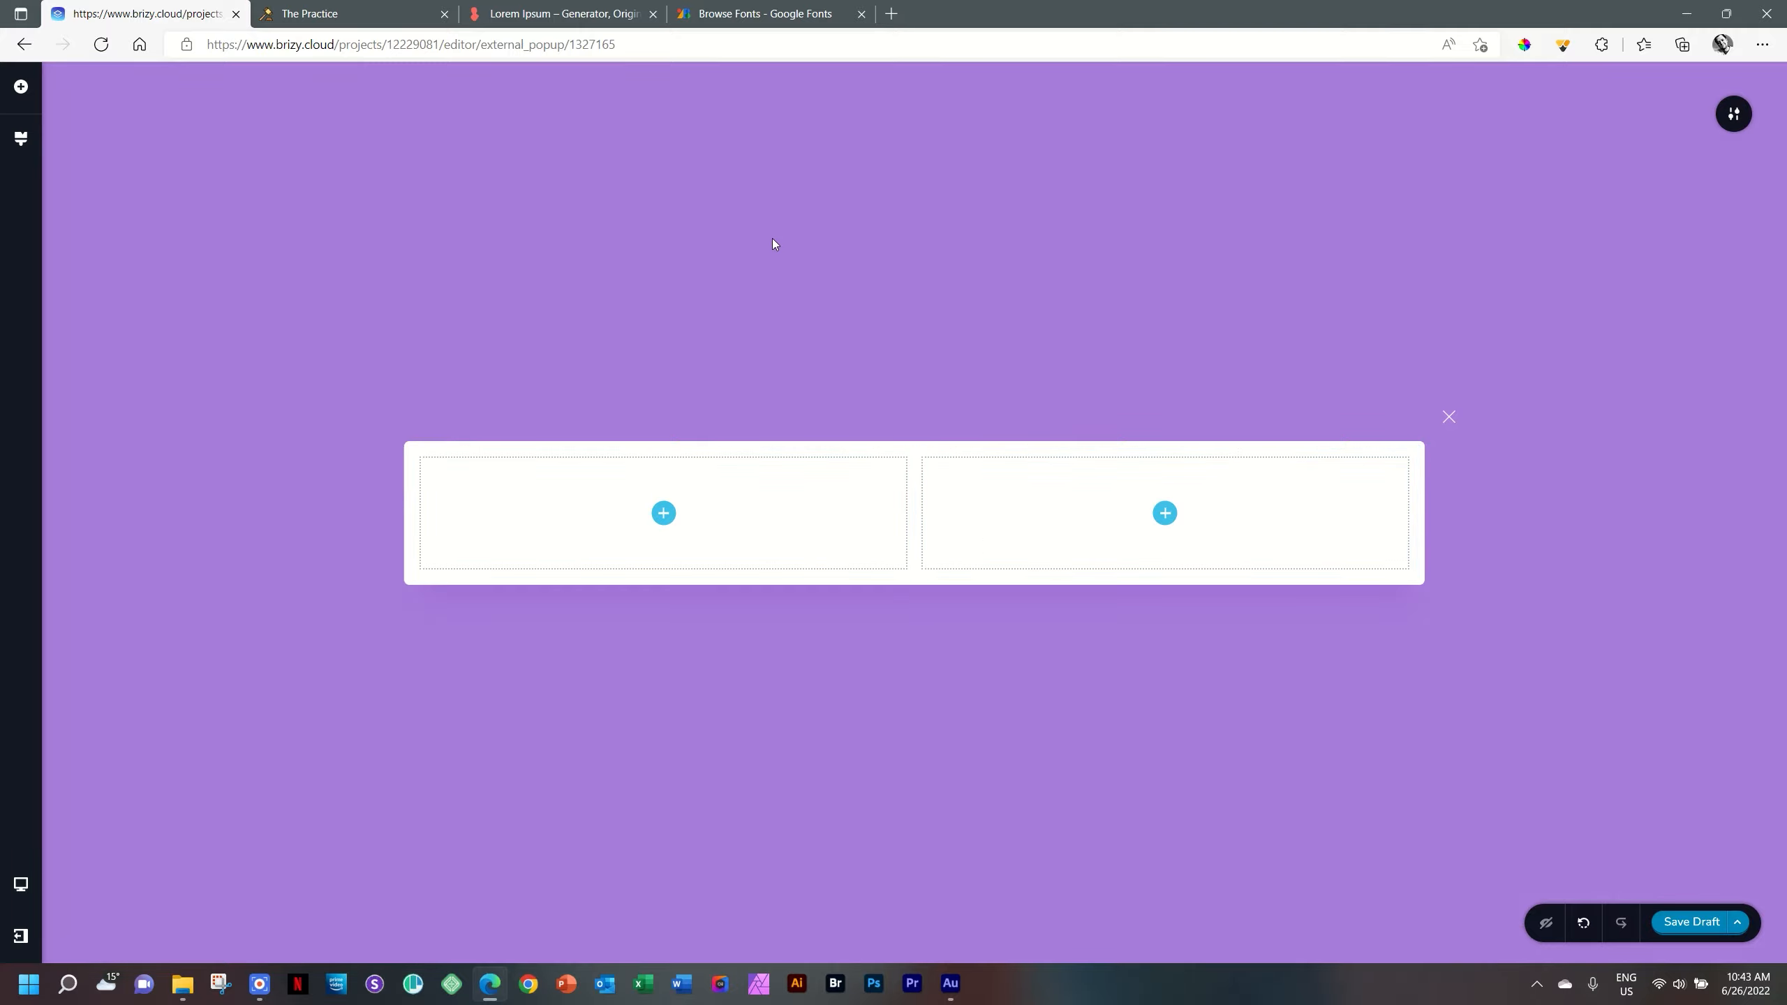
Set the popup's overlay to the teal #05CAB6 palette color and lower its opacity to roughly half.
left_click(1732, 115)
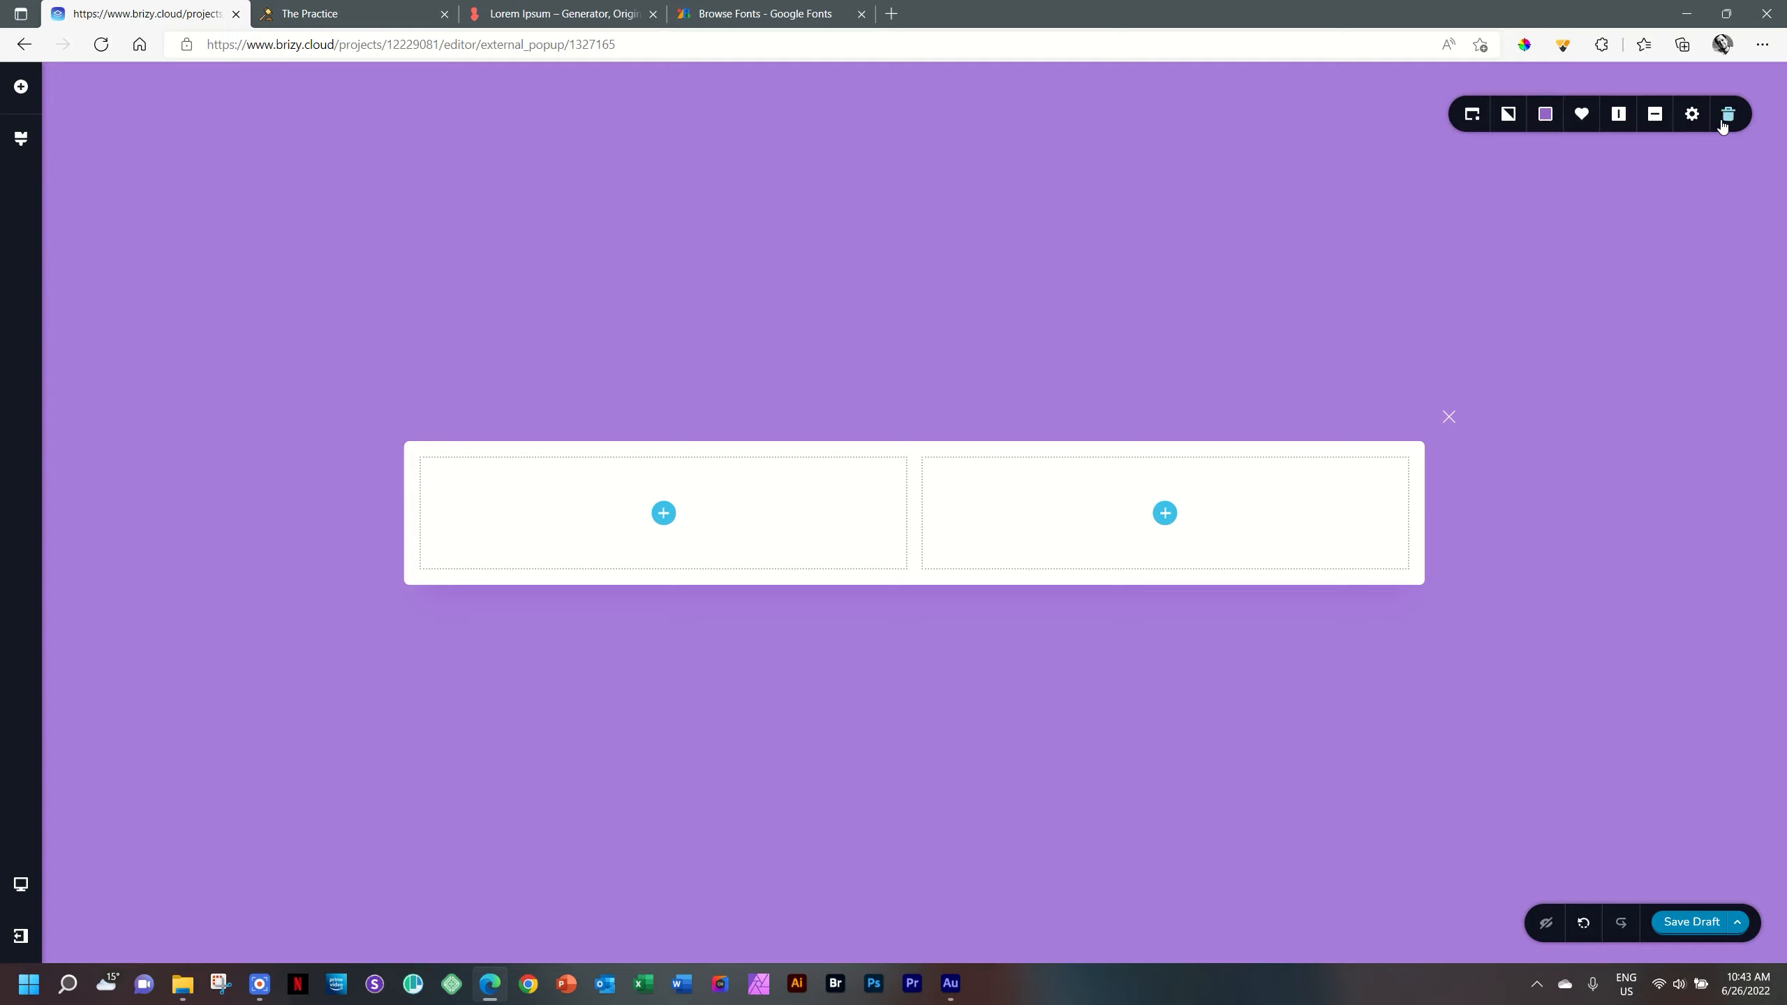
left_click(1547, 120)
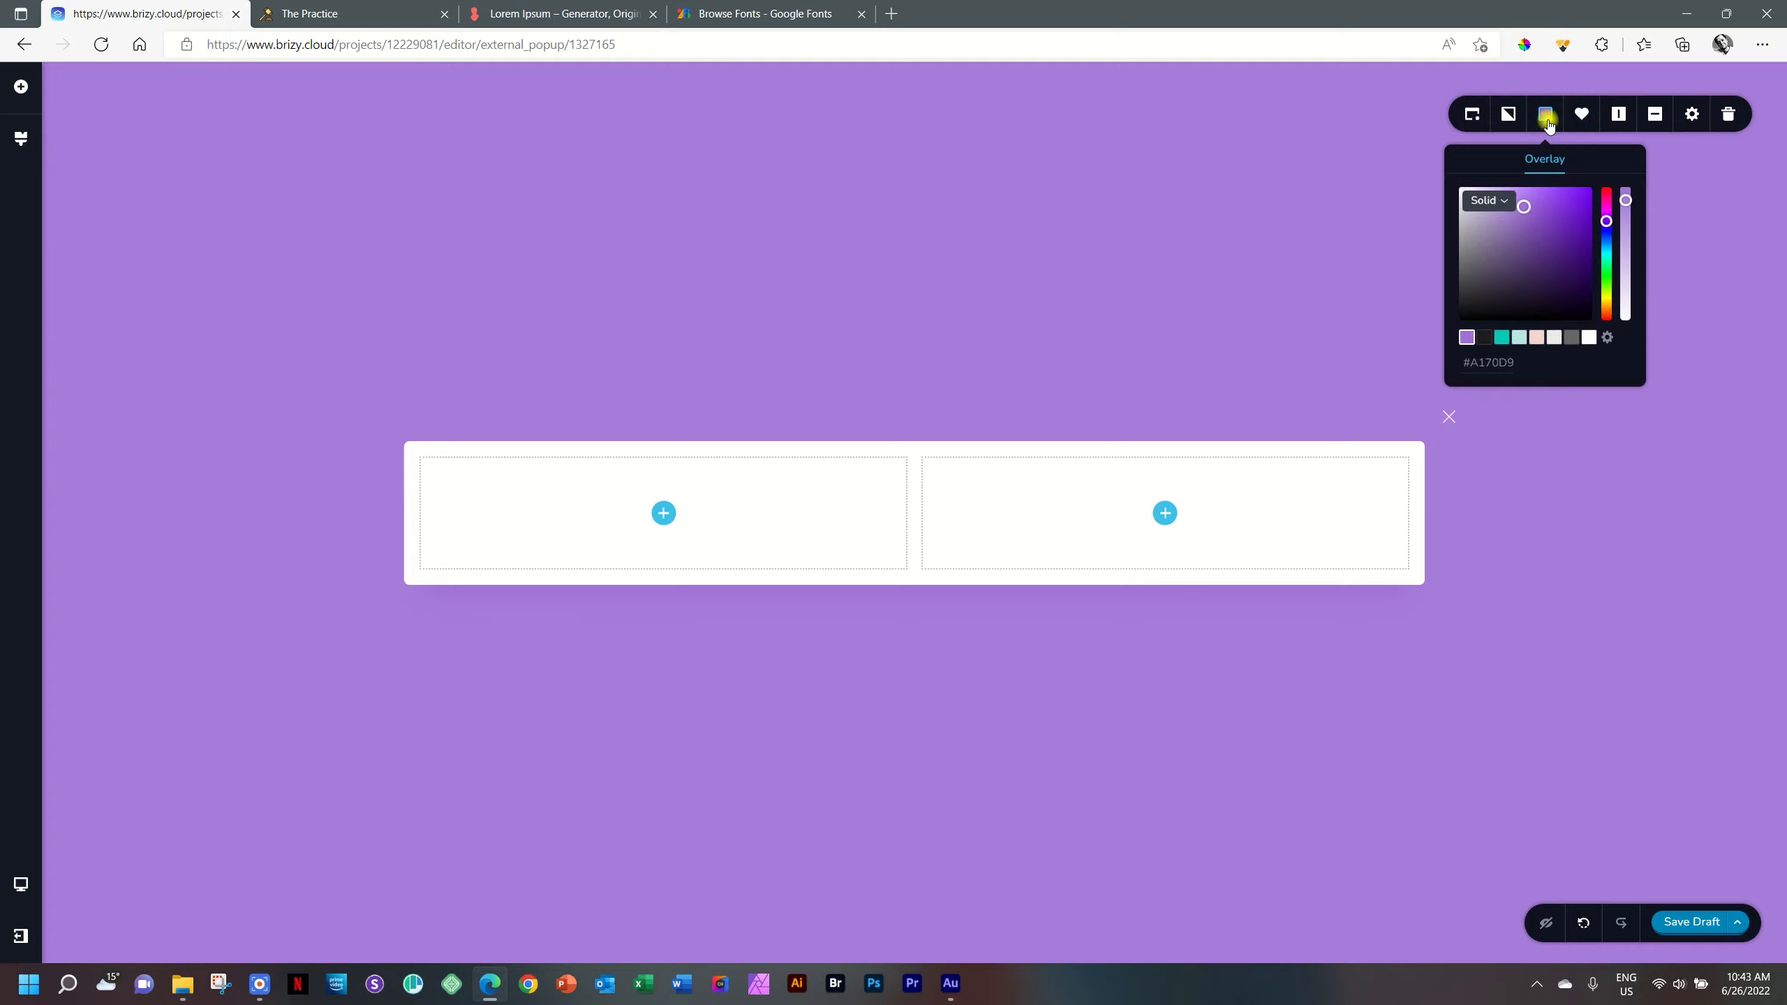
left_click(1503, 339)
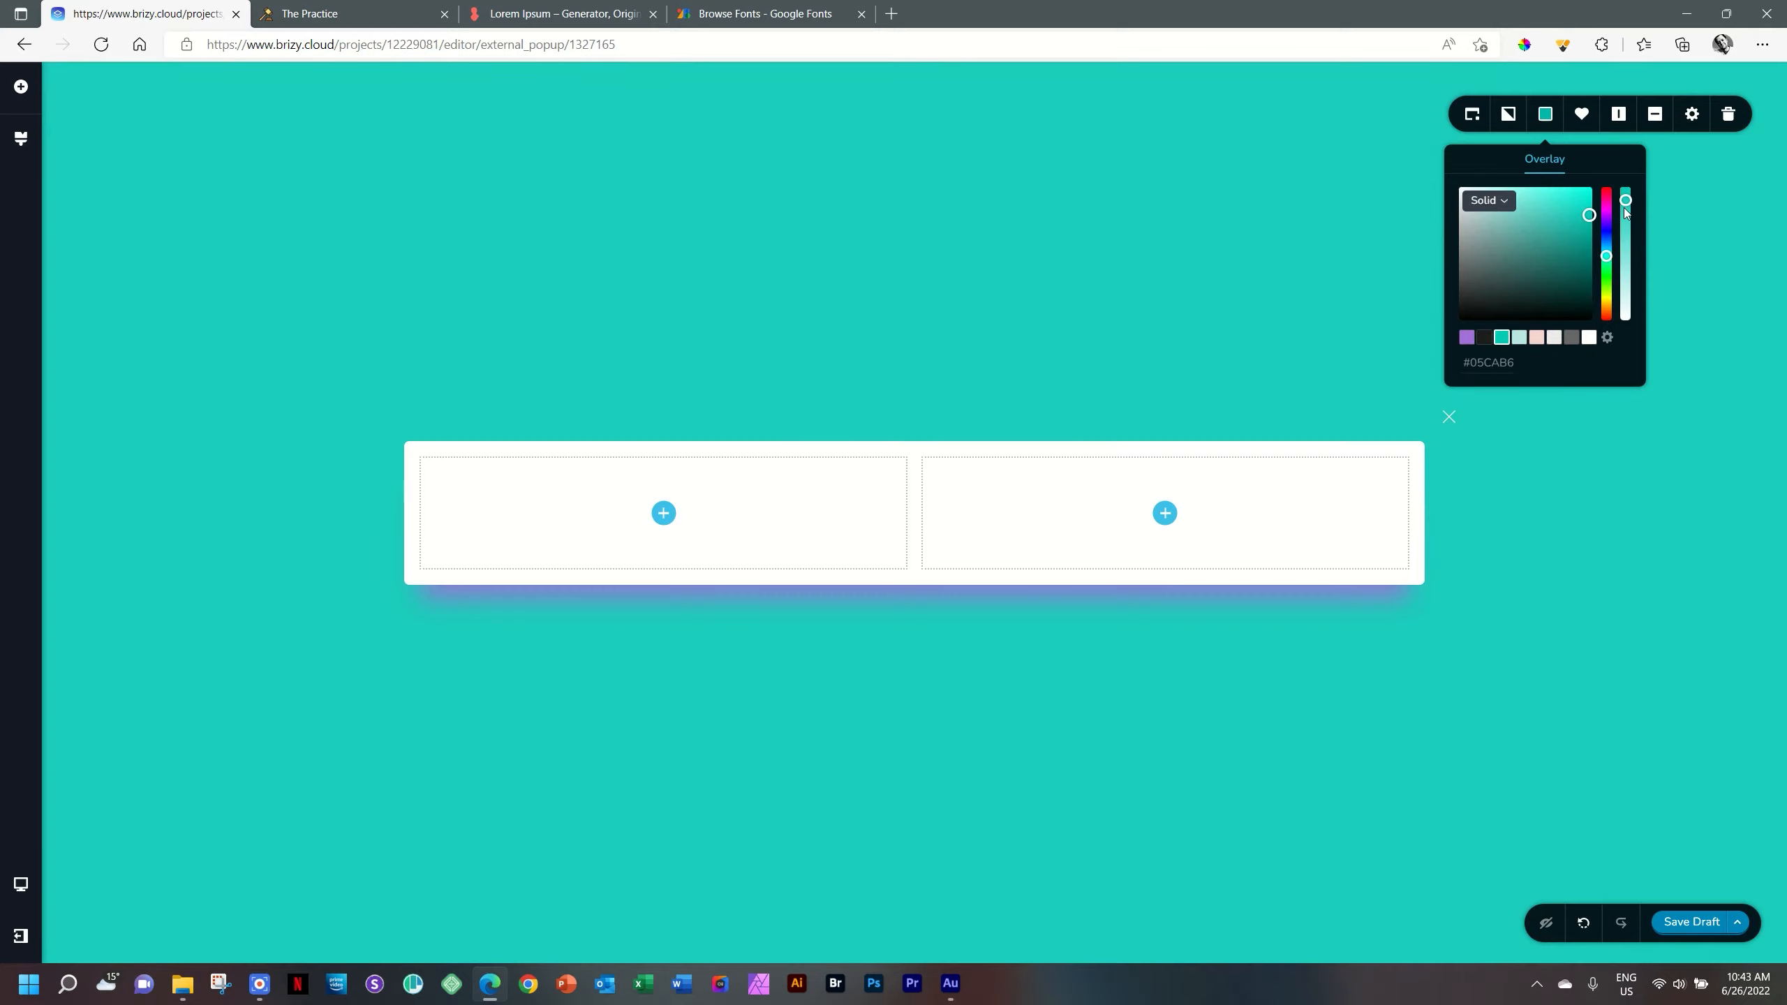
left_click_drag(1628, 204, 1625, 273)
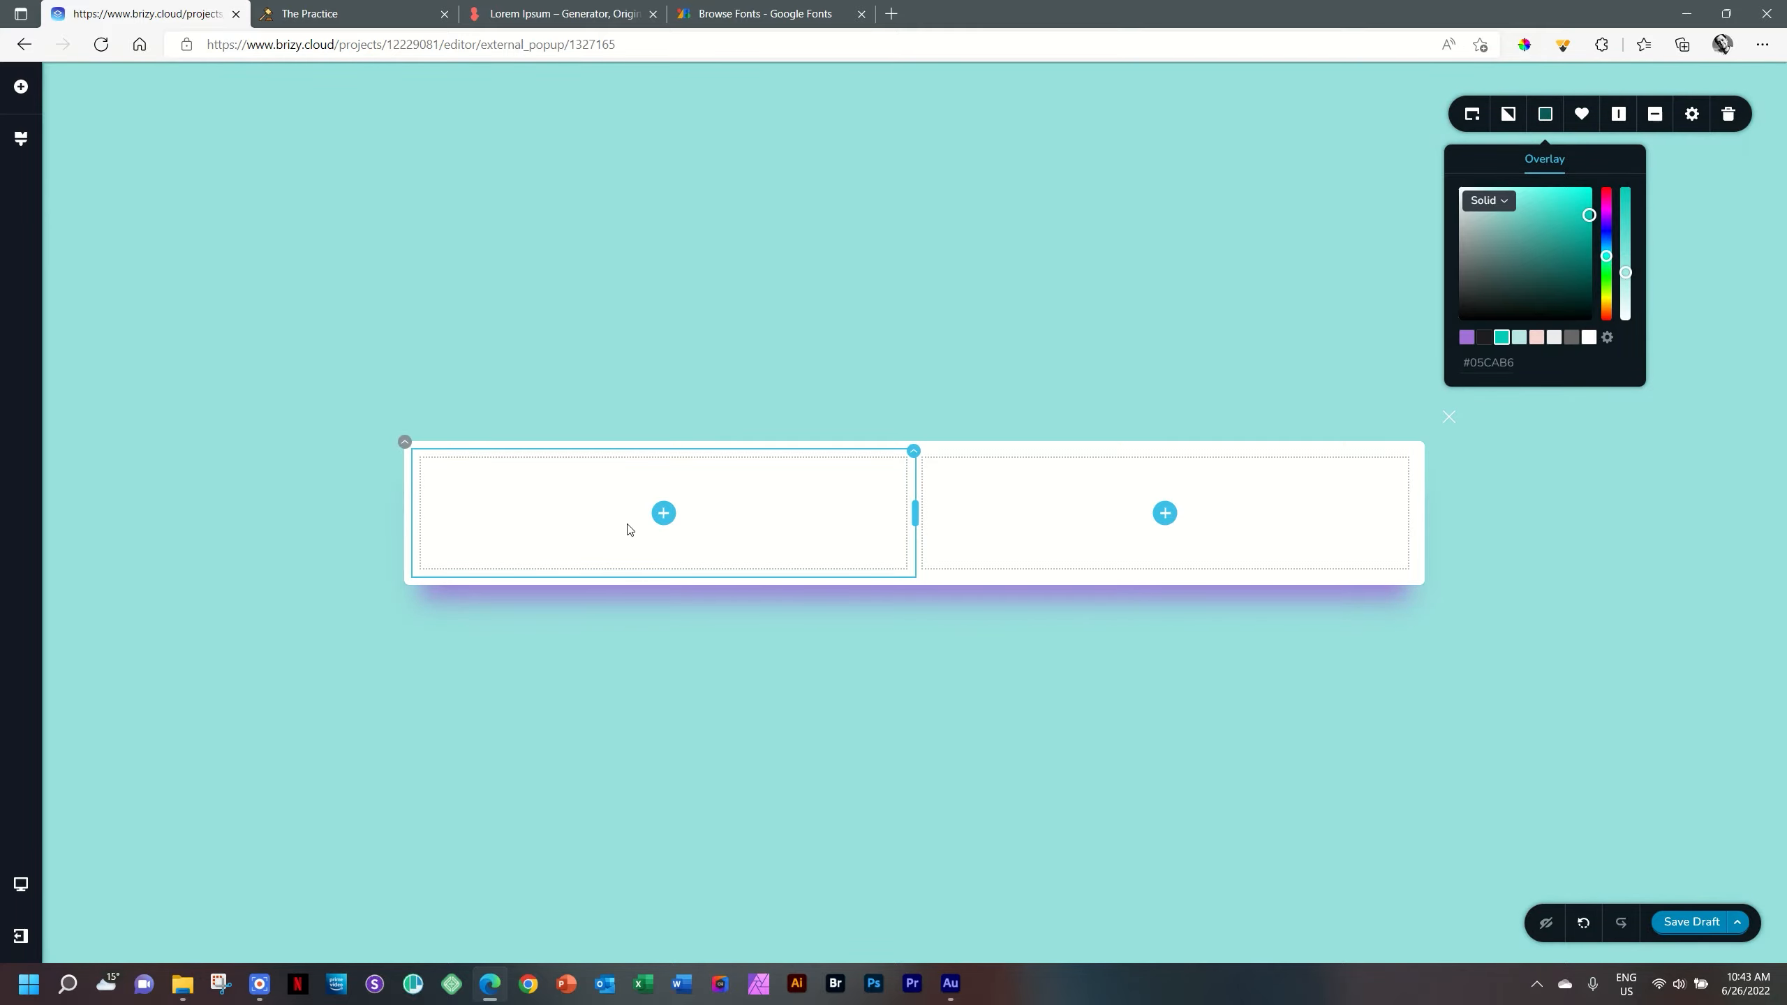
Add two text elements to the popup's first column and a button element beneath them.
left_click(662, 513)
left_click_drag(106, 220, 665, 525)
left_click_drag(106, 225, 528, 510)
left_click_drag(163, 218, 555, 528)
Replace the upper text block's placeholder with "10% Discount".
left_click(557, 458)
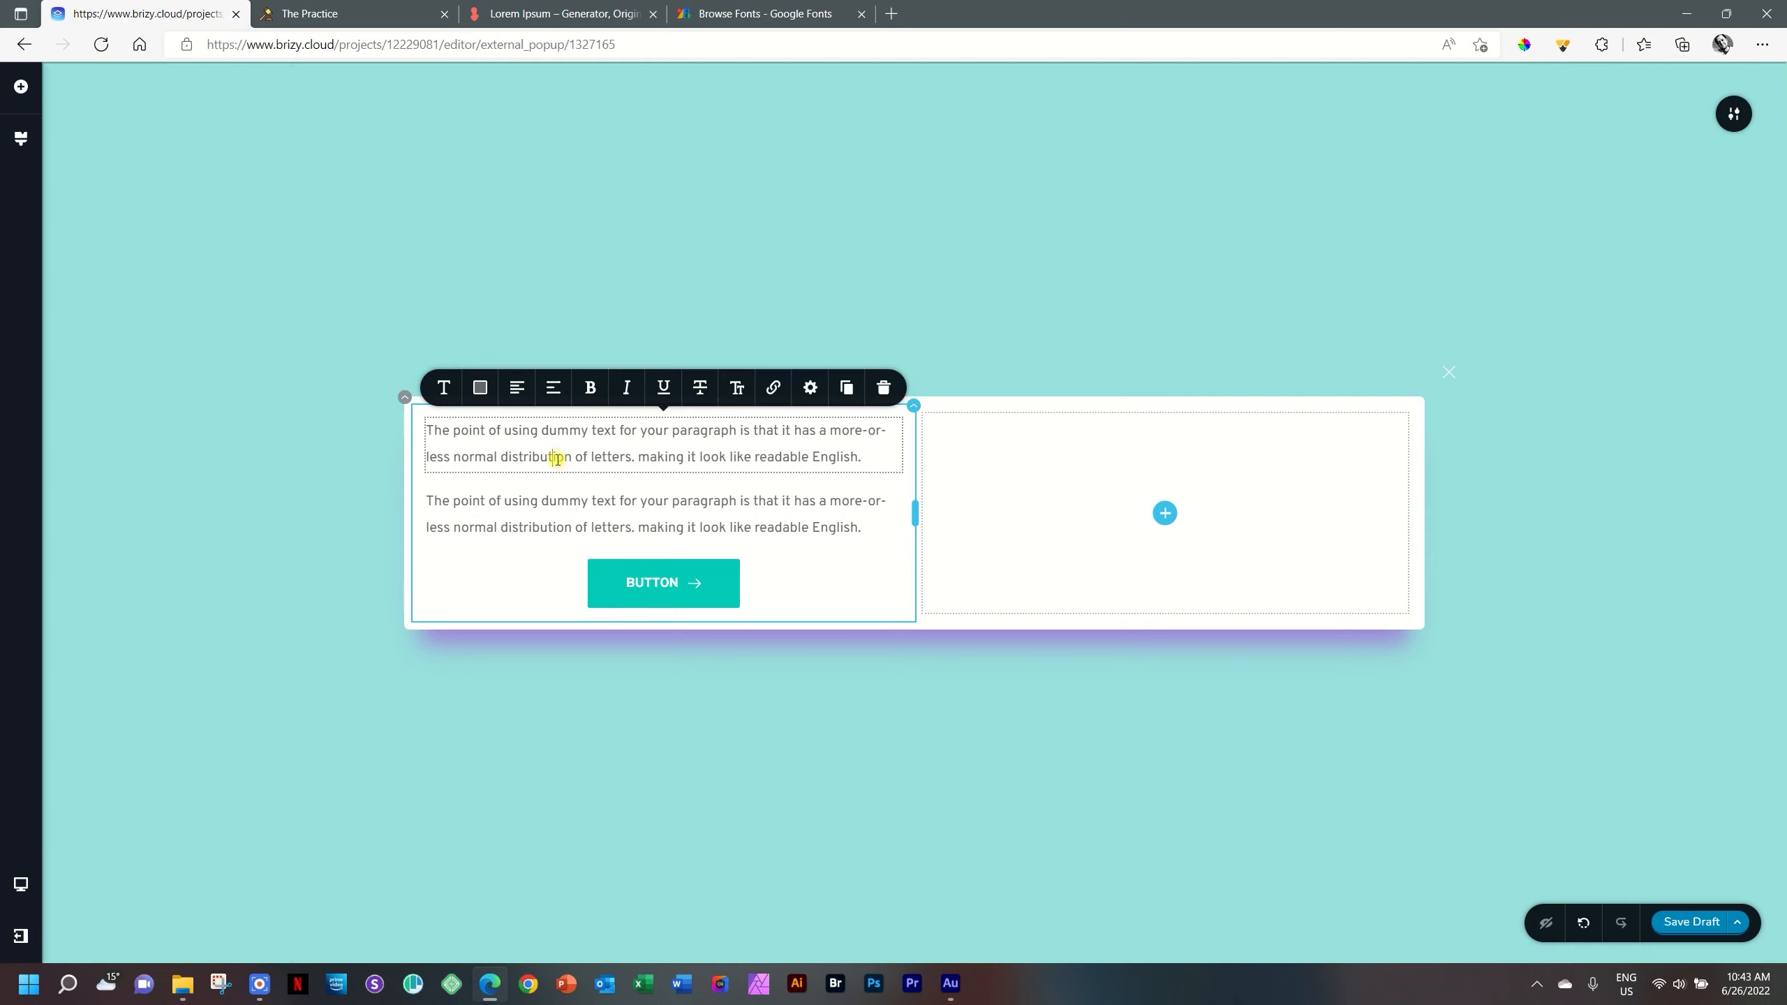
key("ctrl+a")
key("BackSpace")
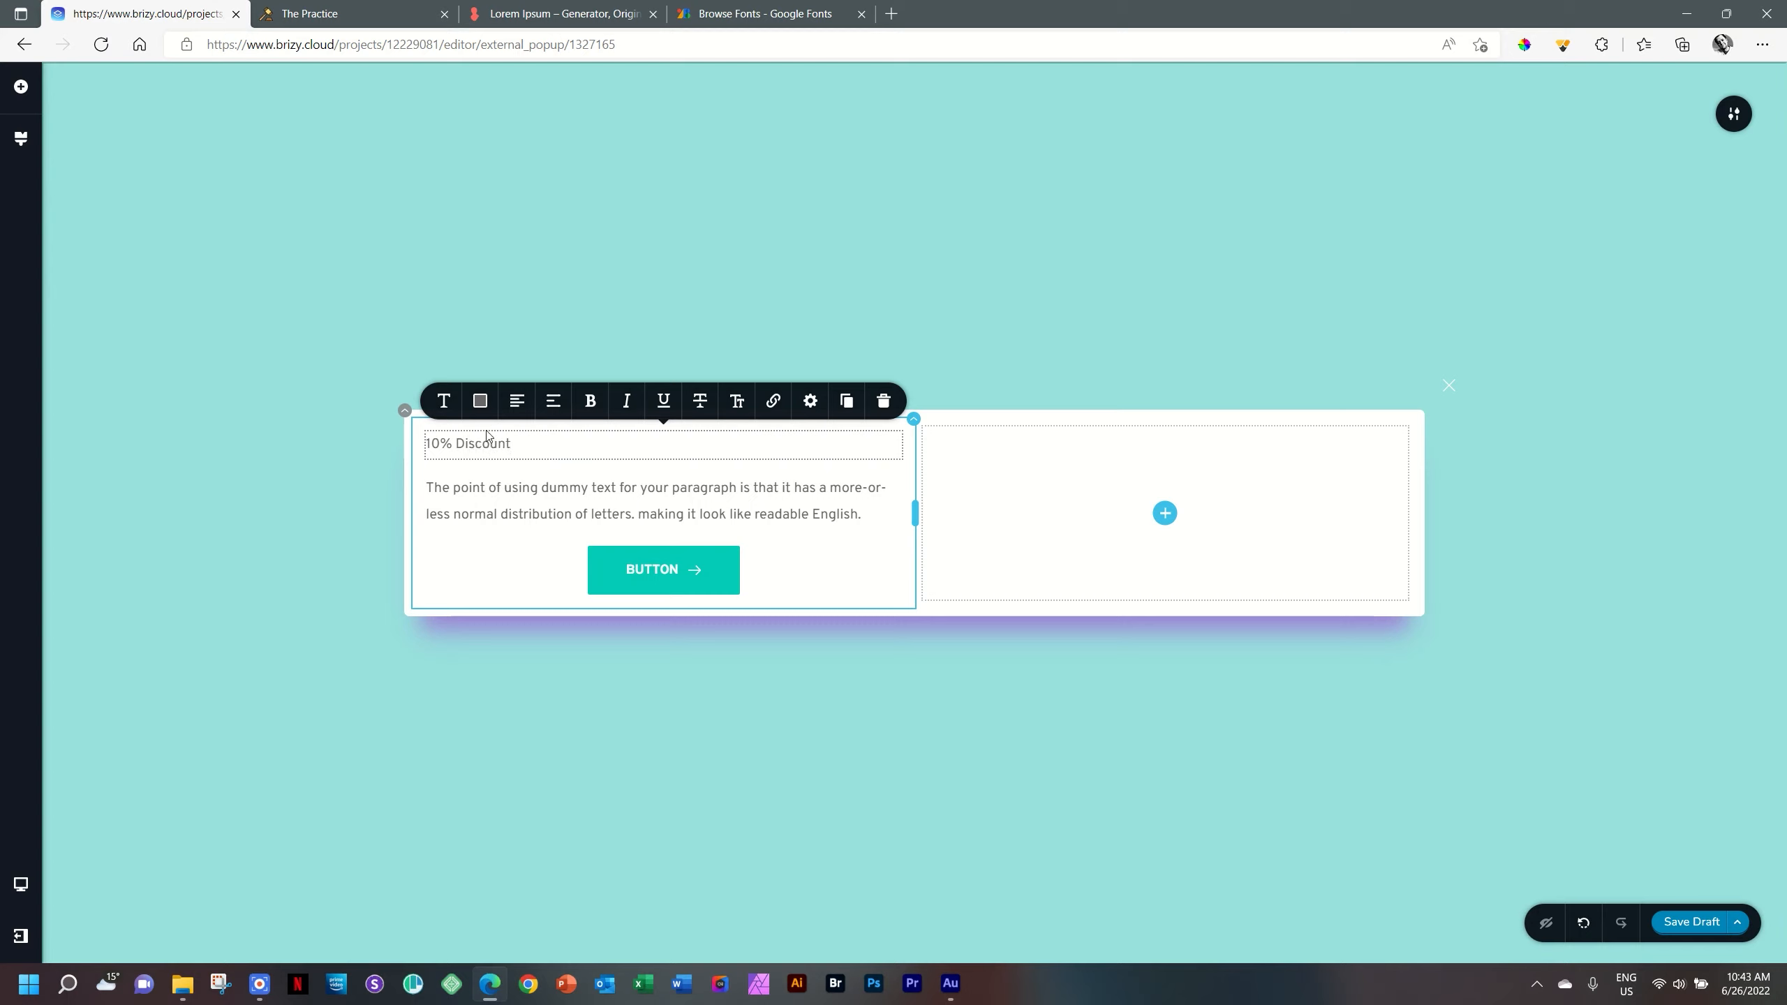
Format the "10% Discount" text in Lato with Black weight and enlarge it to a large heading size.
left_click(444, 401)
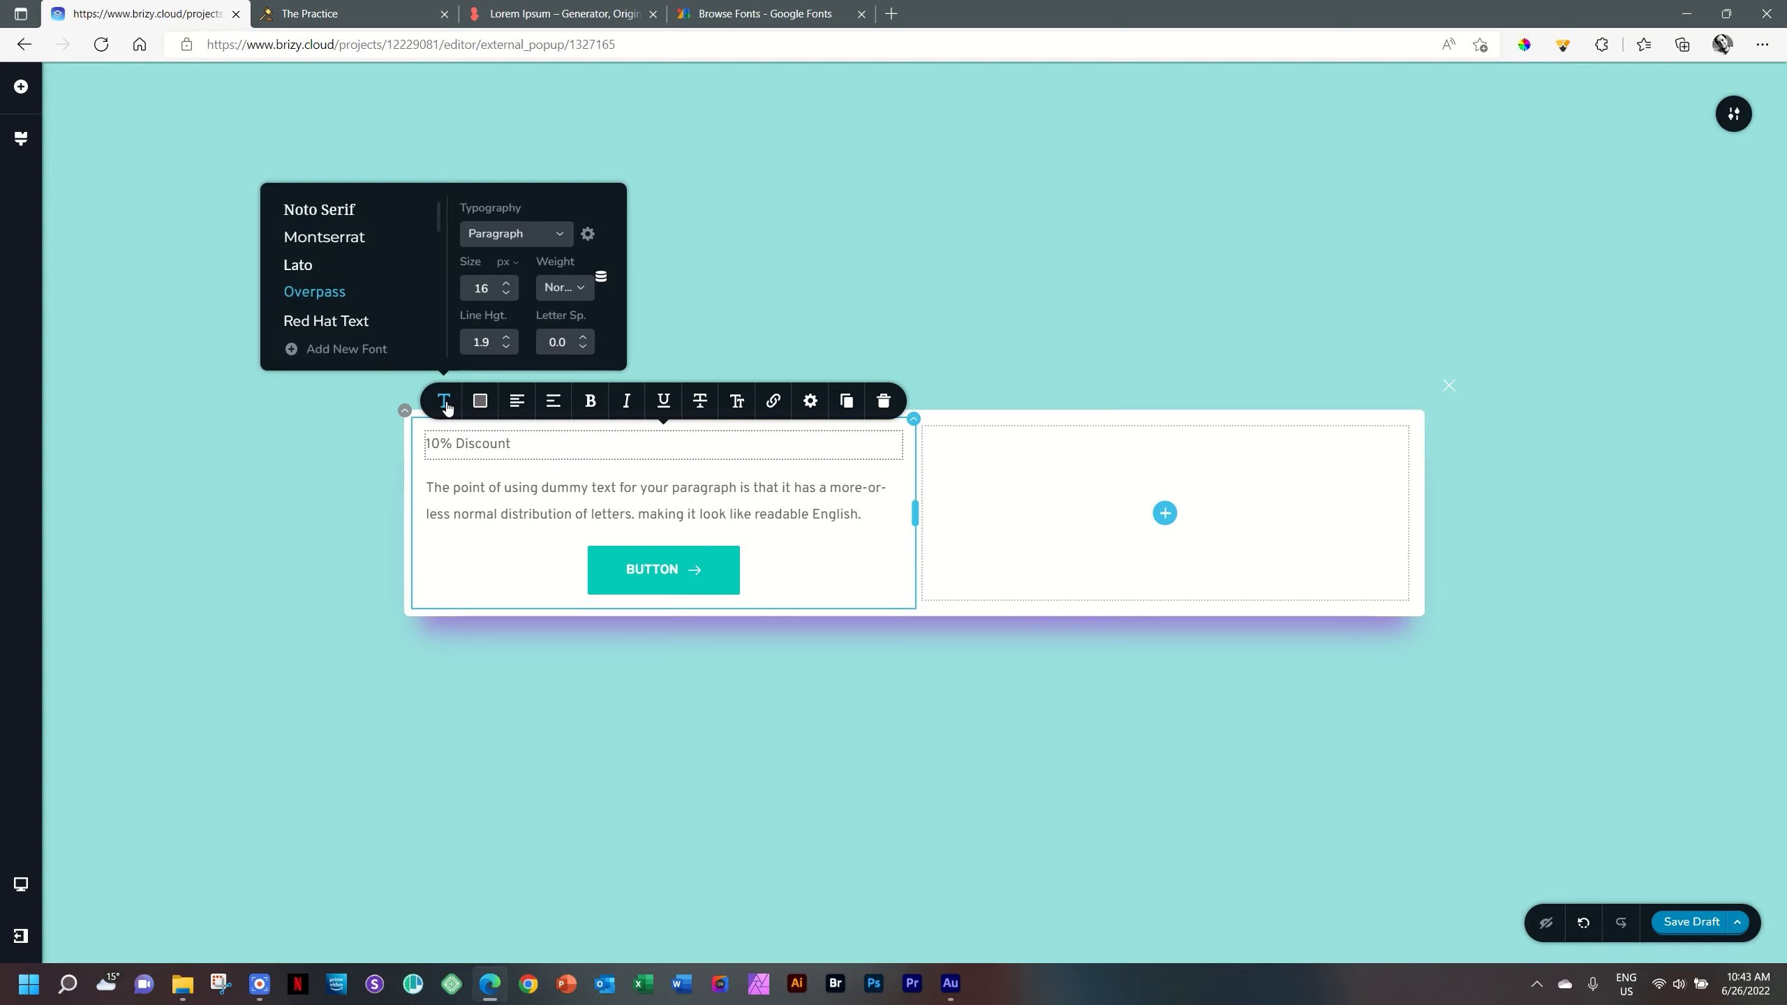
left_click(304, 275)
left_click(566, 286)
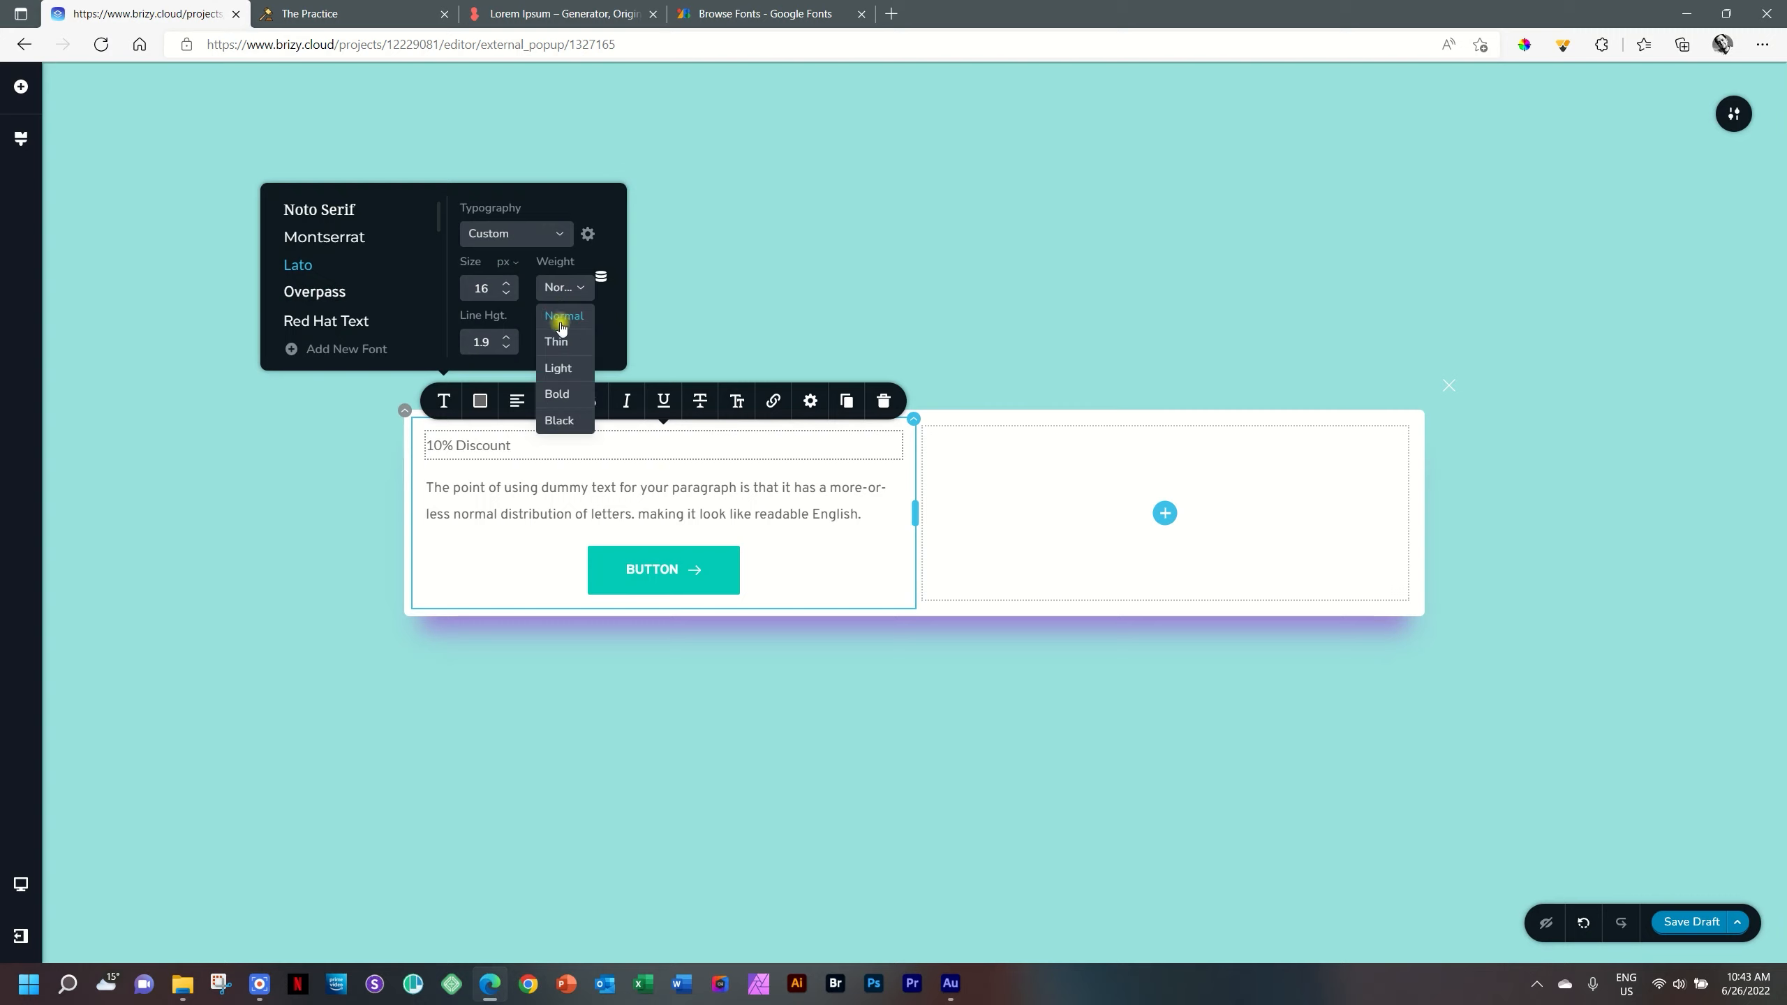
left_click(562, 430)
left_click_drag(511, 289, 515, 23)
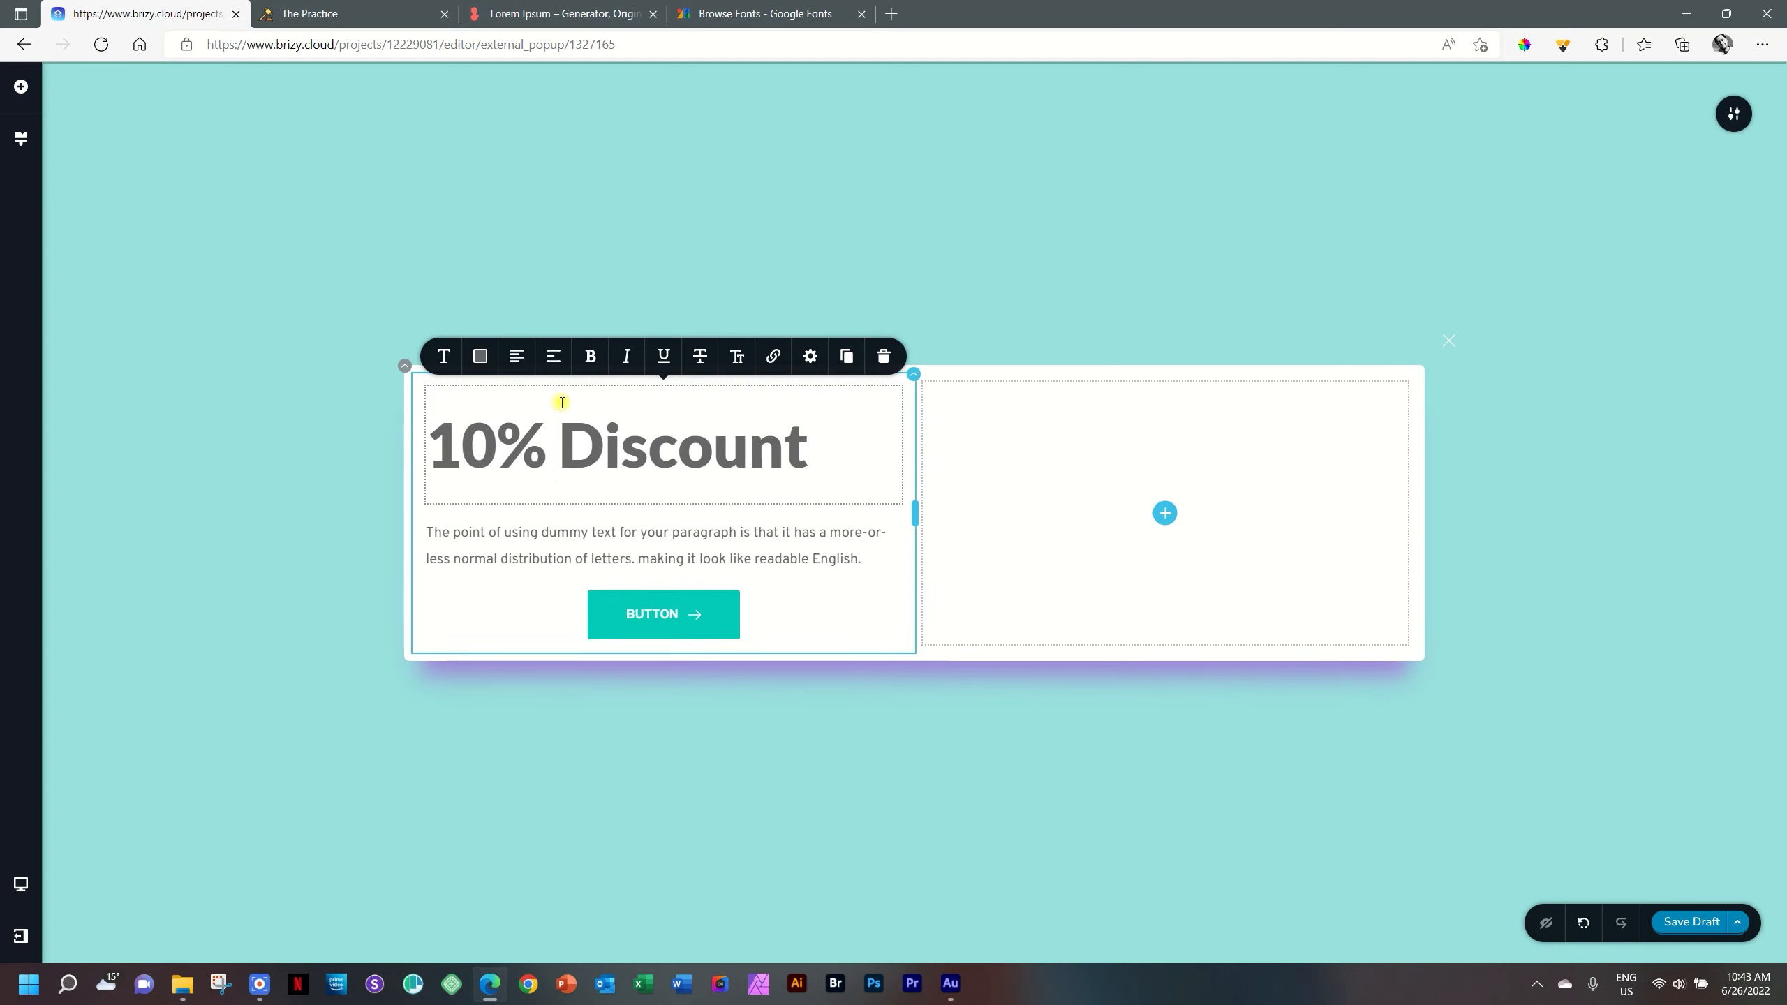
Color the "10% Discount" heading with the purple palette color.
left_click(480, 356)
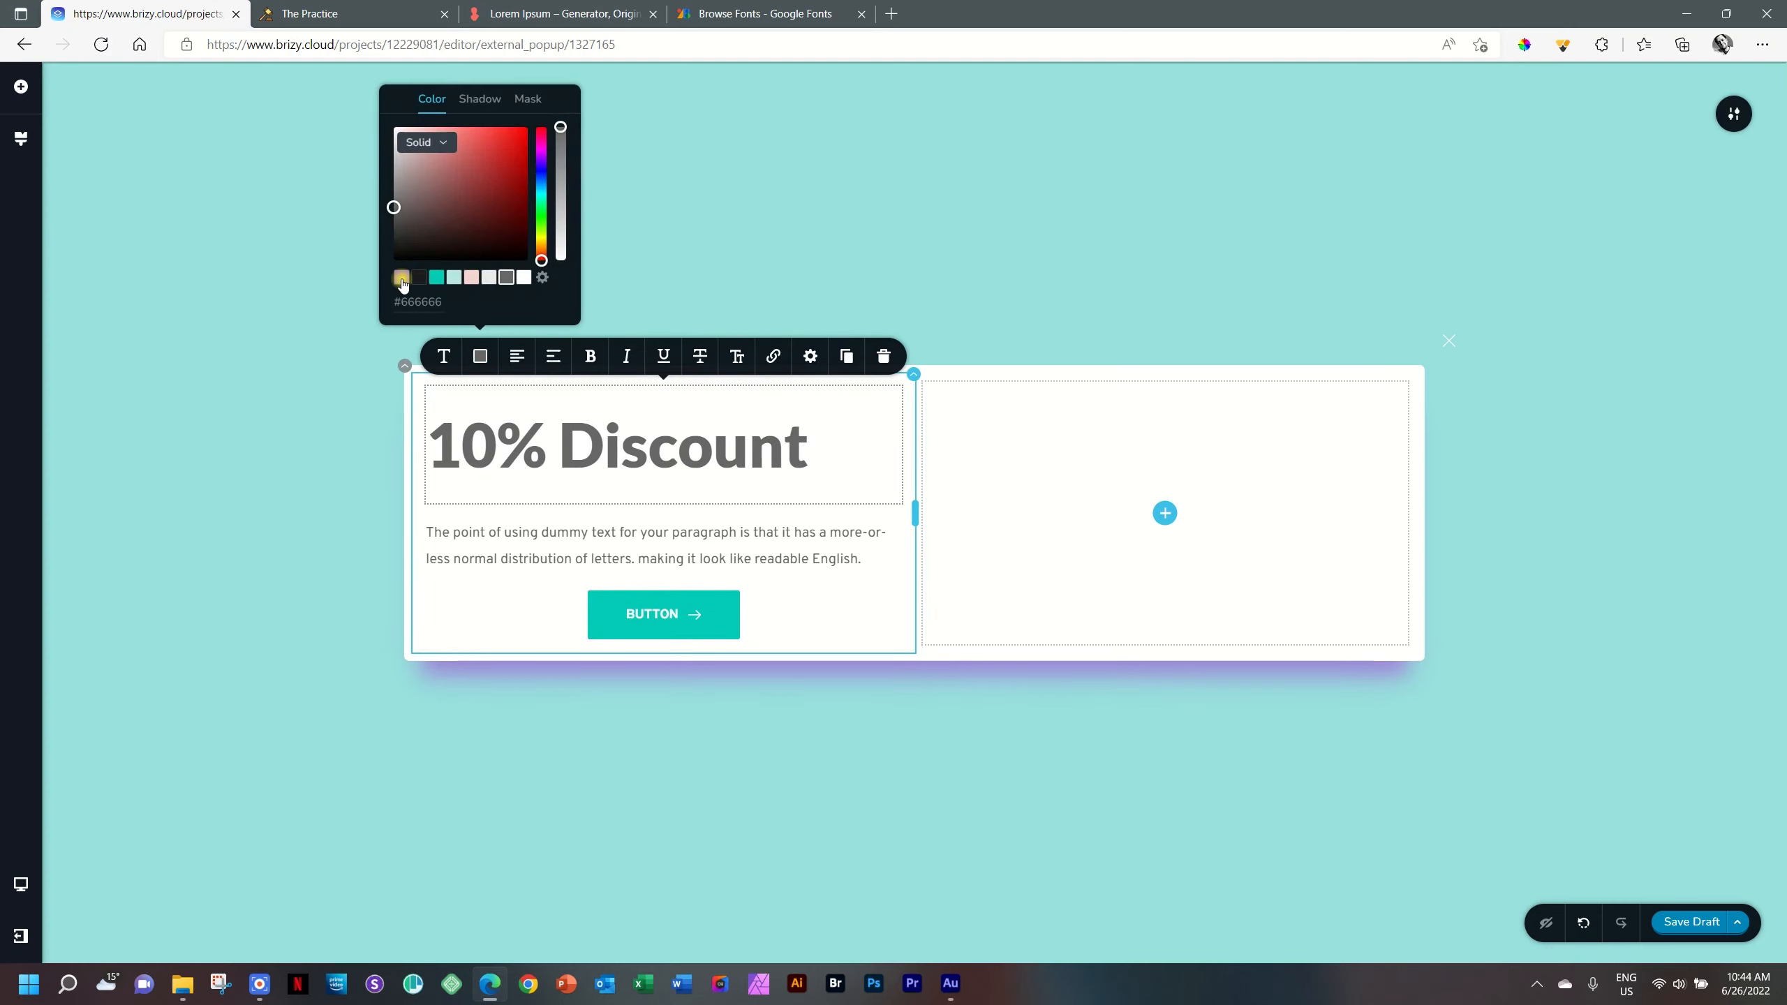
left_click(401, 276)
left_click(574, 558)
Align the button to the left of its column.
left_click(637, 624)
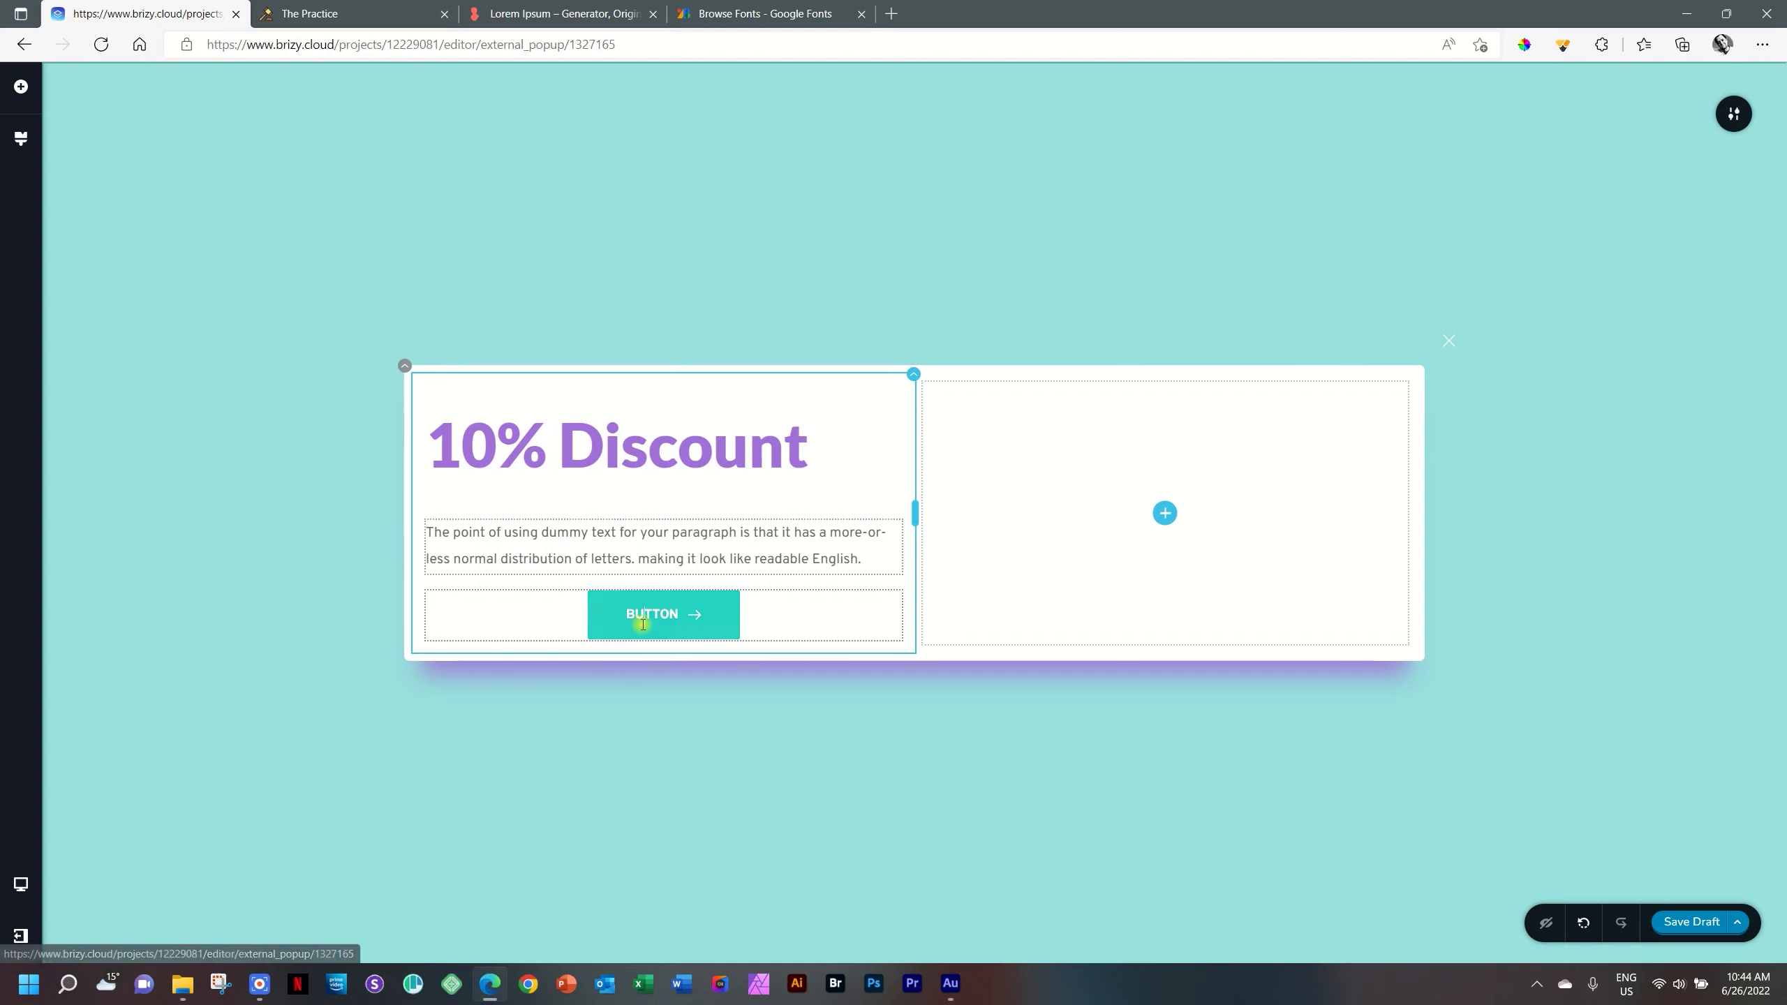
left_click(680, 564)
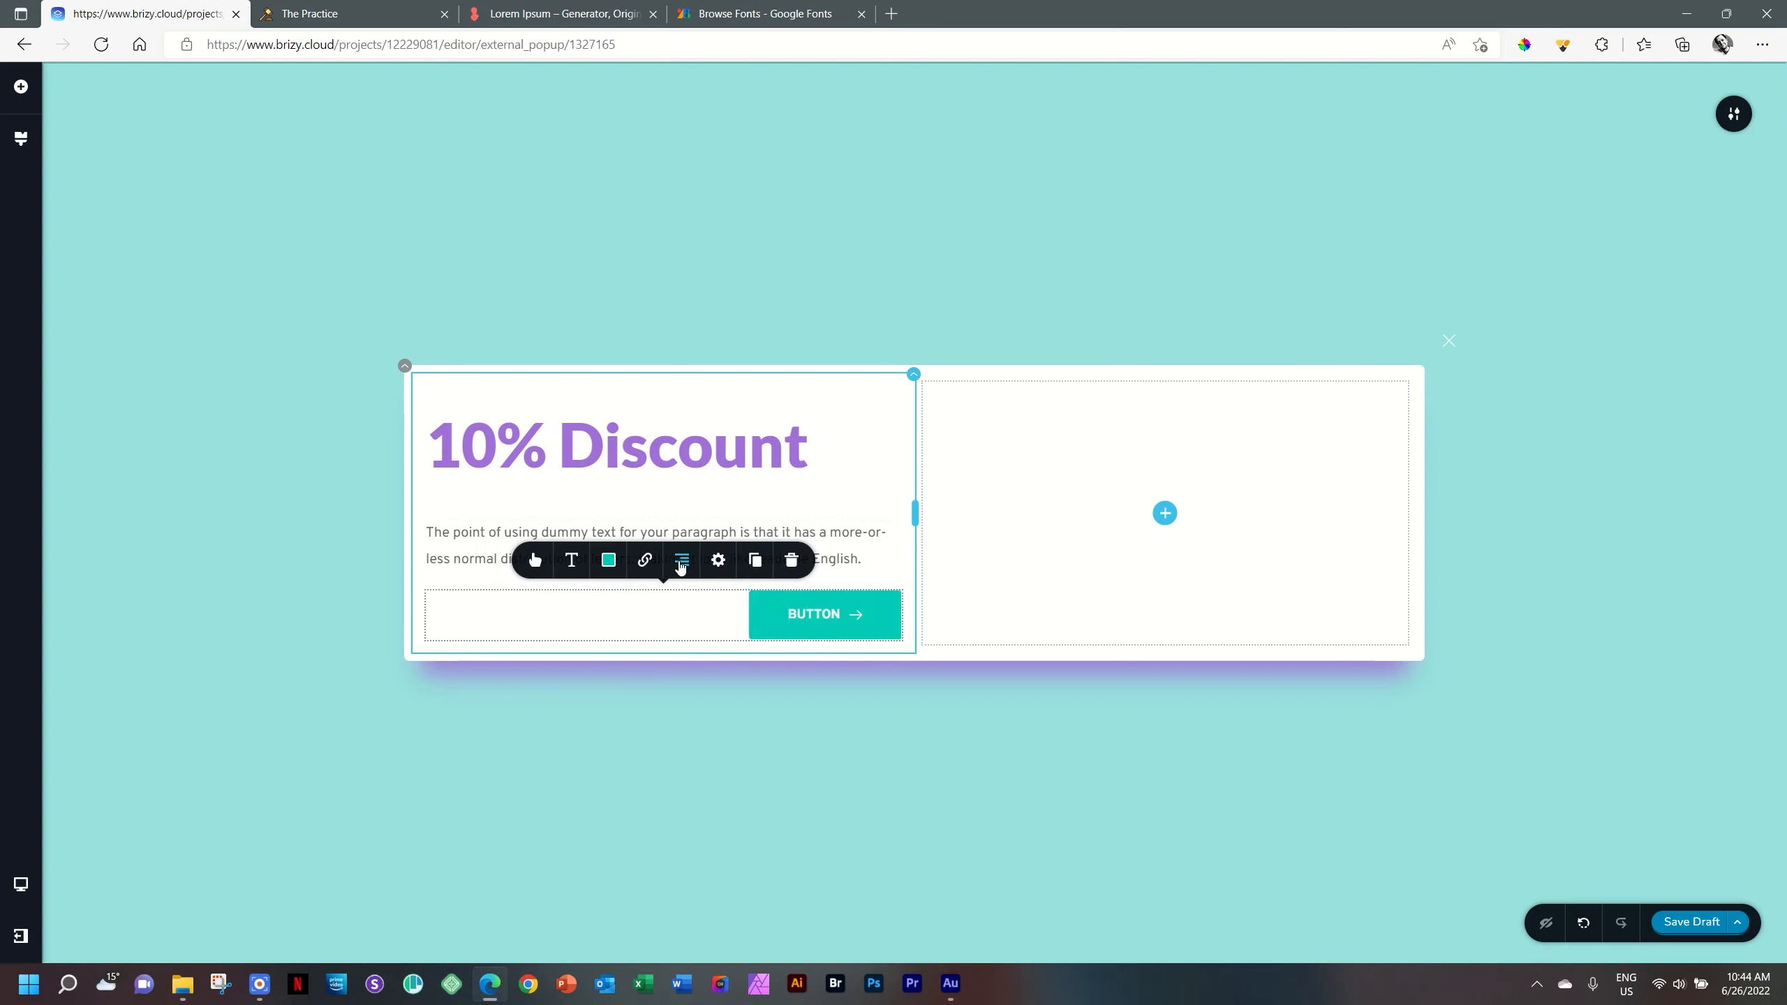
left_click(680, 563)
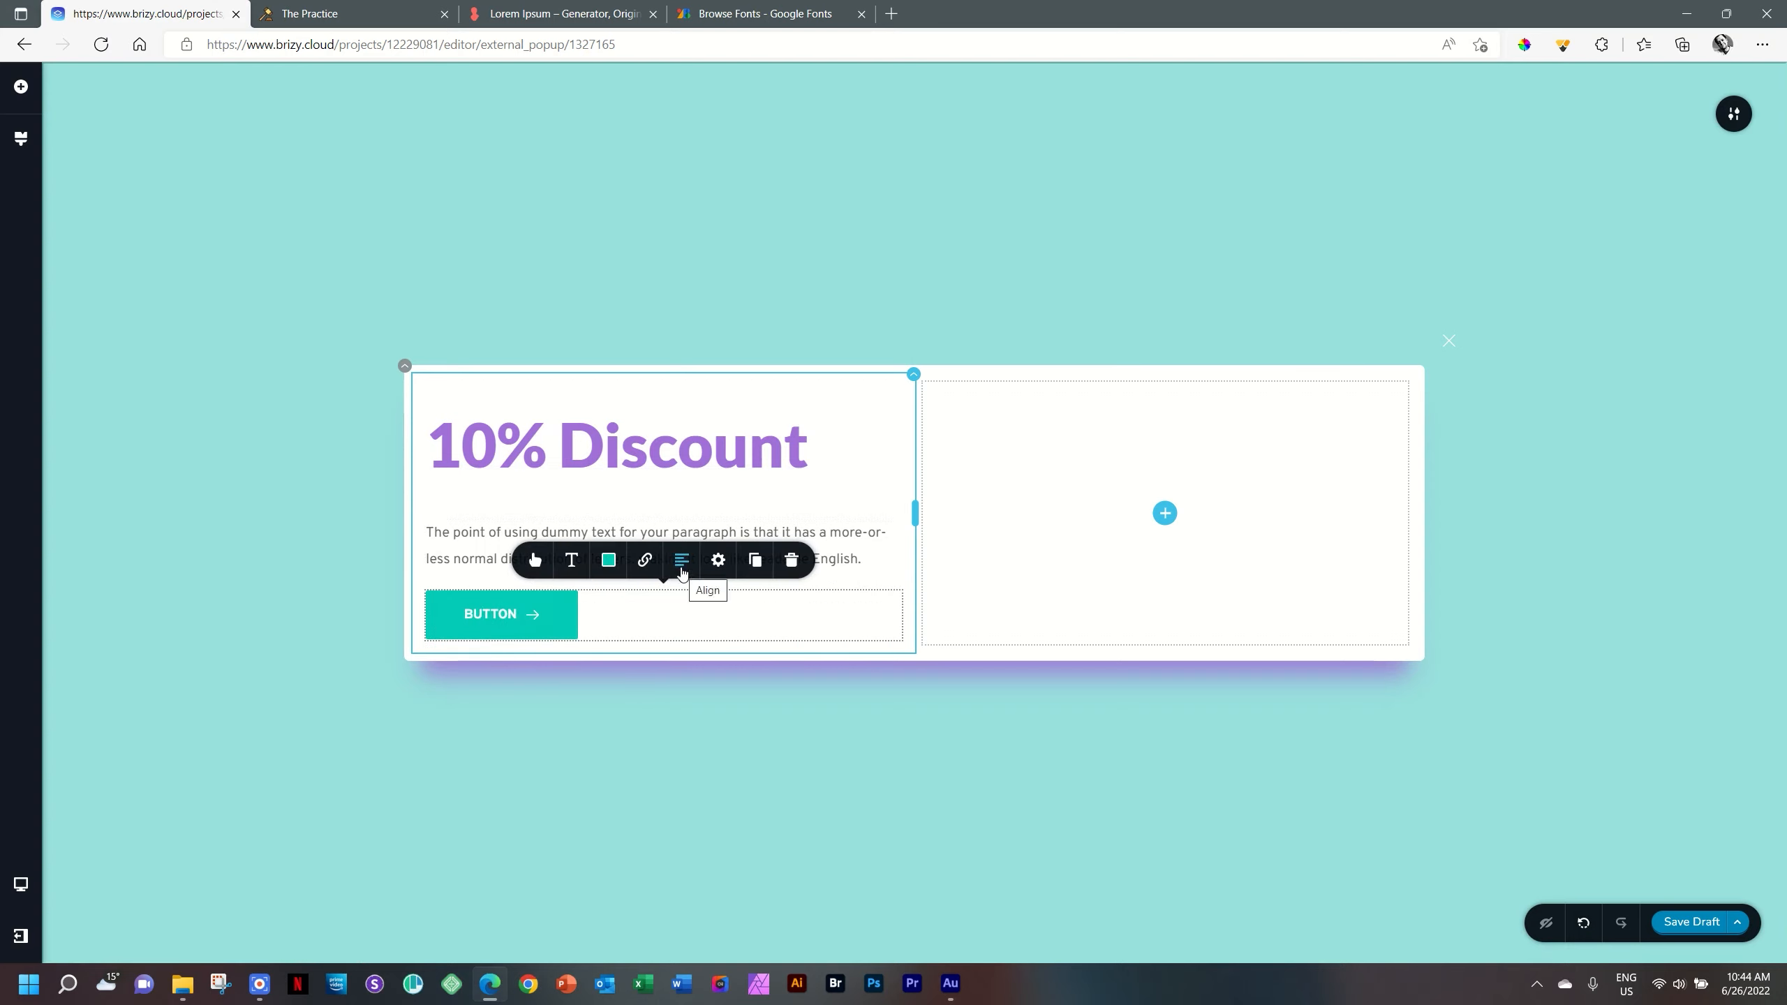
Add an image element to the empty second column and fill it with the photo of the woman holding a green leaf.
left_click(1164, 522)
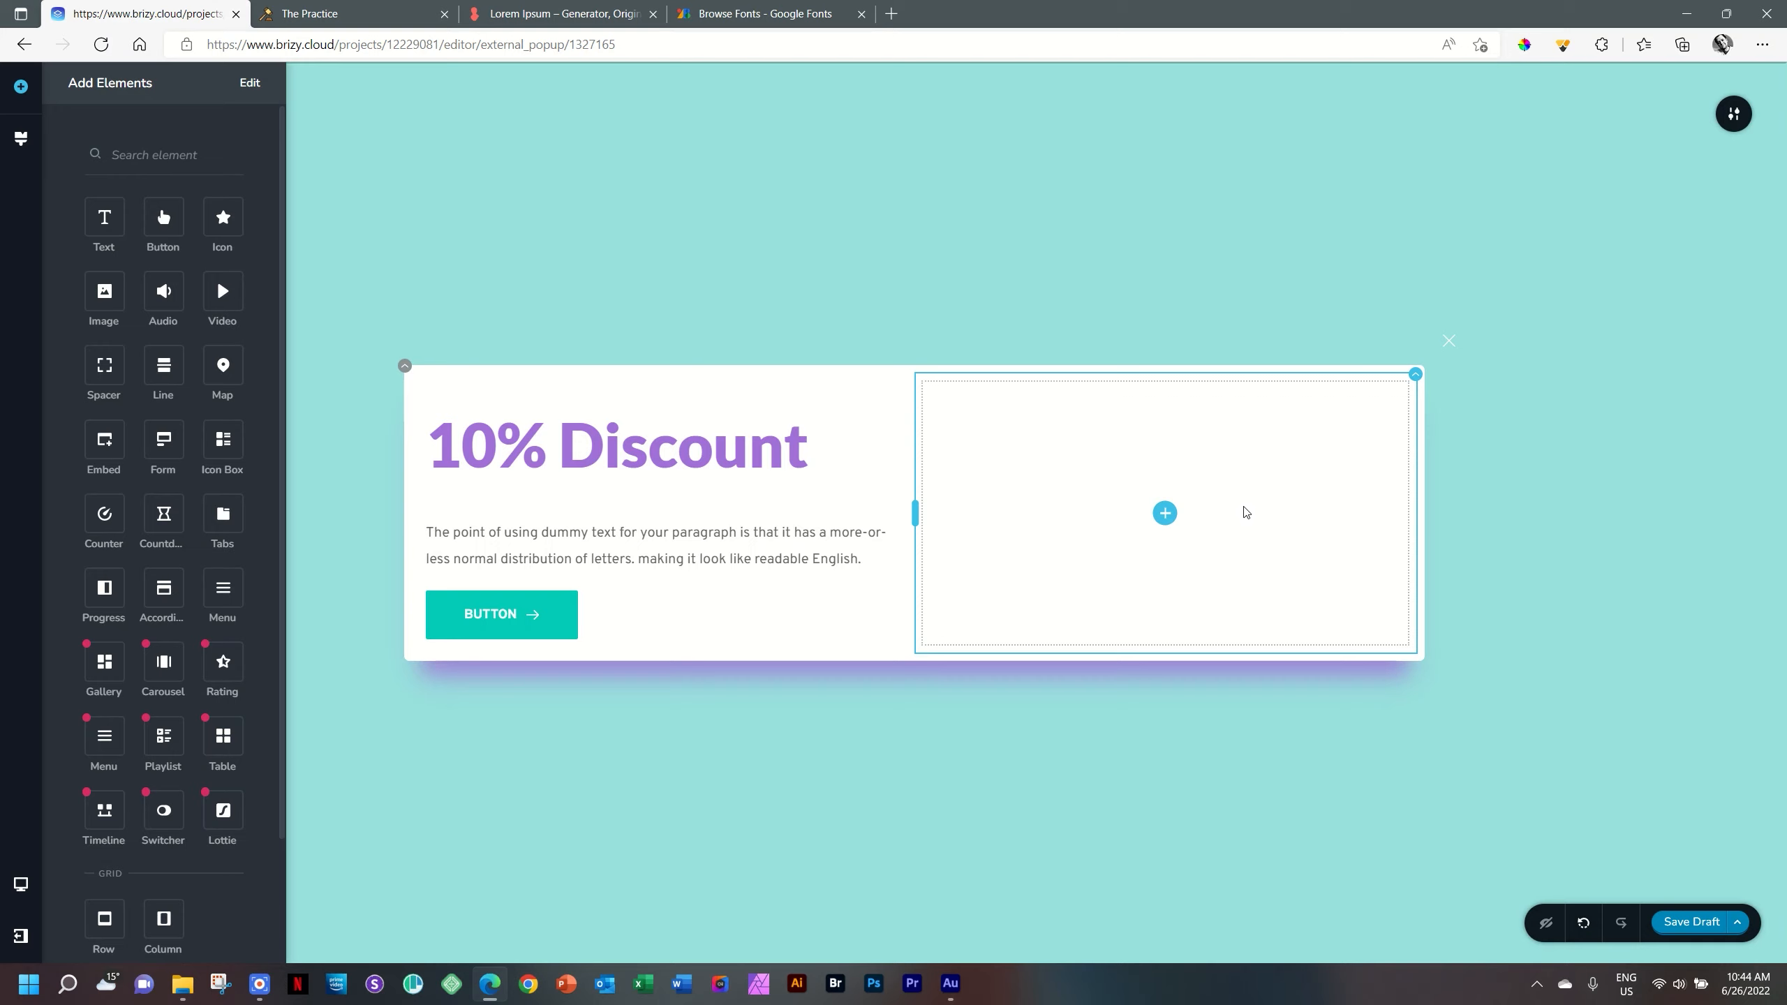
left_click_drag(104, 290, 1168, 512)
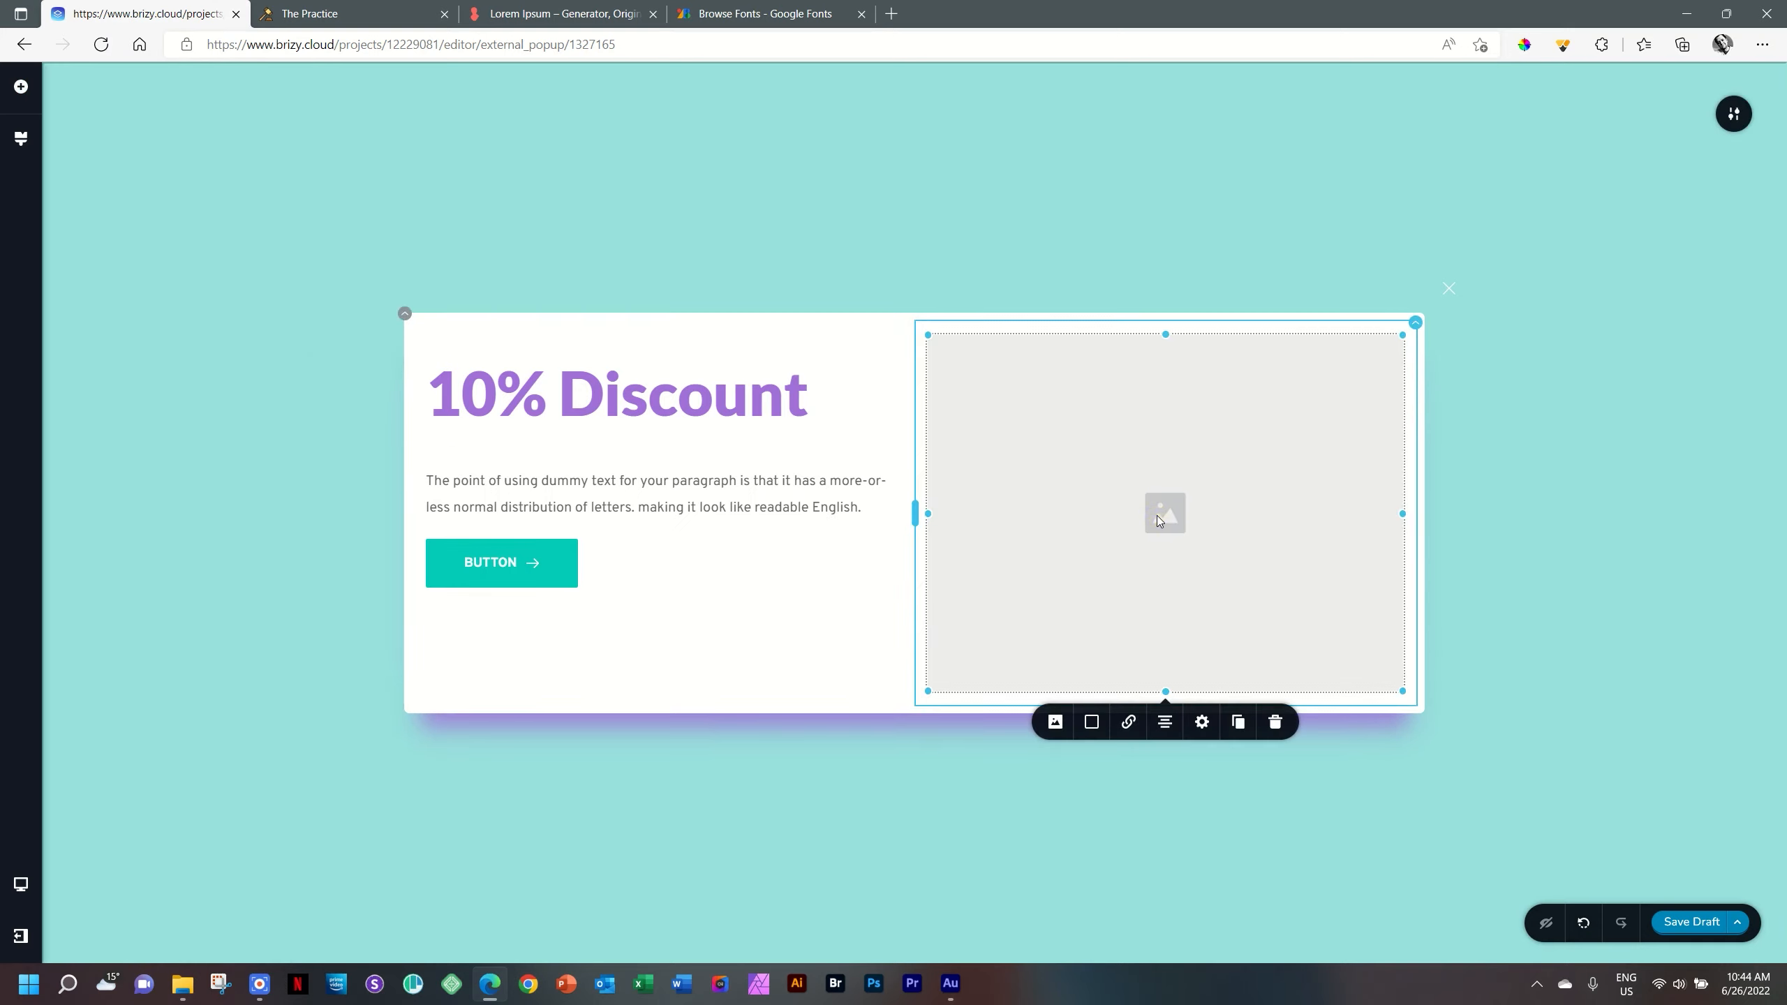
left_click(1053, 724)
left_click(1087, 554)
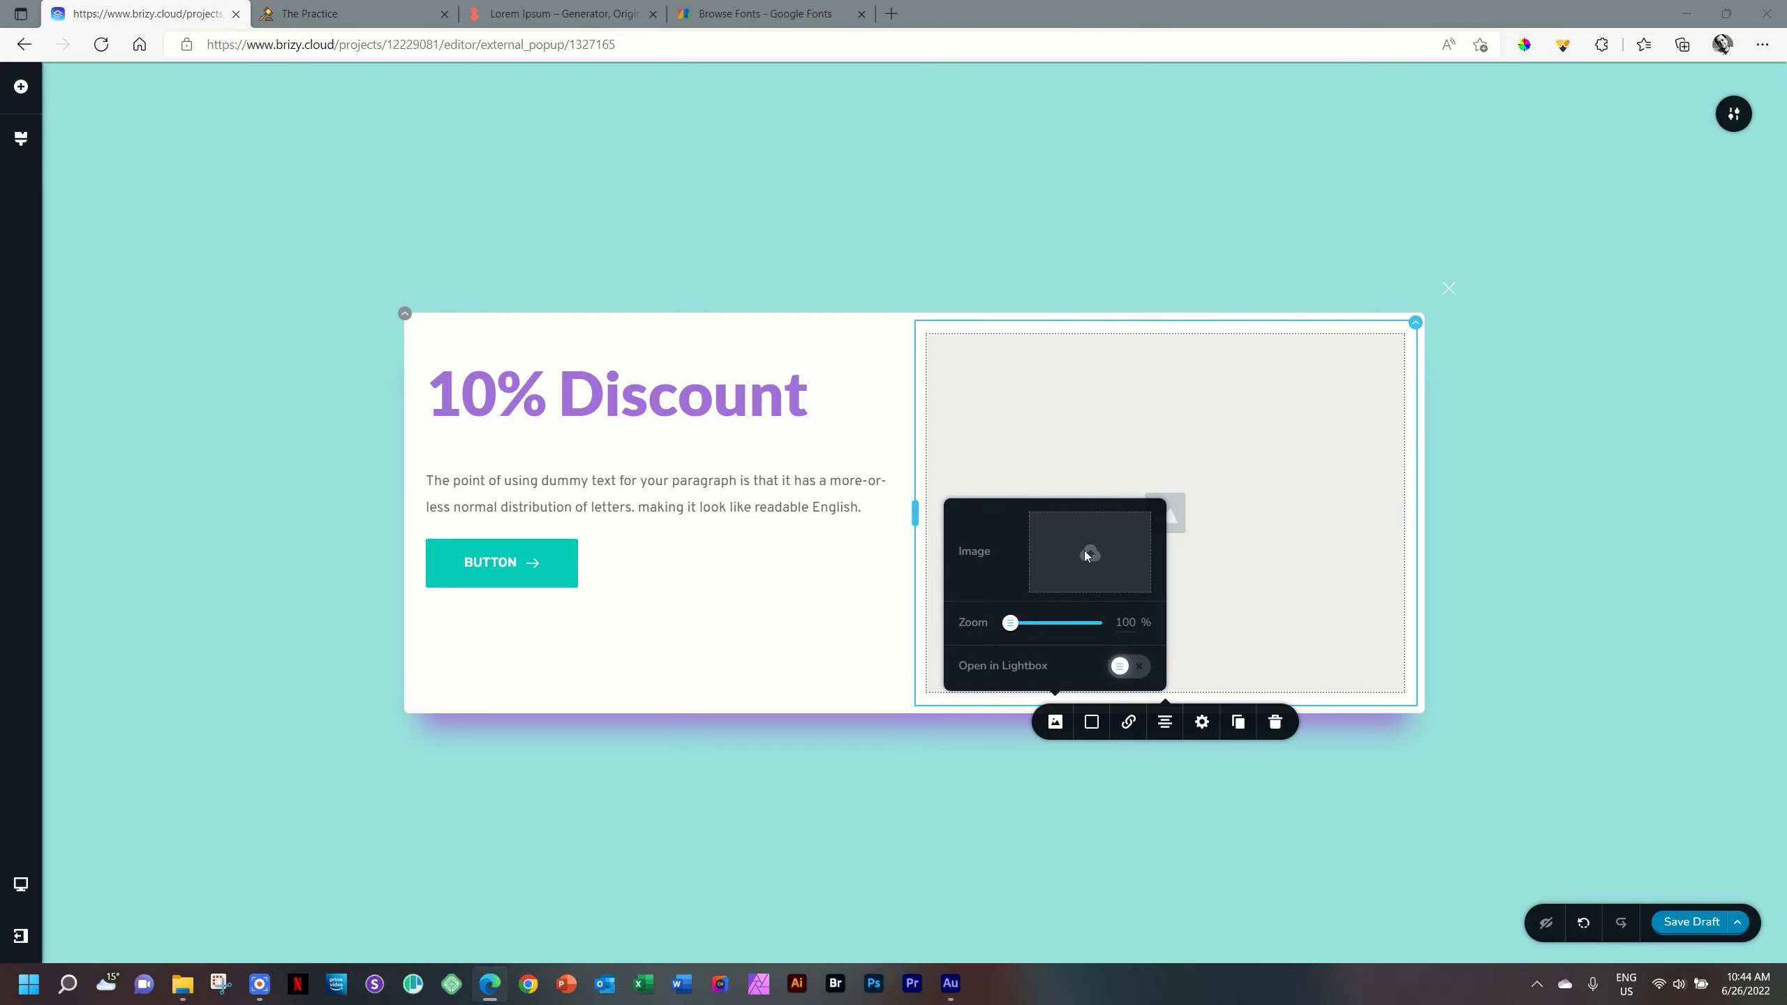
left_click(384, 541)
left_click(924, 667)
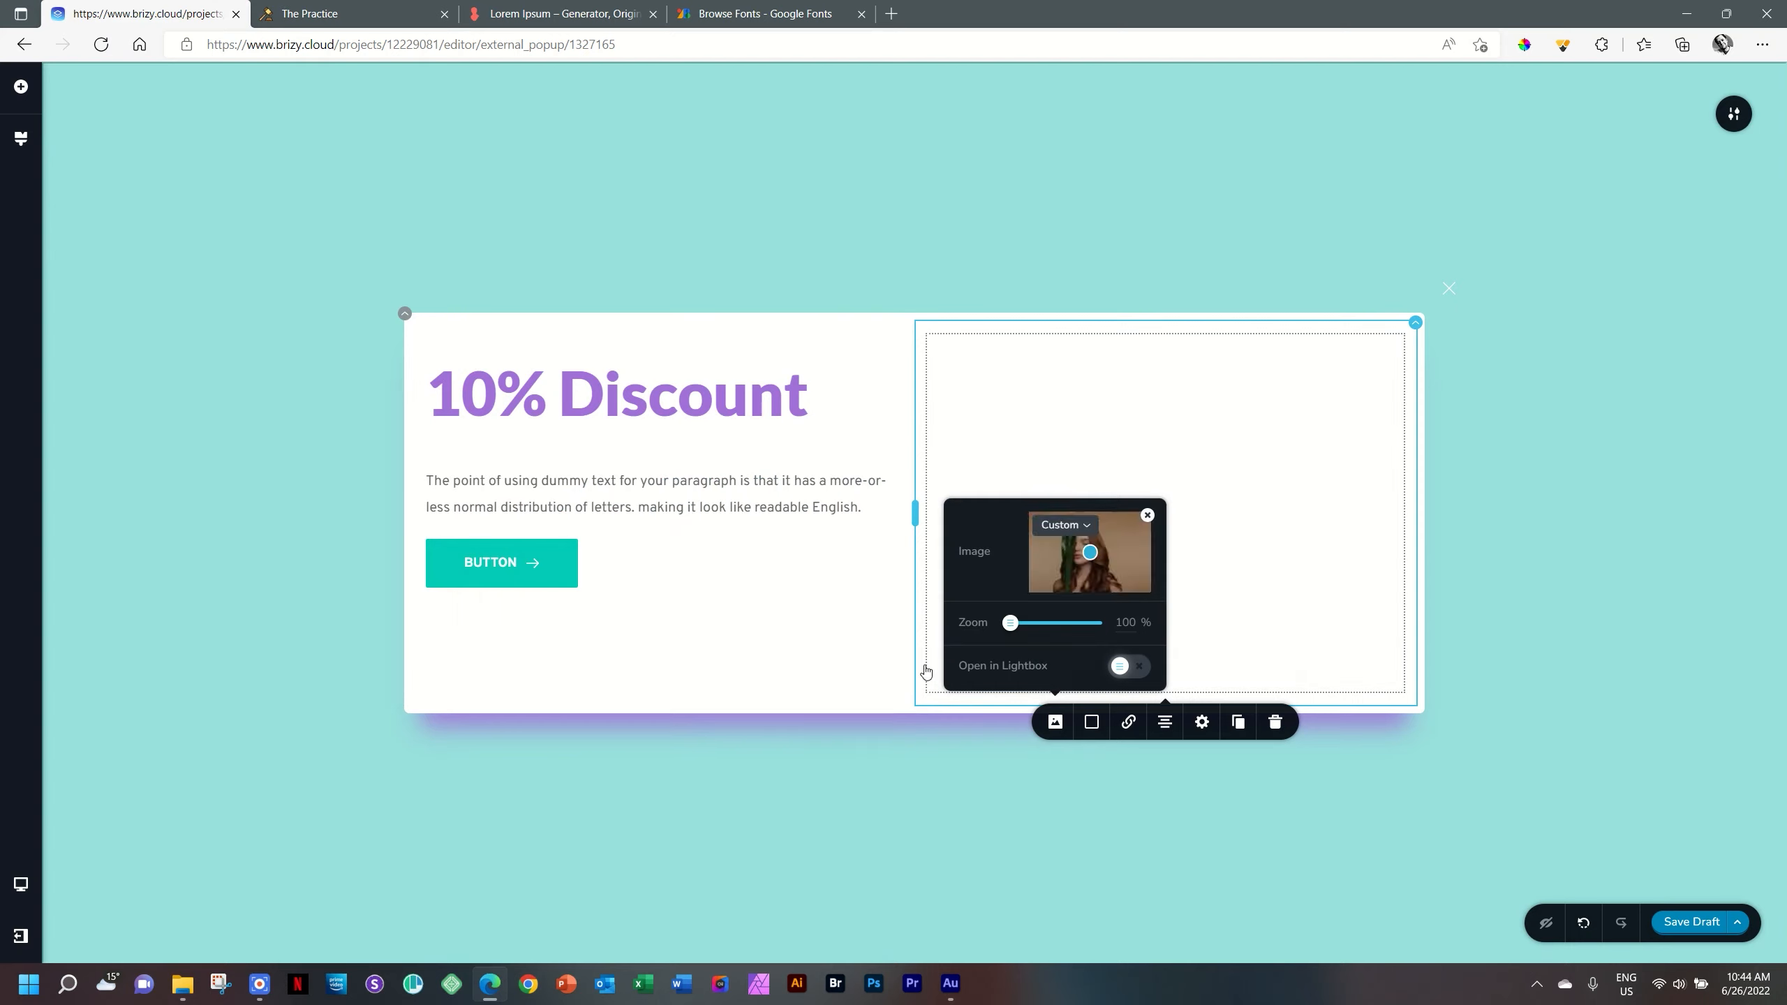
left_click(1476, 595)
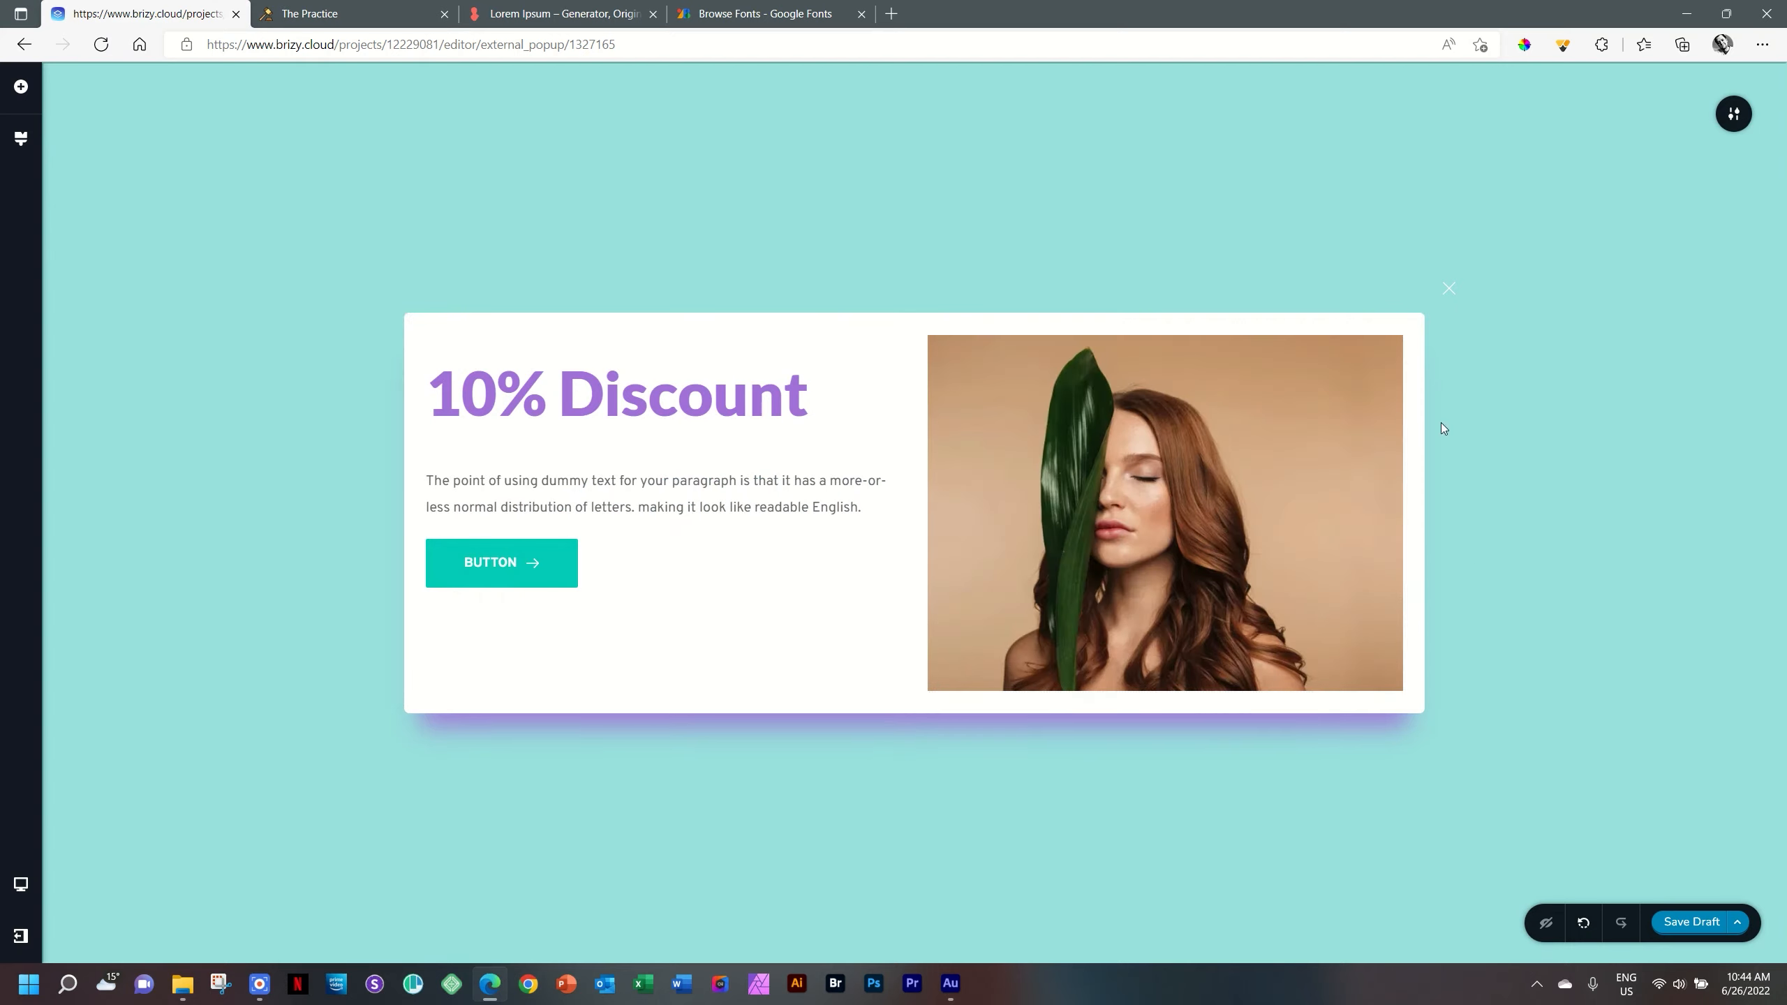
Change the popup's close icon color to the near-black #1C1C1C palette color.
left_click(1451, 288)
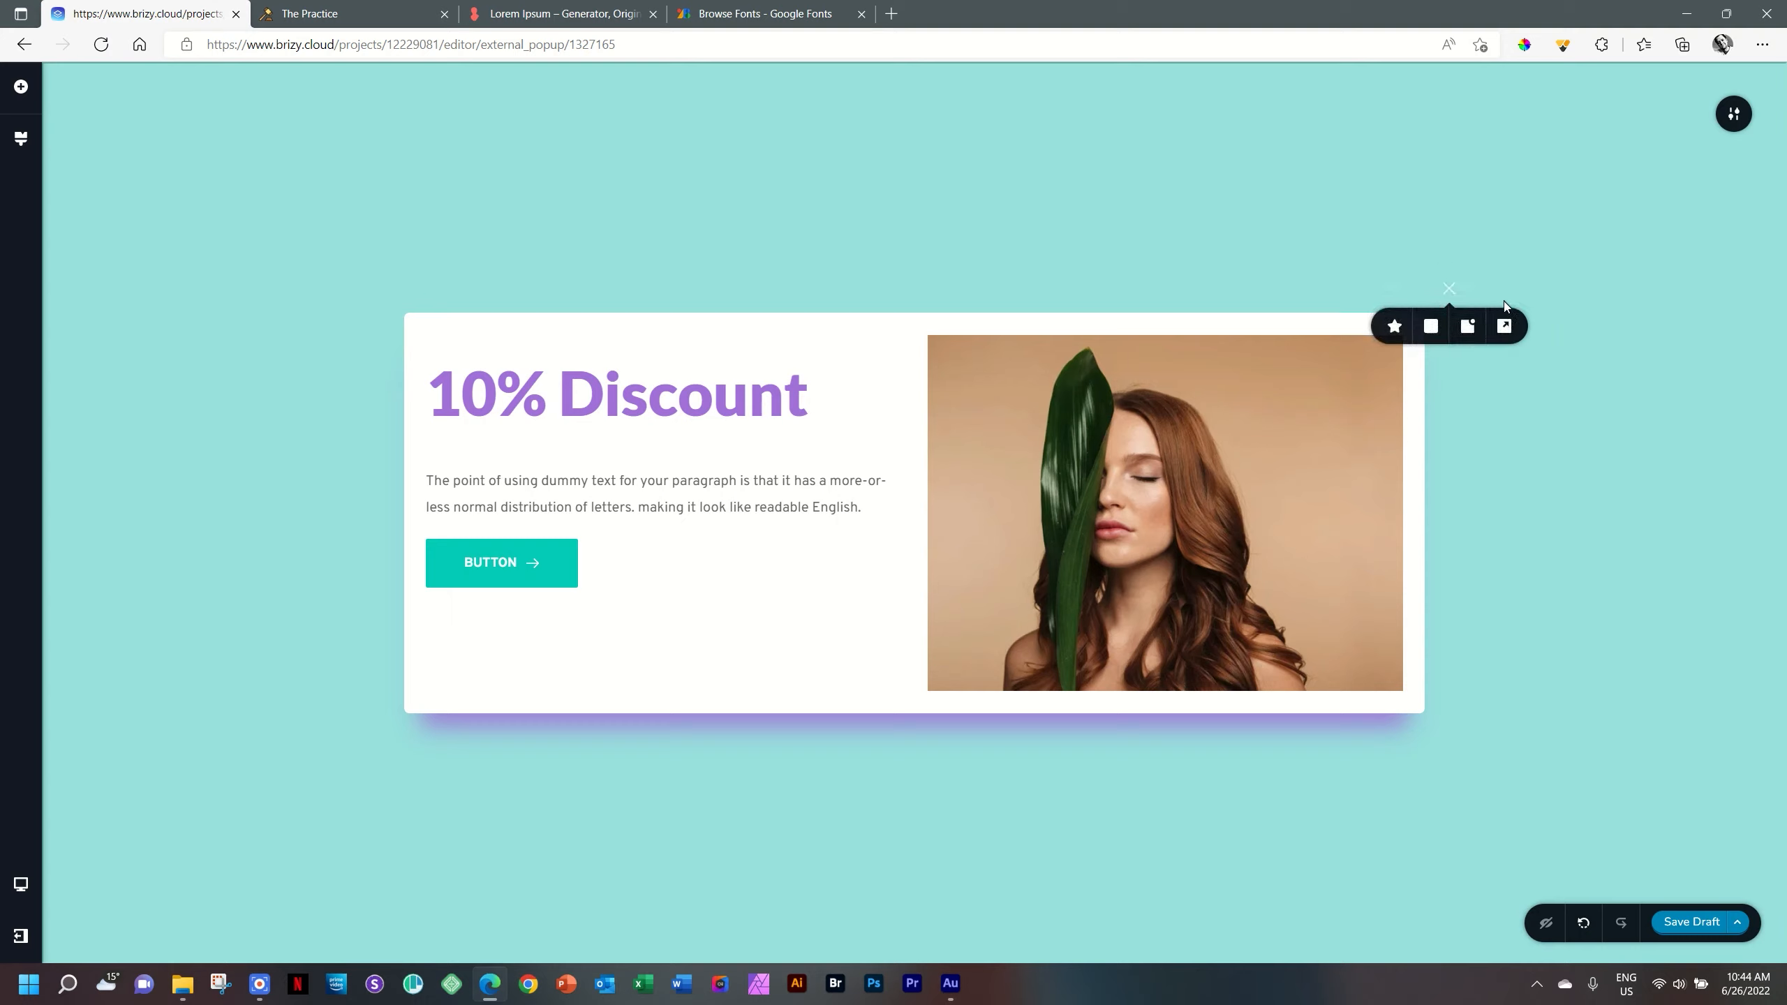
left_click(1431, 326)
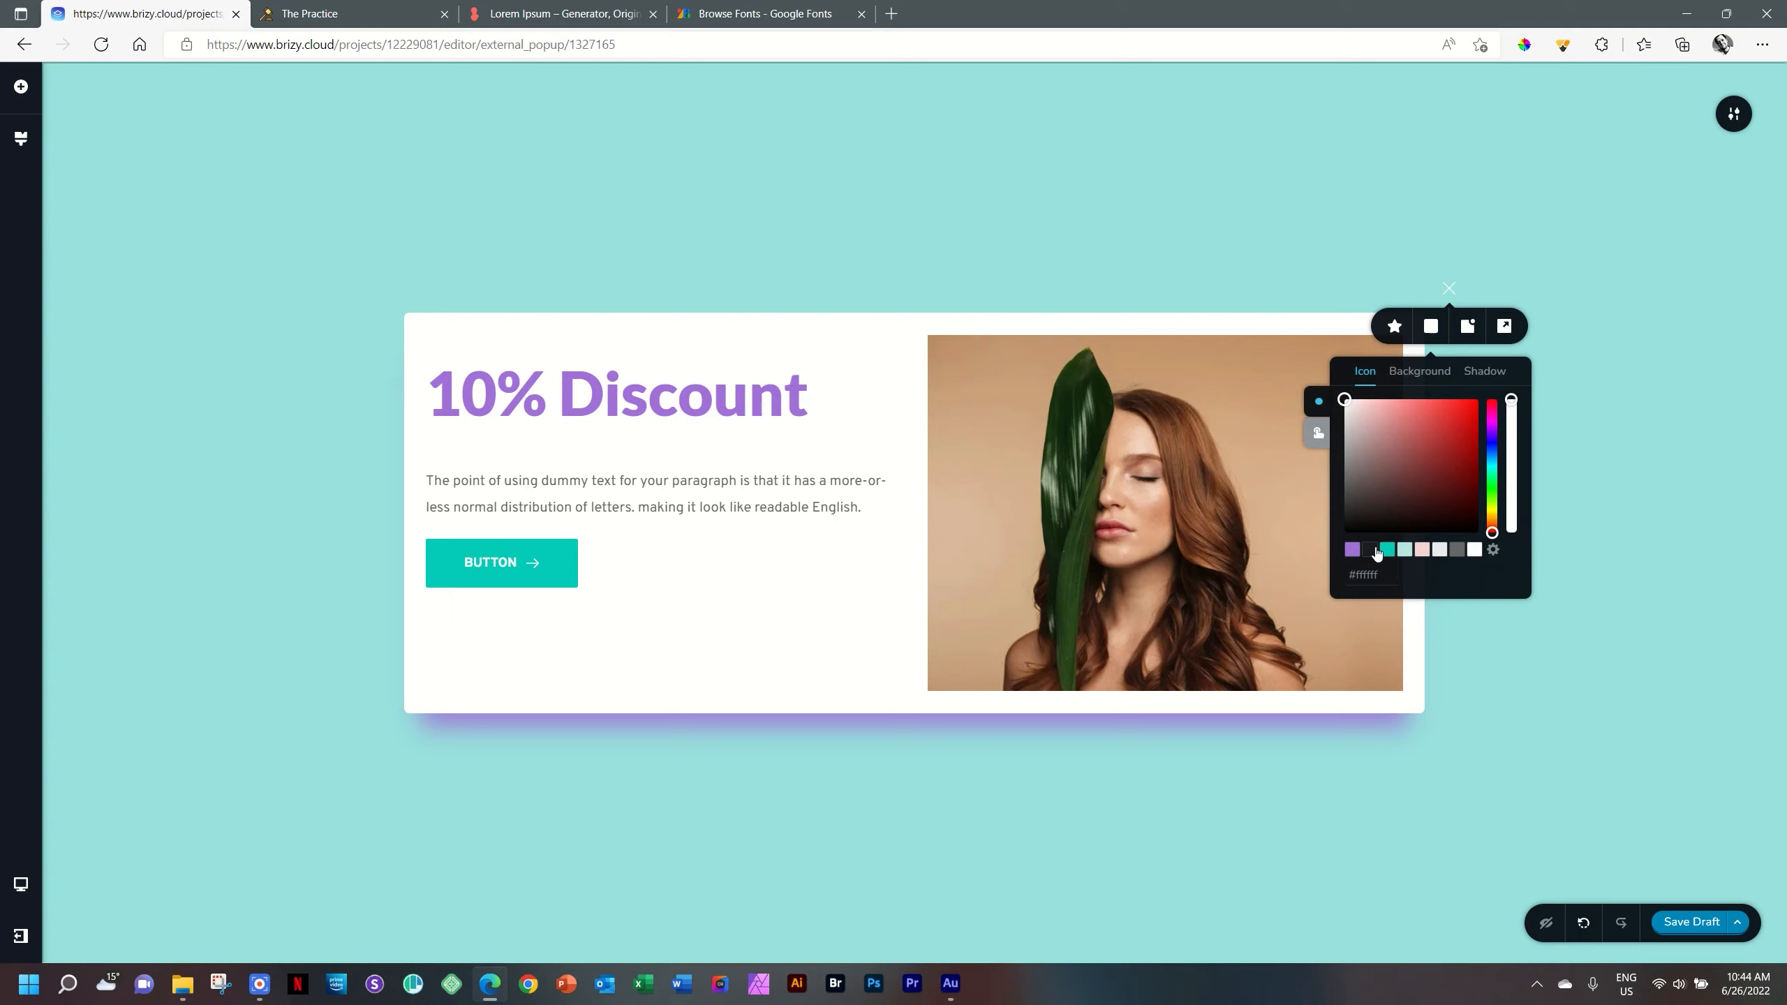
left_click(1372, 550)
Try different close icon positions, ending outside the popup's upper-left corner.
left_click(1466, 328)
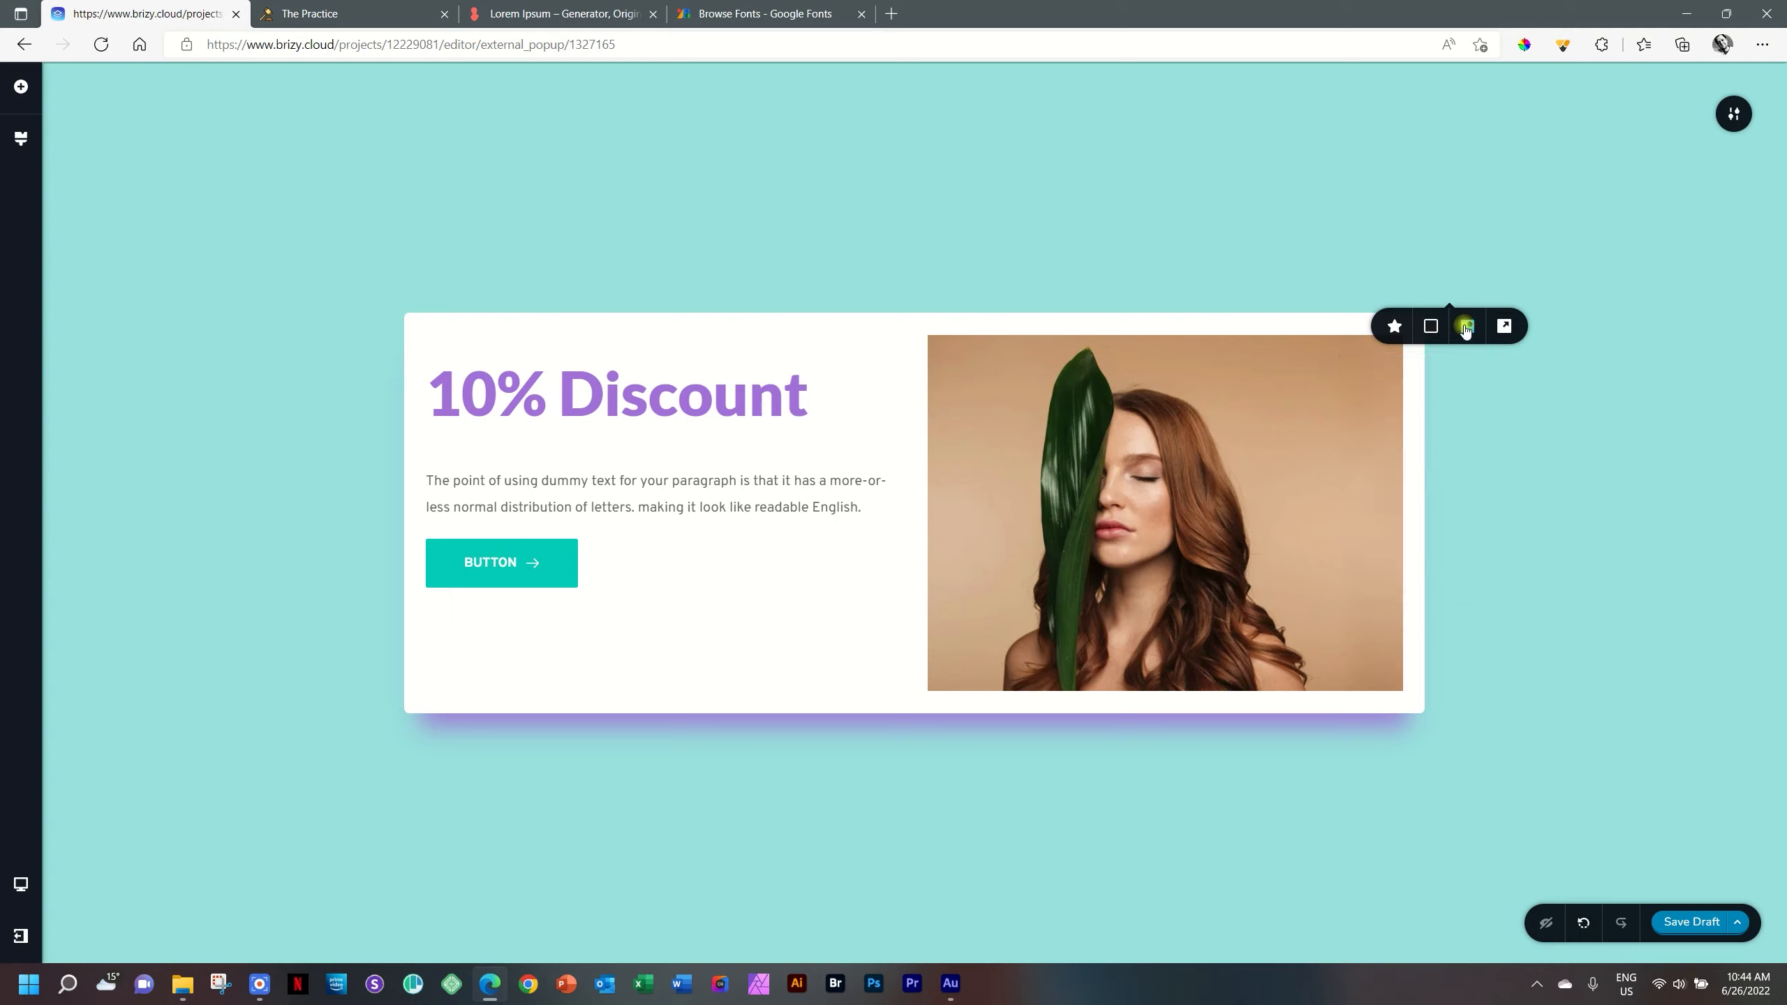
left_click(1508, 328)
left_click(1509, 328)
left_click(1510, 328)
left_click(1510, 329)
Give the close icon a white #FFFFFF background.
left_click(1426, 328)
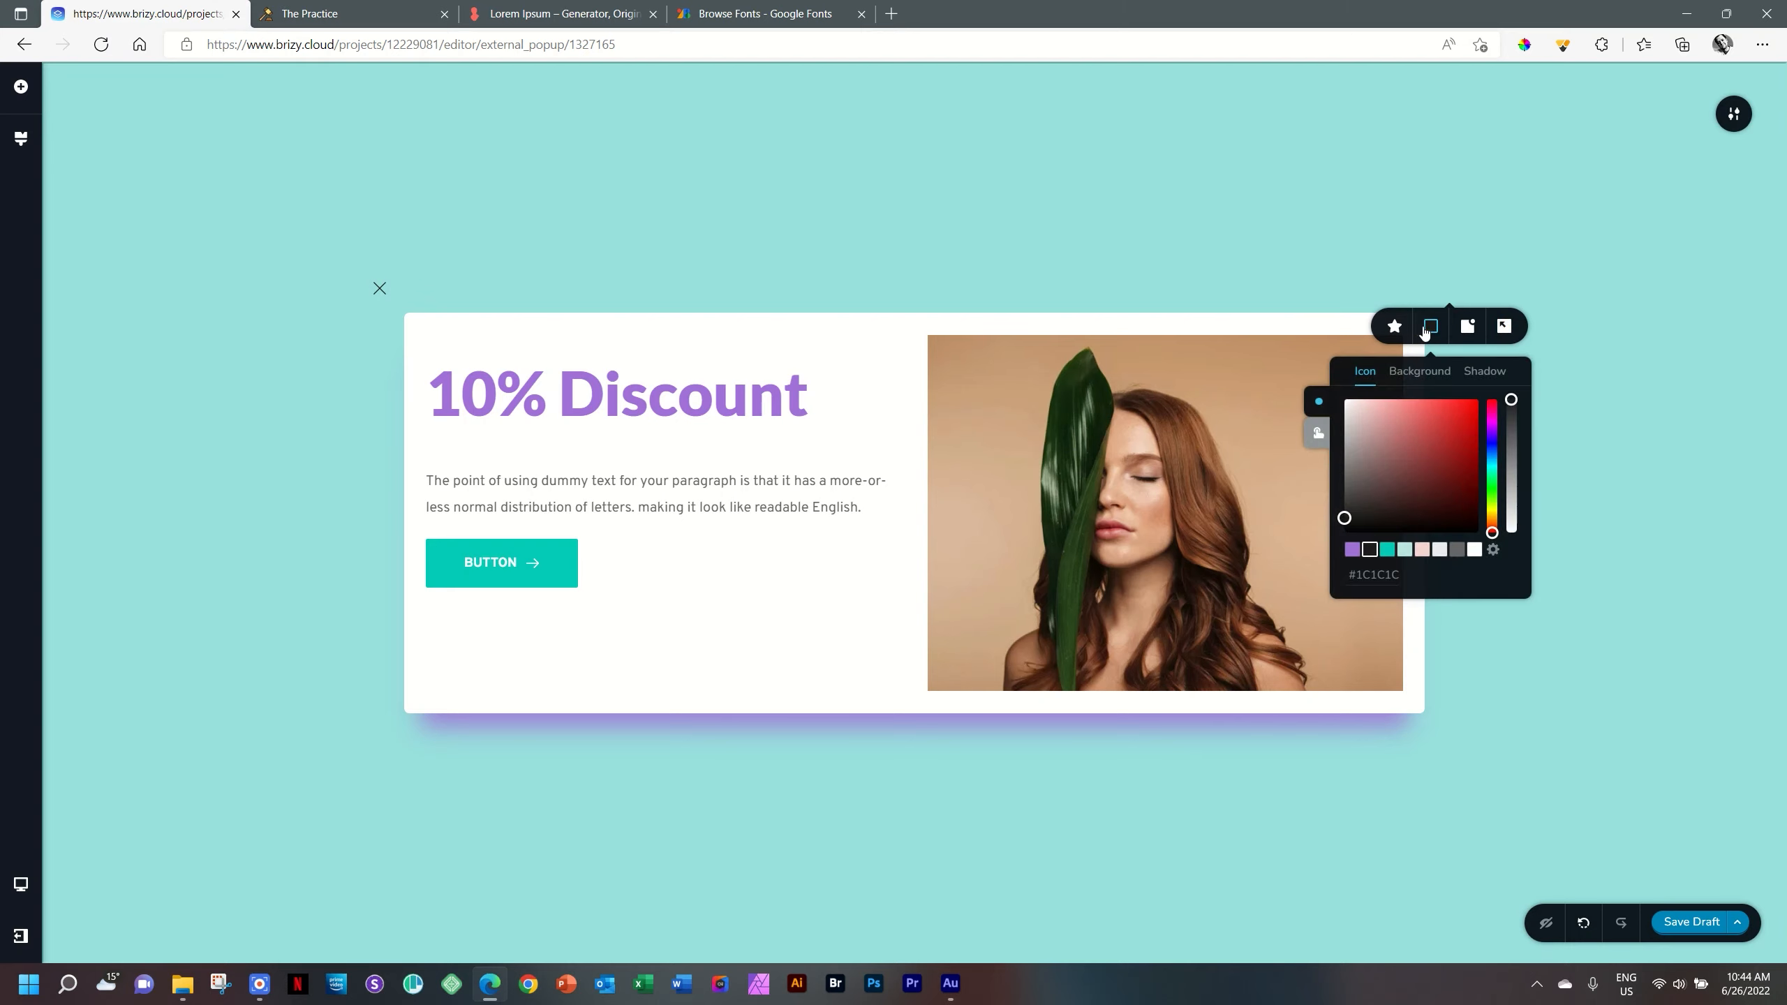
left_click(1418, 384)
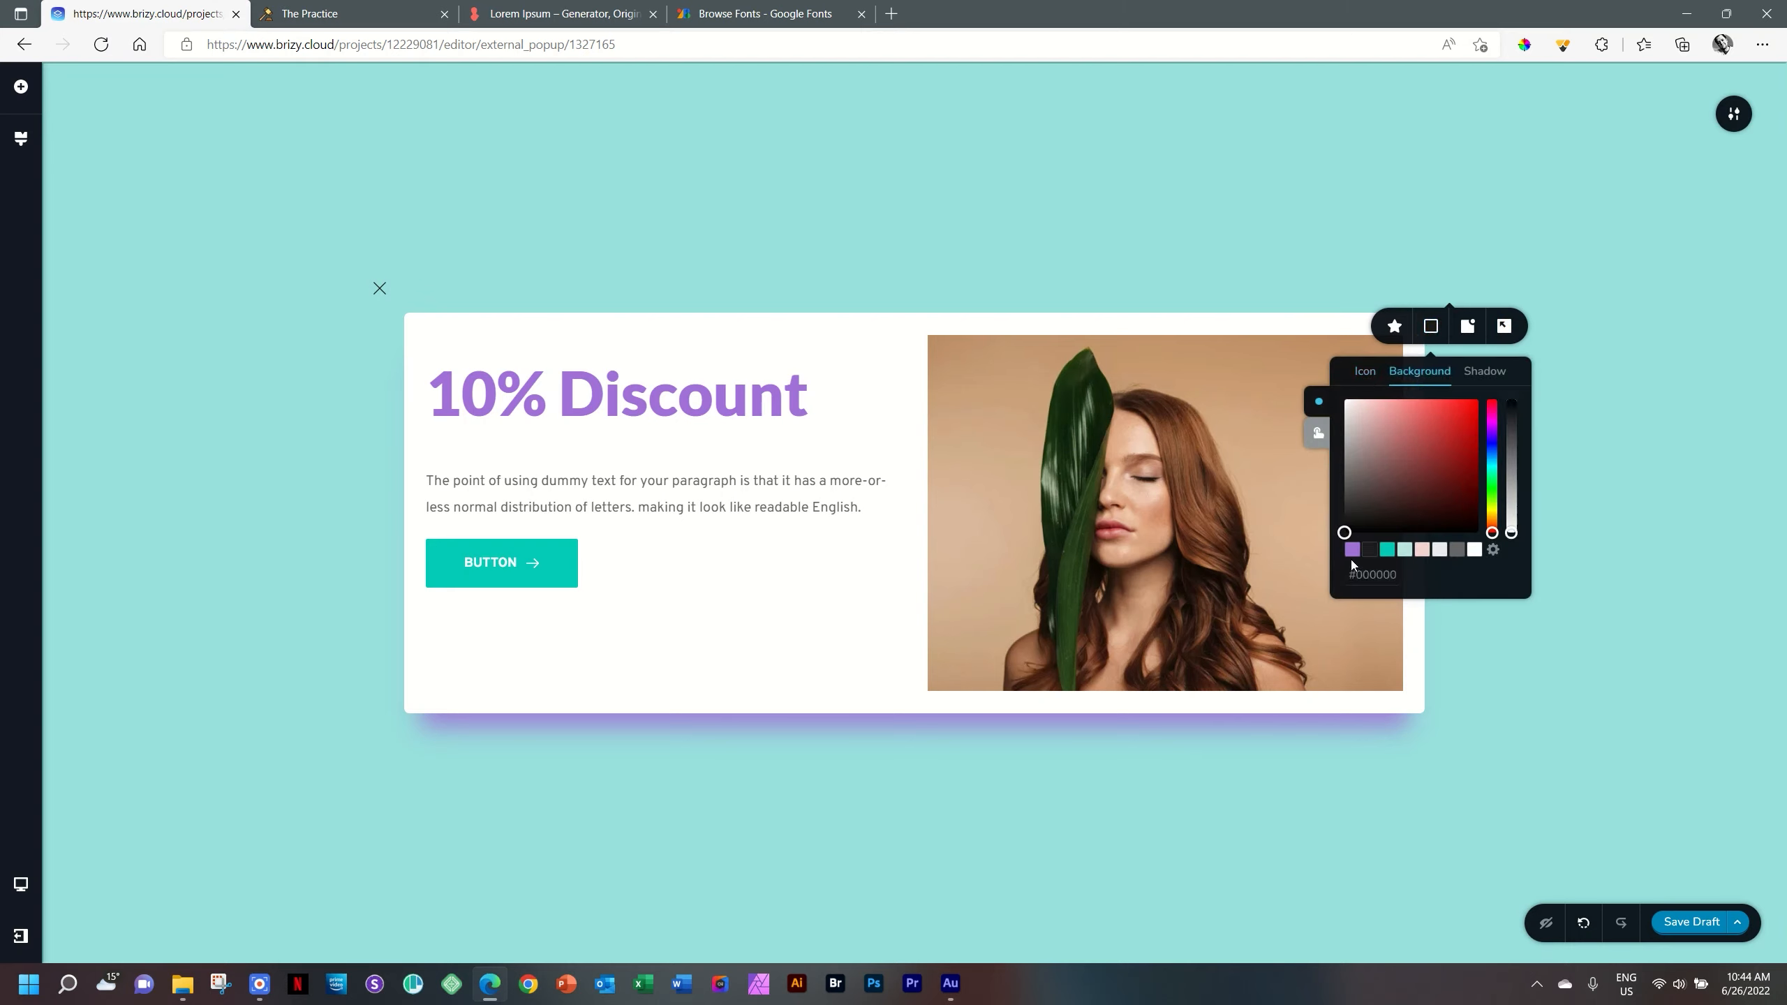
left_click(1477, 551)
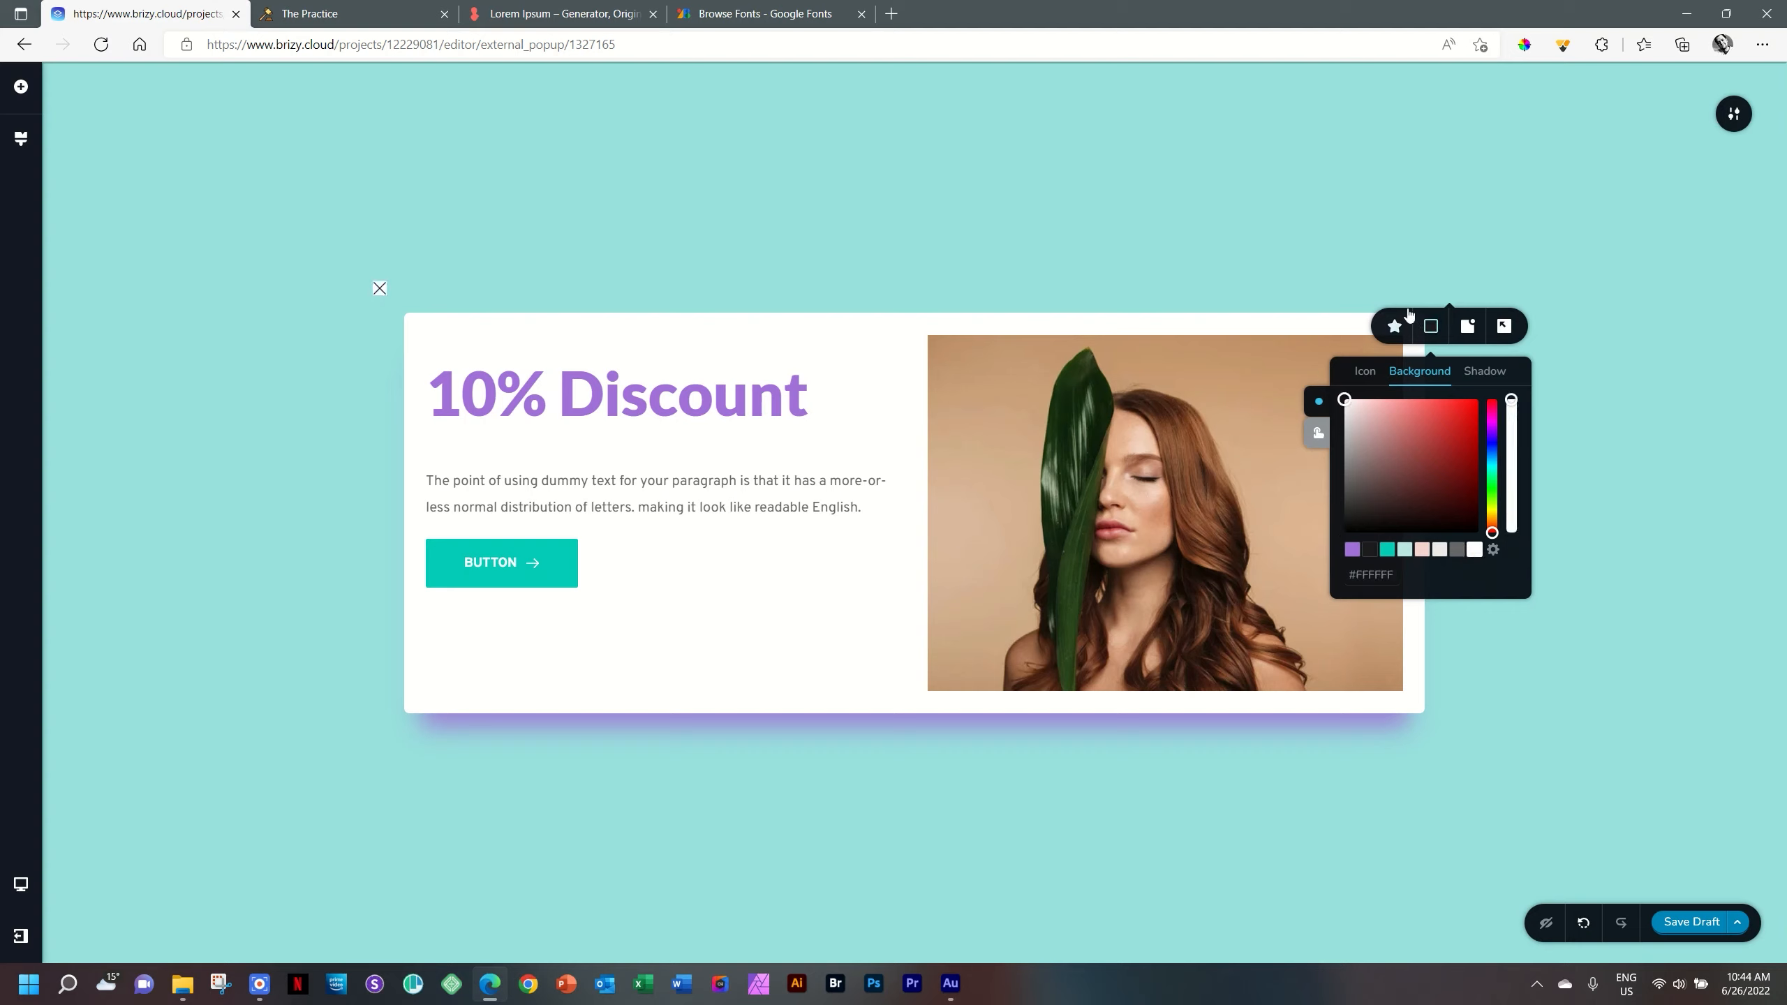
Enlarge the close icon's background with rounded corners into a circle, and move the icon to the popup's upper-right corner.
left_click(1395, 326)
left_click(1403, 373)
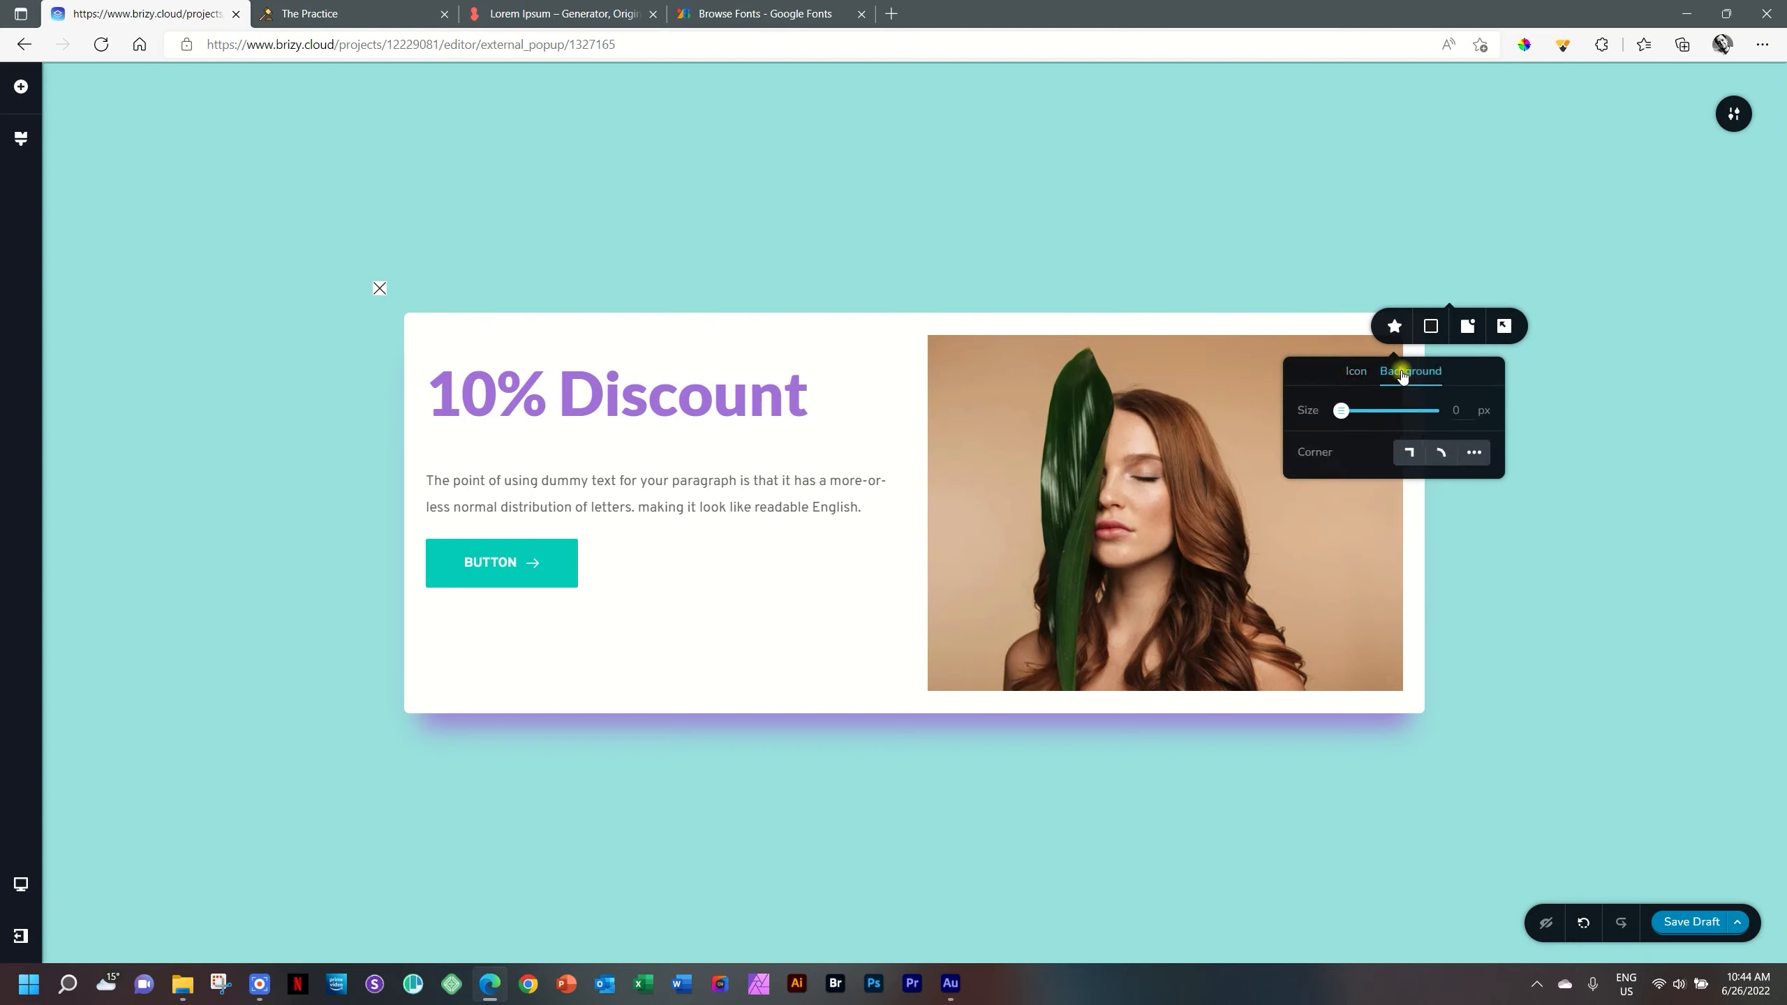
left_click_drag(1347, 418, 1383, 416)
left_click(1441, 454)
left_click(1537, 599)
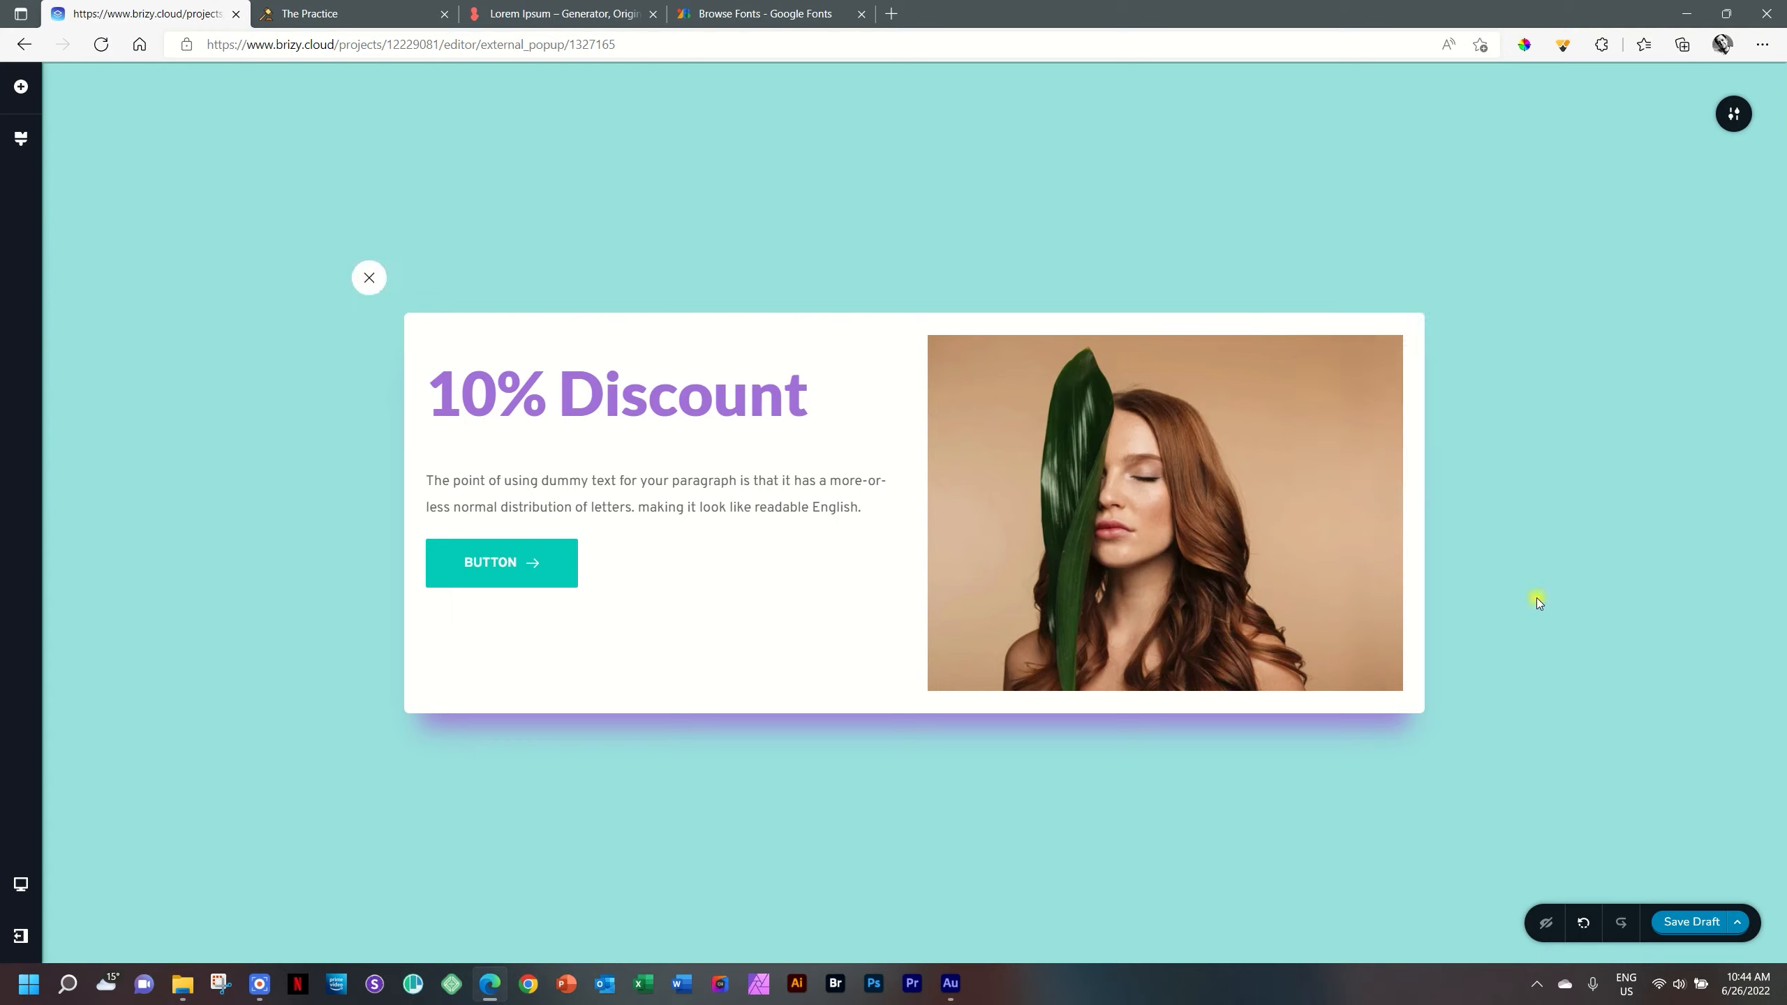
left_click(370, 284)
left_click(425, 326)
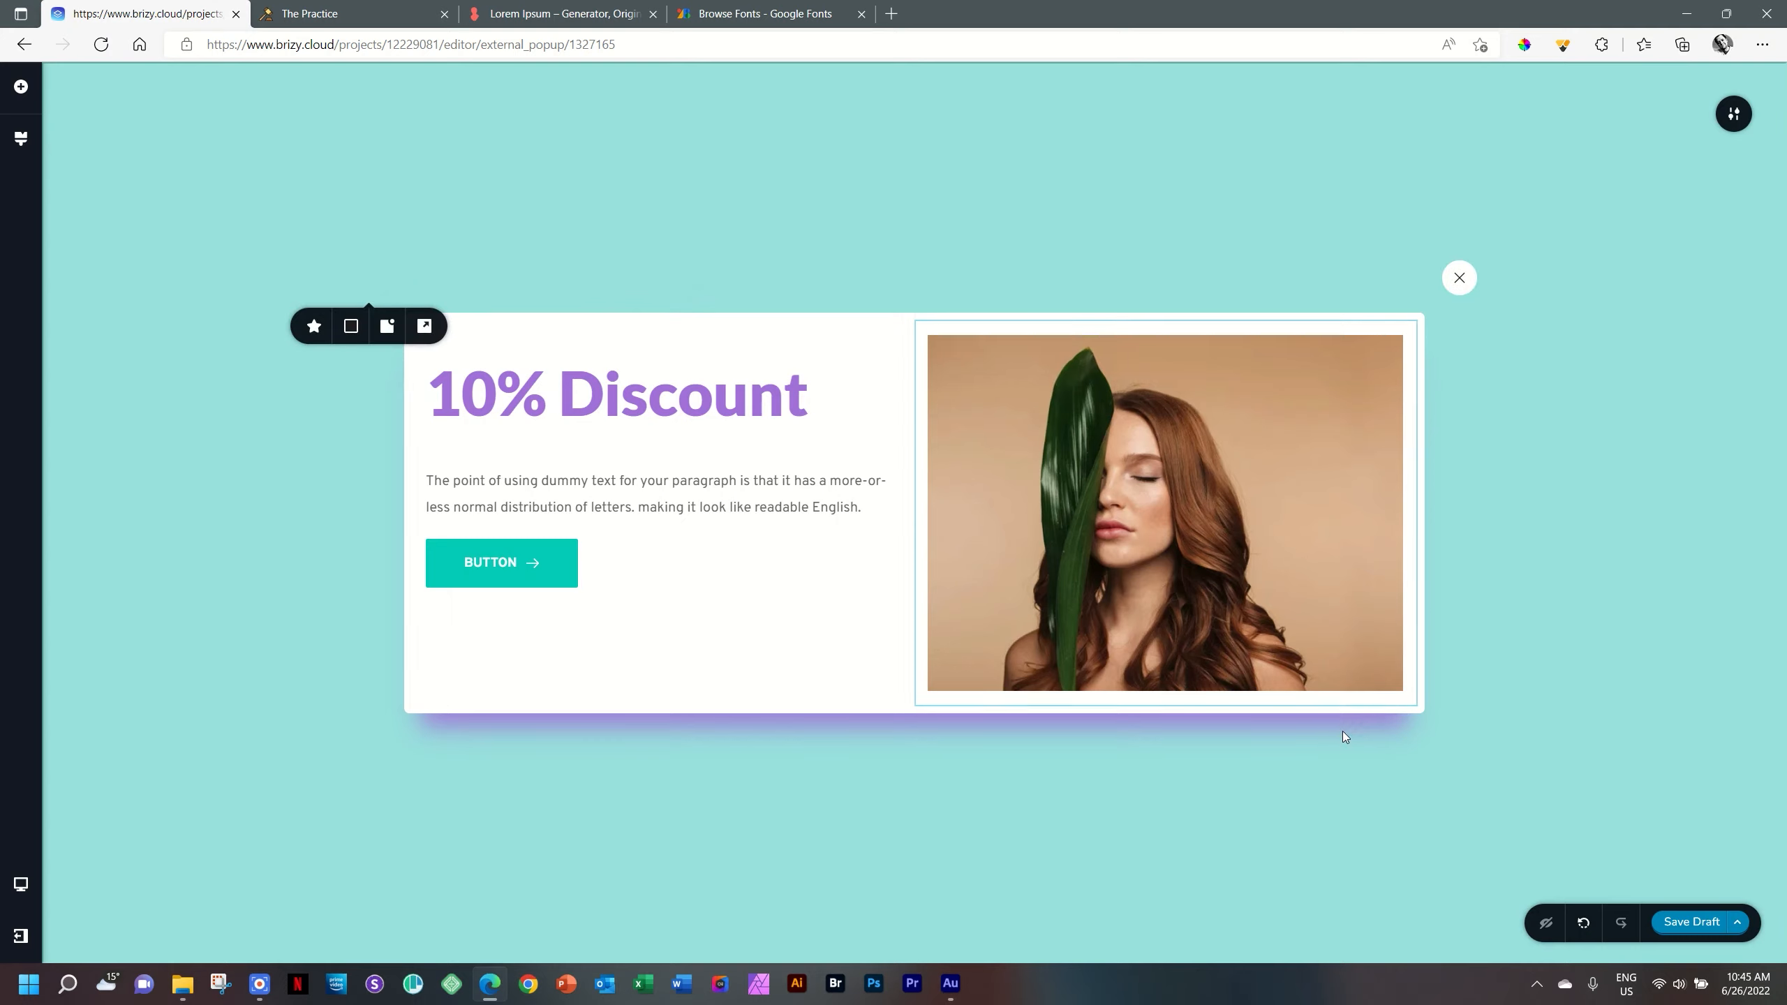
Publish the finished discount popup and return to the projects dashboard.
left_click(1785, 649)
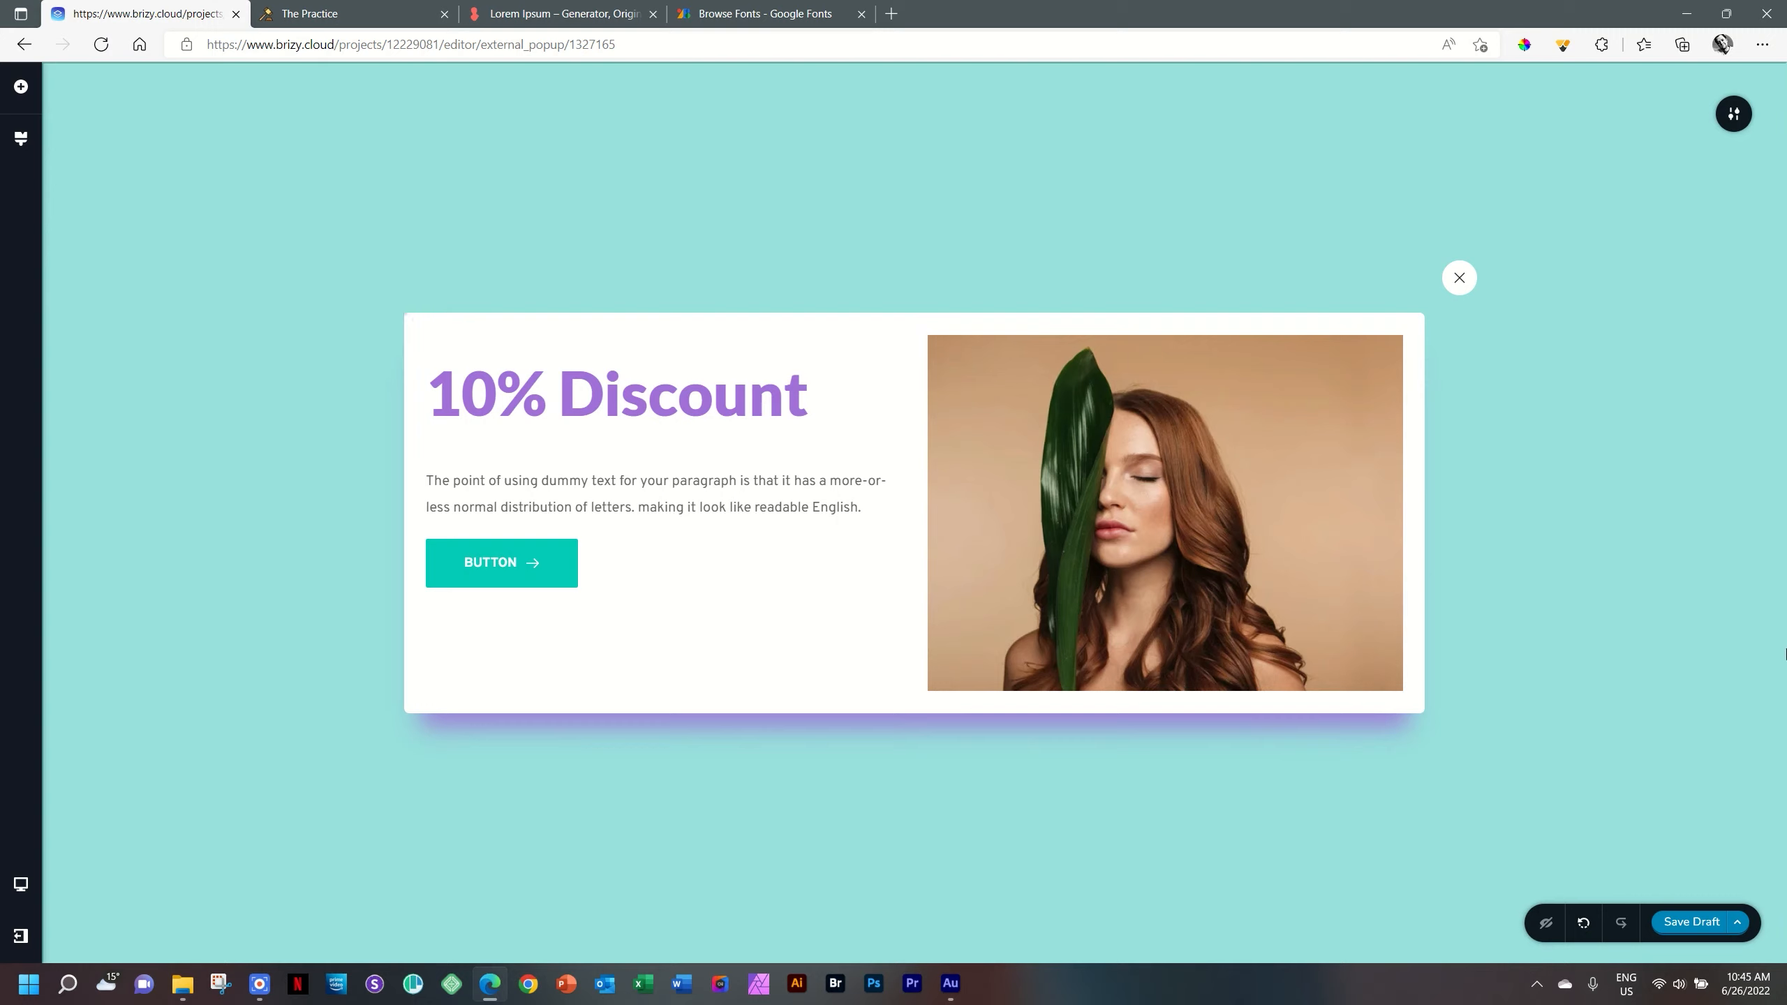
left_click(1735, 922)
left_click(1690, 871)
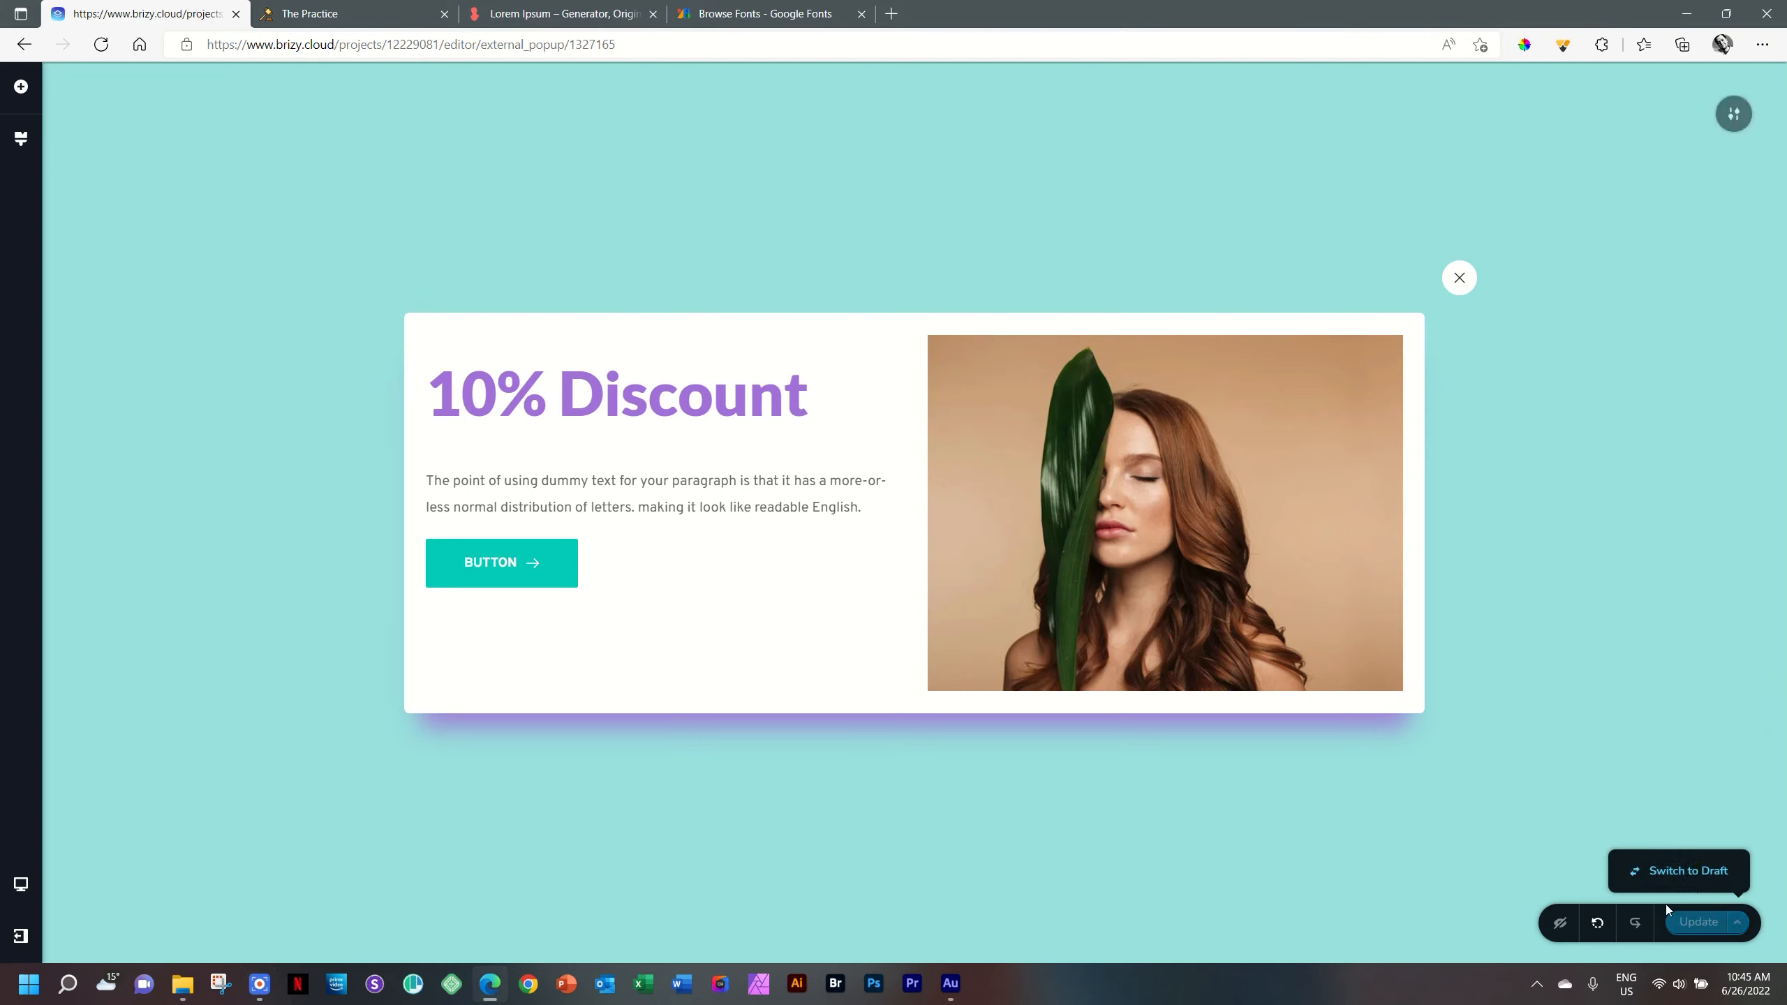
left_click(20, 935)
left_click(154, 942)
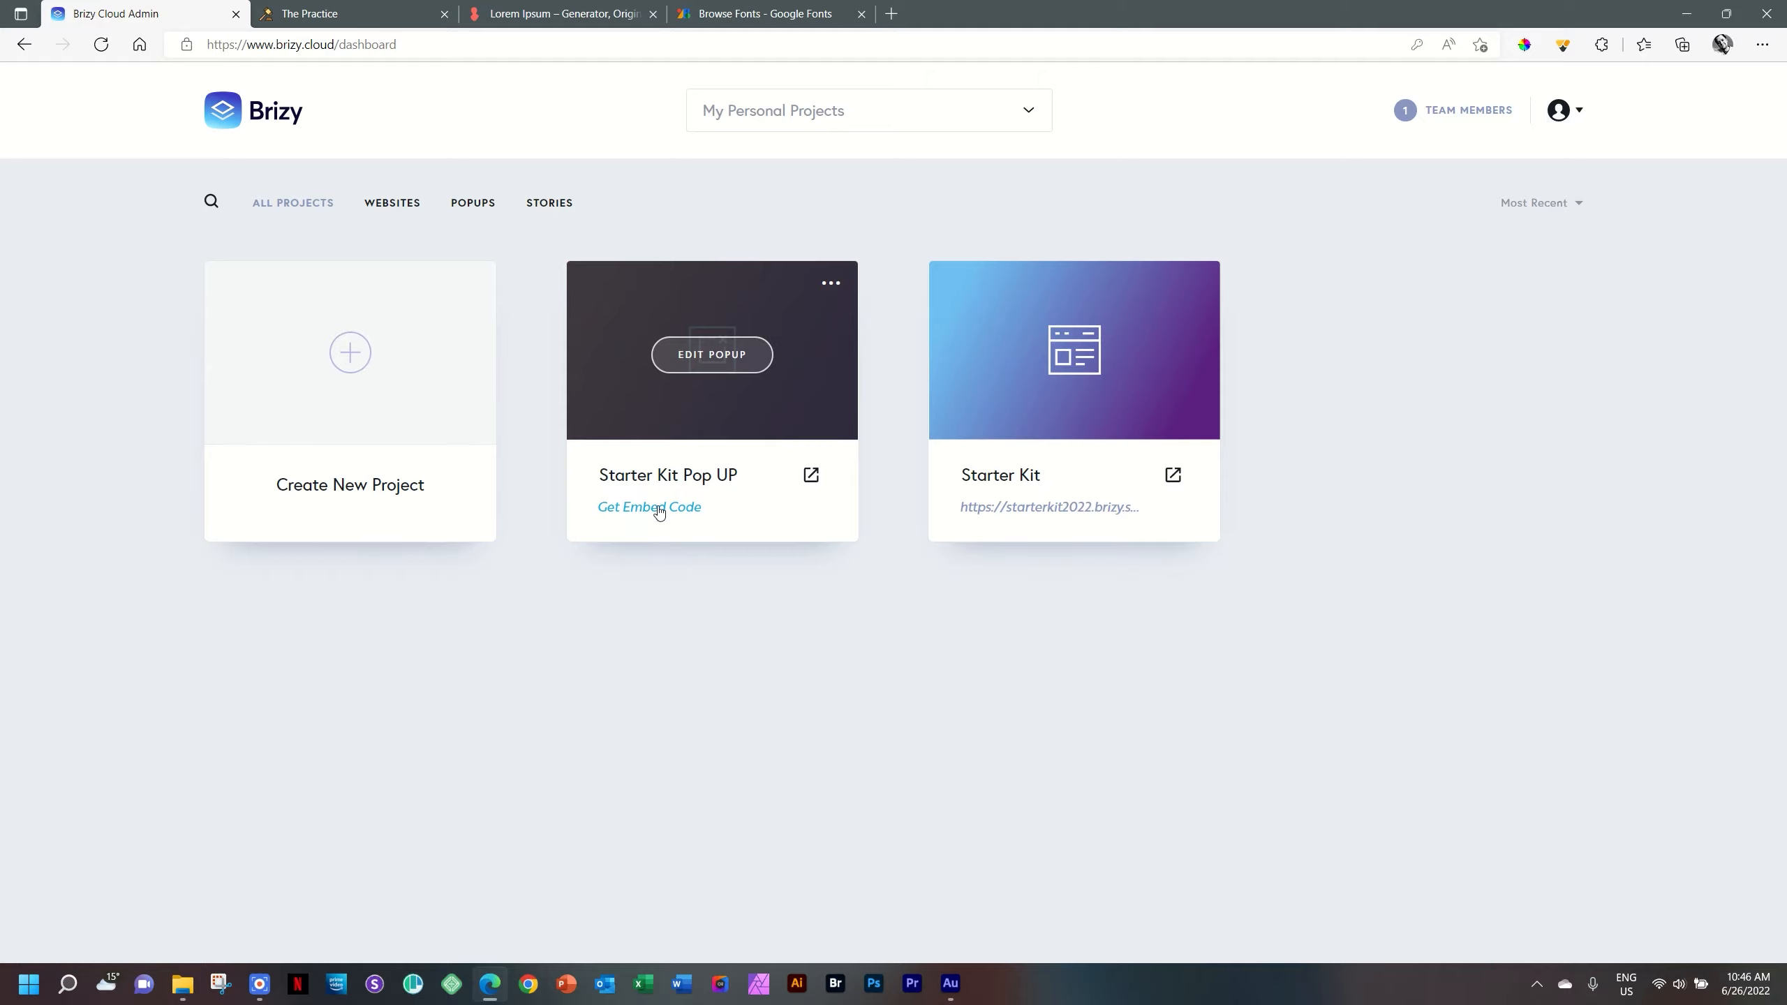
Display the Starter Kit Pop UP embed code and consult the help article on embedding an external popup, down to its footer tag note.
left_click(647, 508)
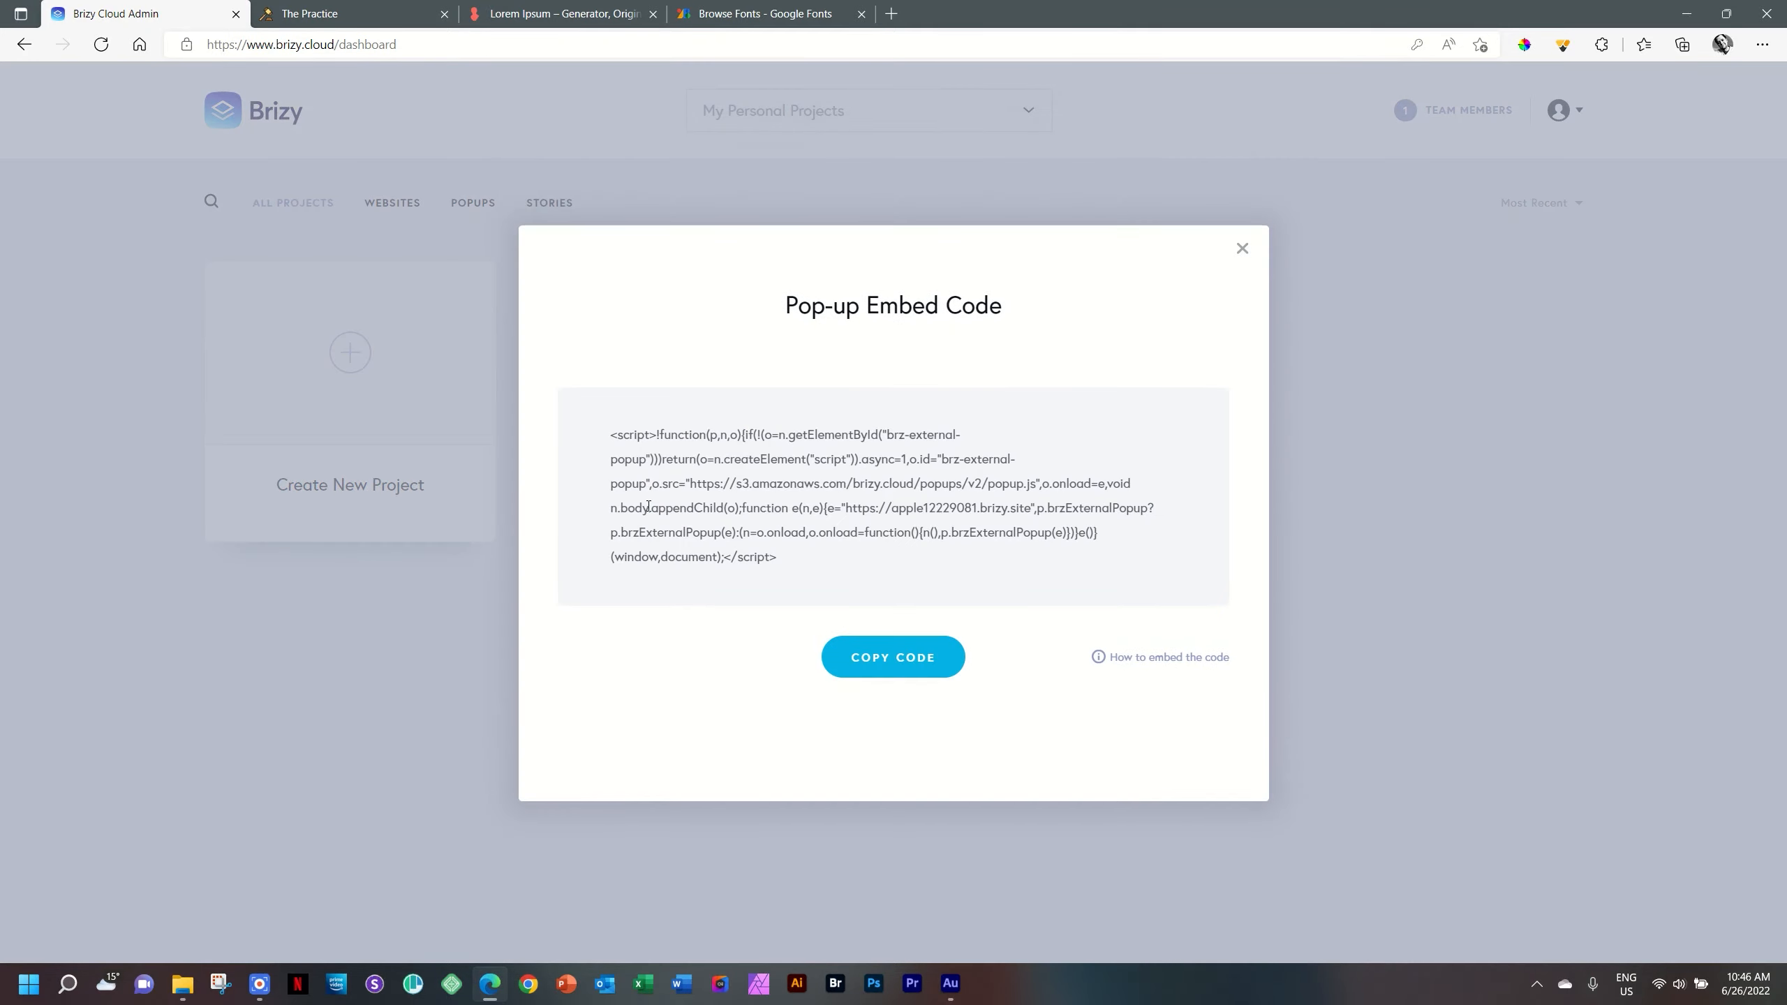
left_click_drag(803, 565, 558, 435)
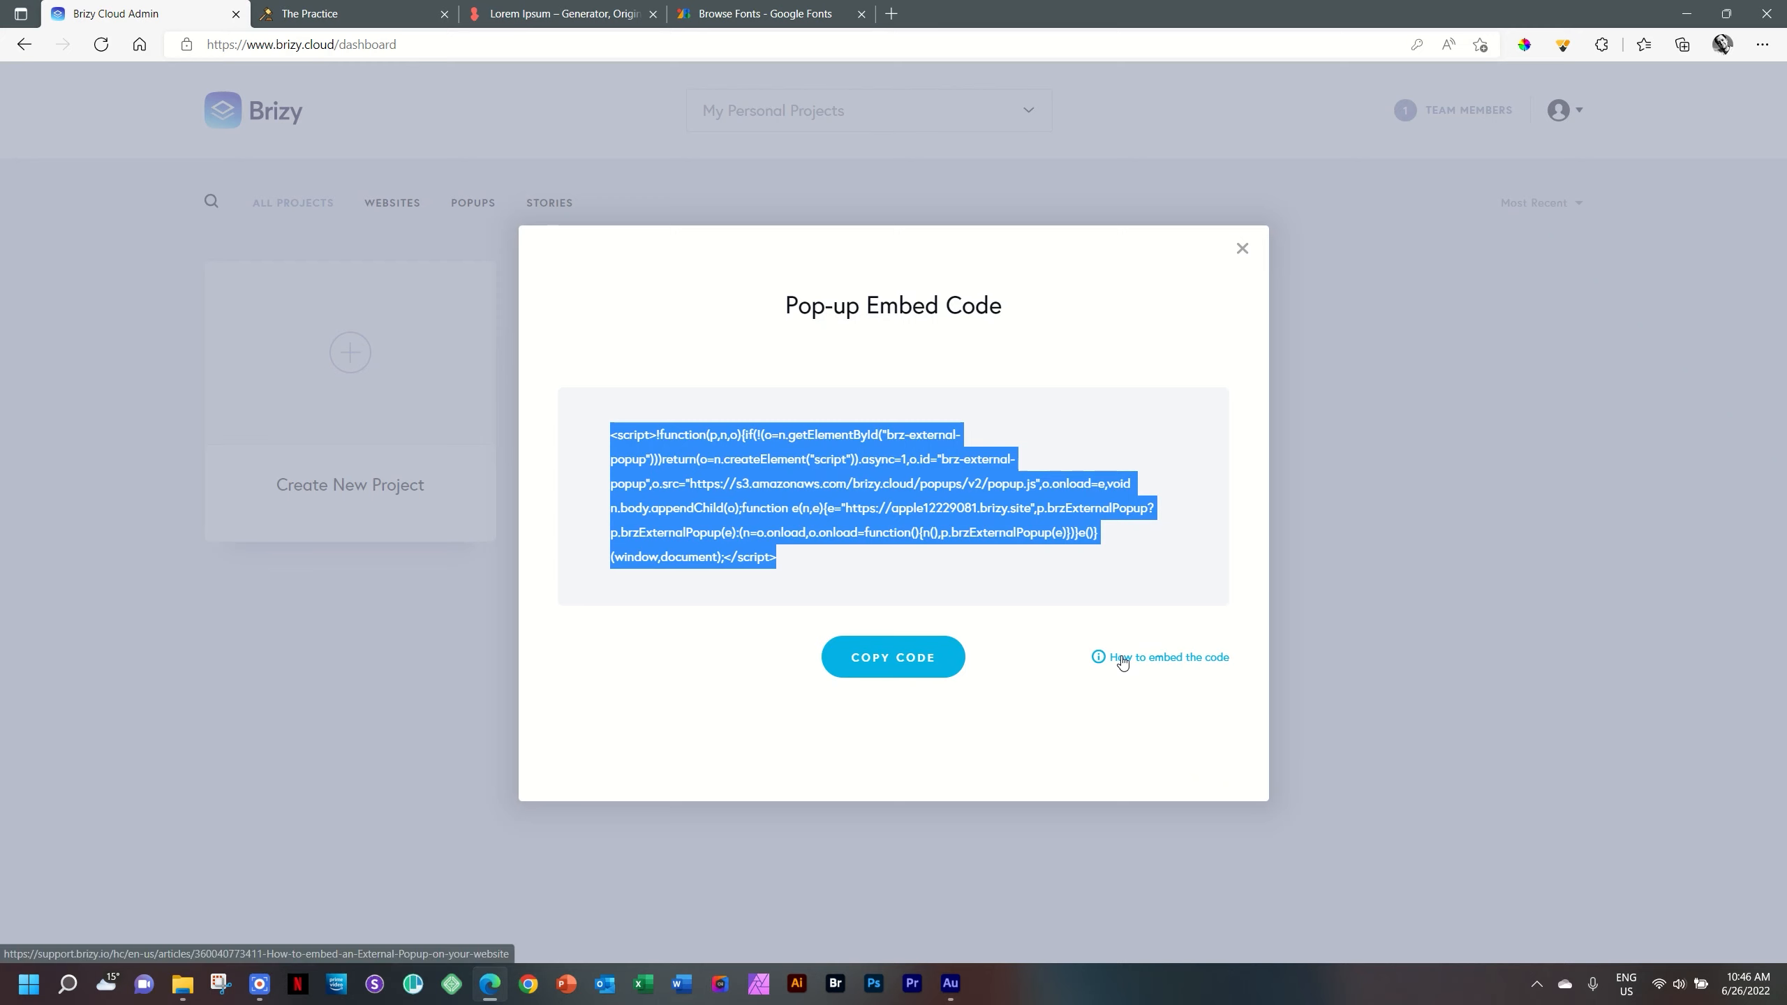
left_click(1190, 659)
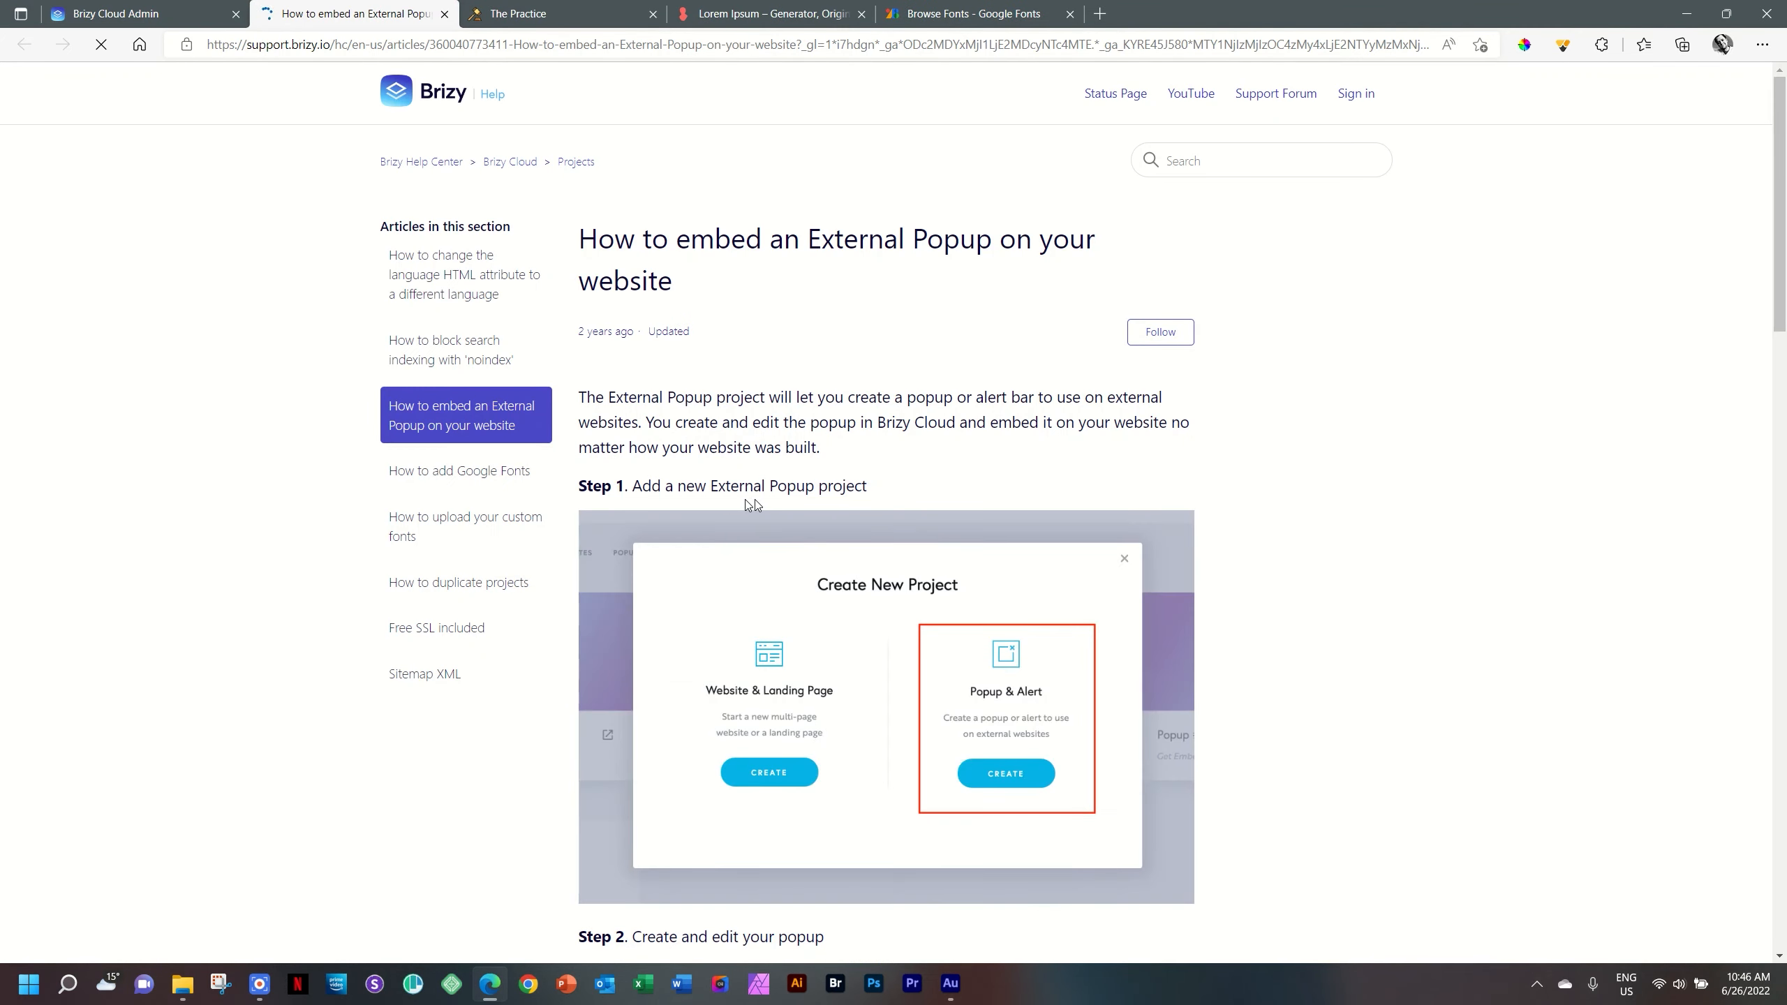
scroll(753, 502, "down", 10)
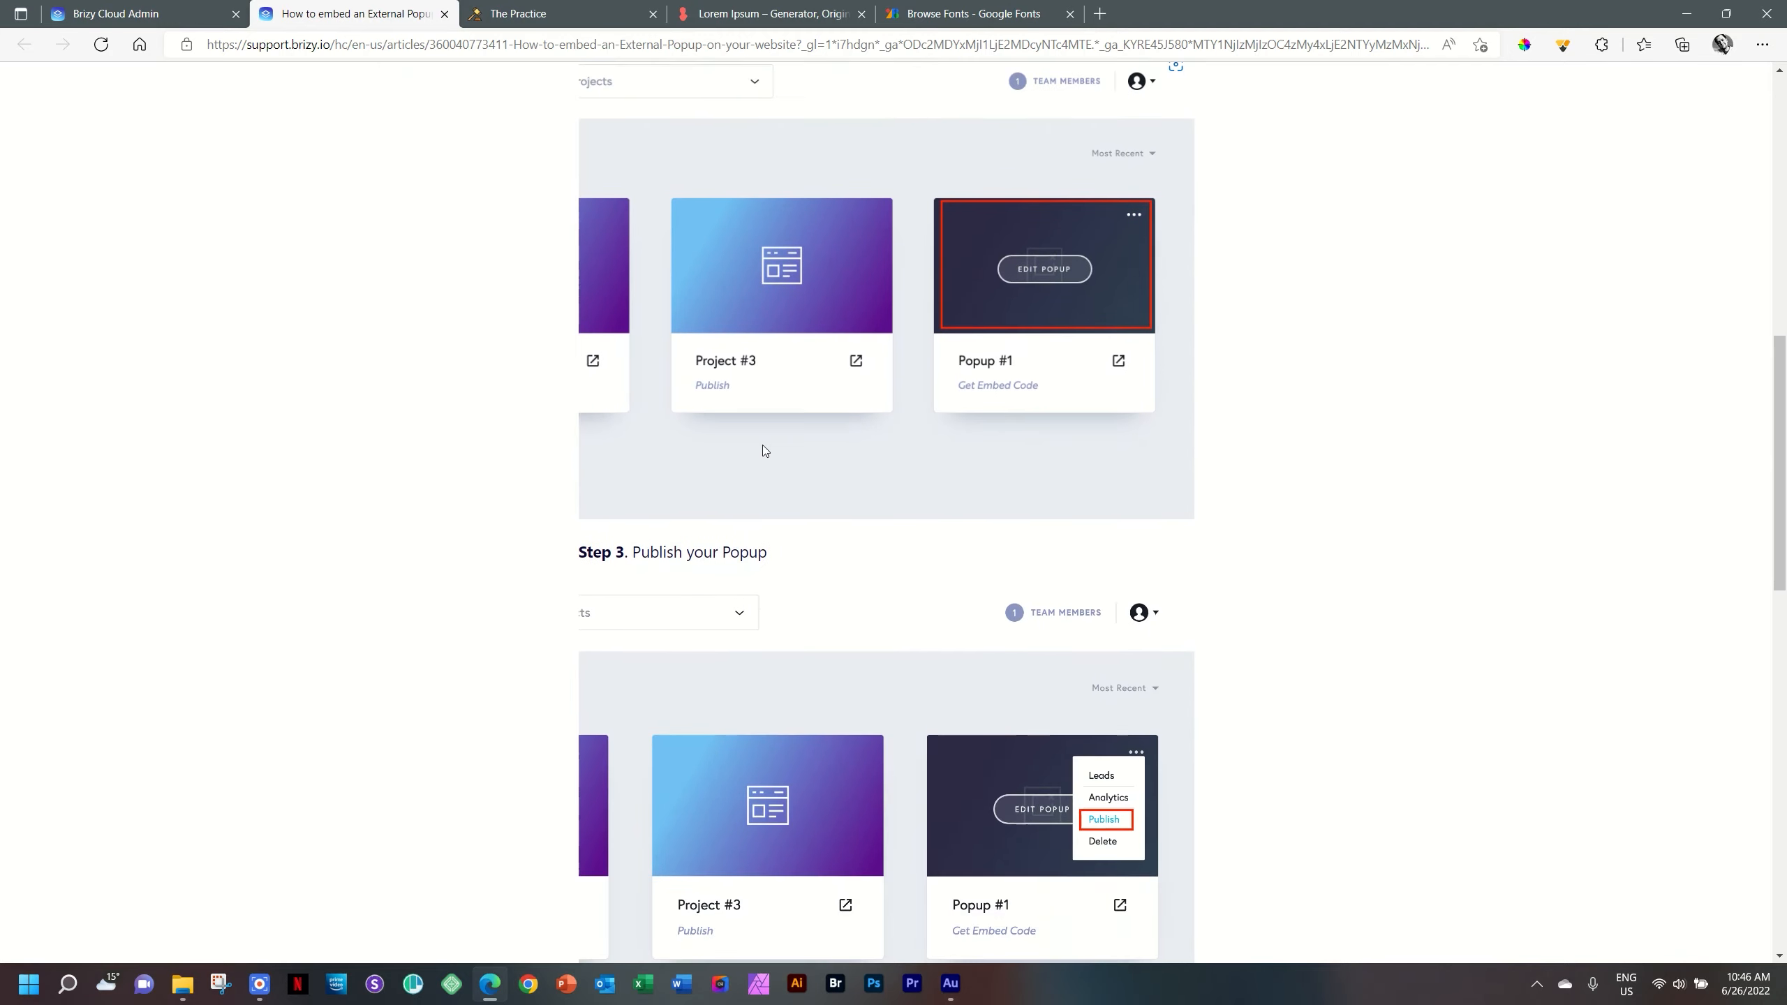
scroll(763, 450, "down", 15)
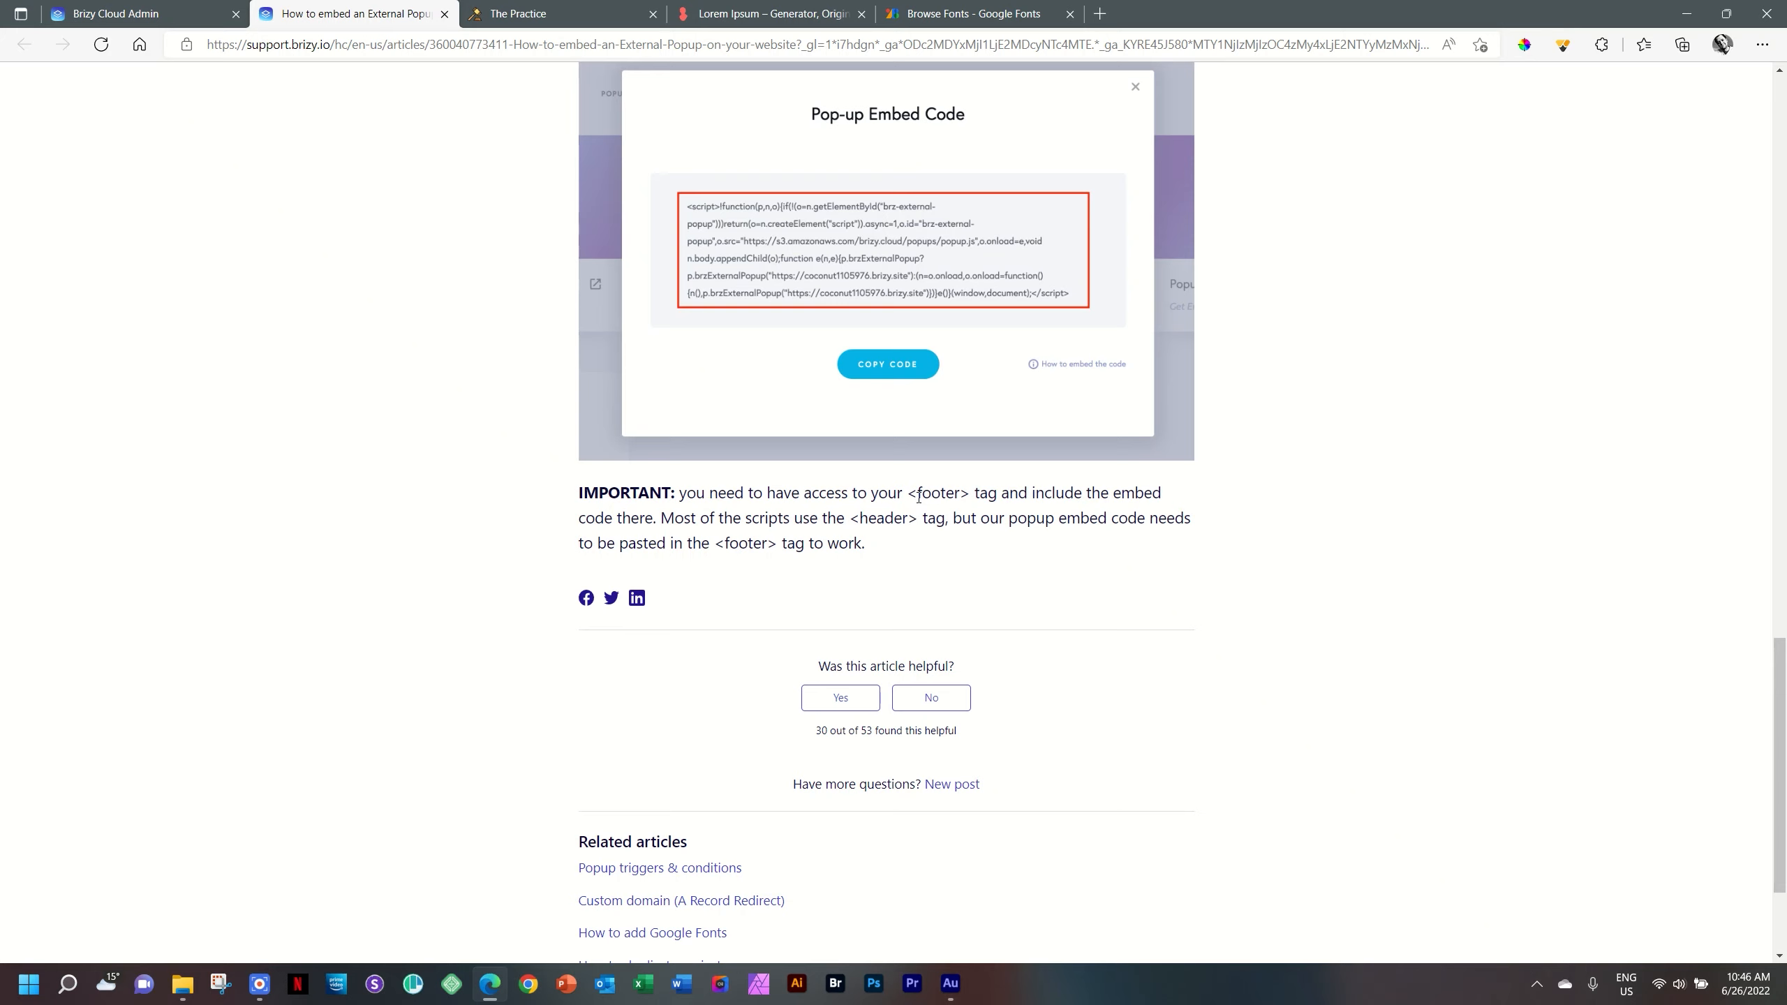
left_click(116, 14)
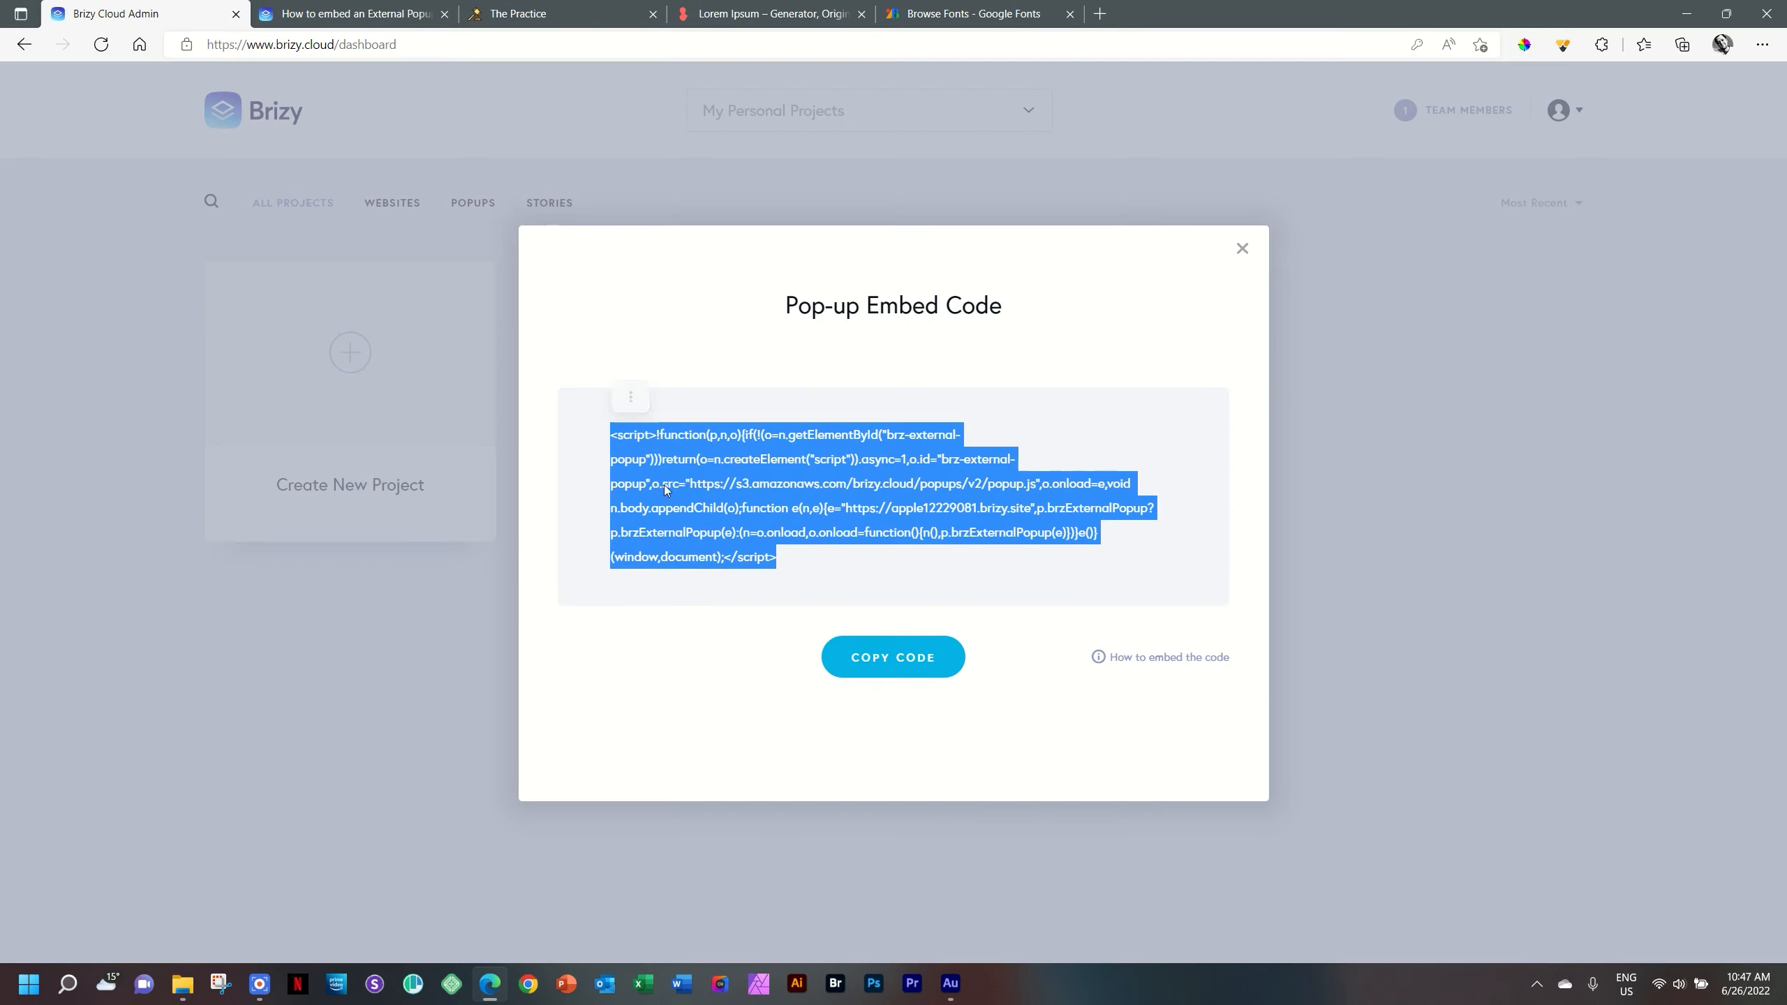
Copy the popup's embed code and open the Starter Kit website project for editing.
left_click(885, 664)
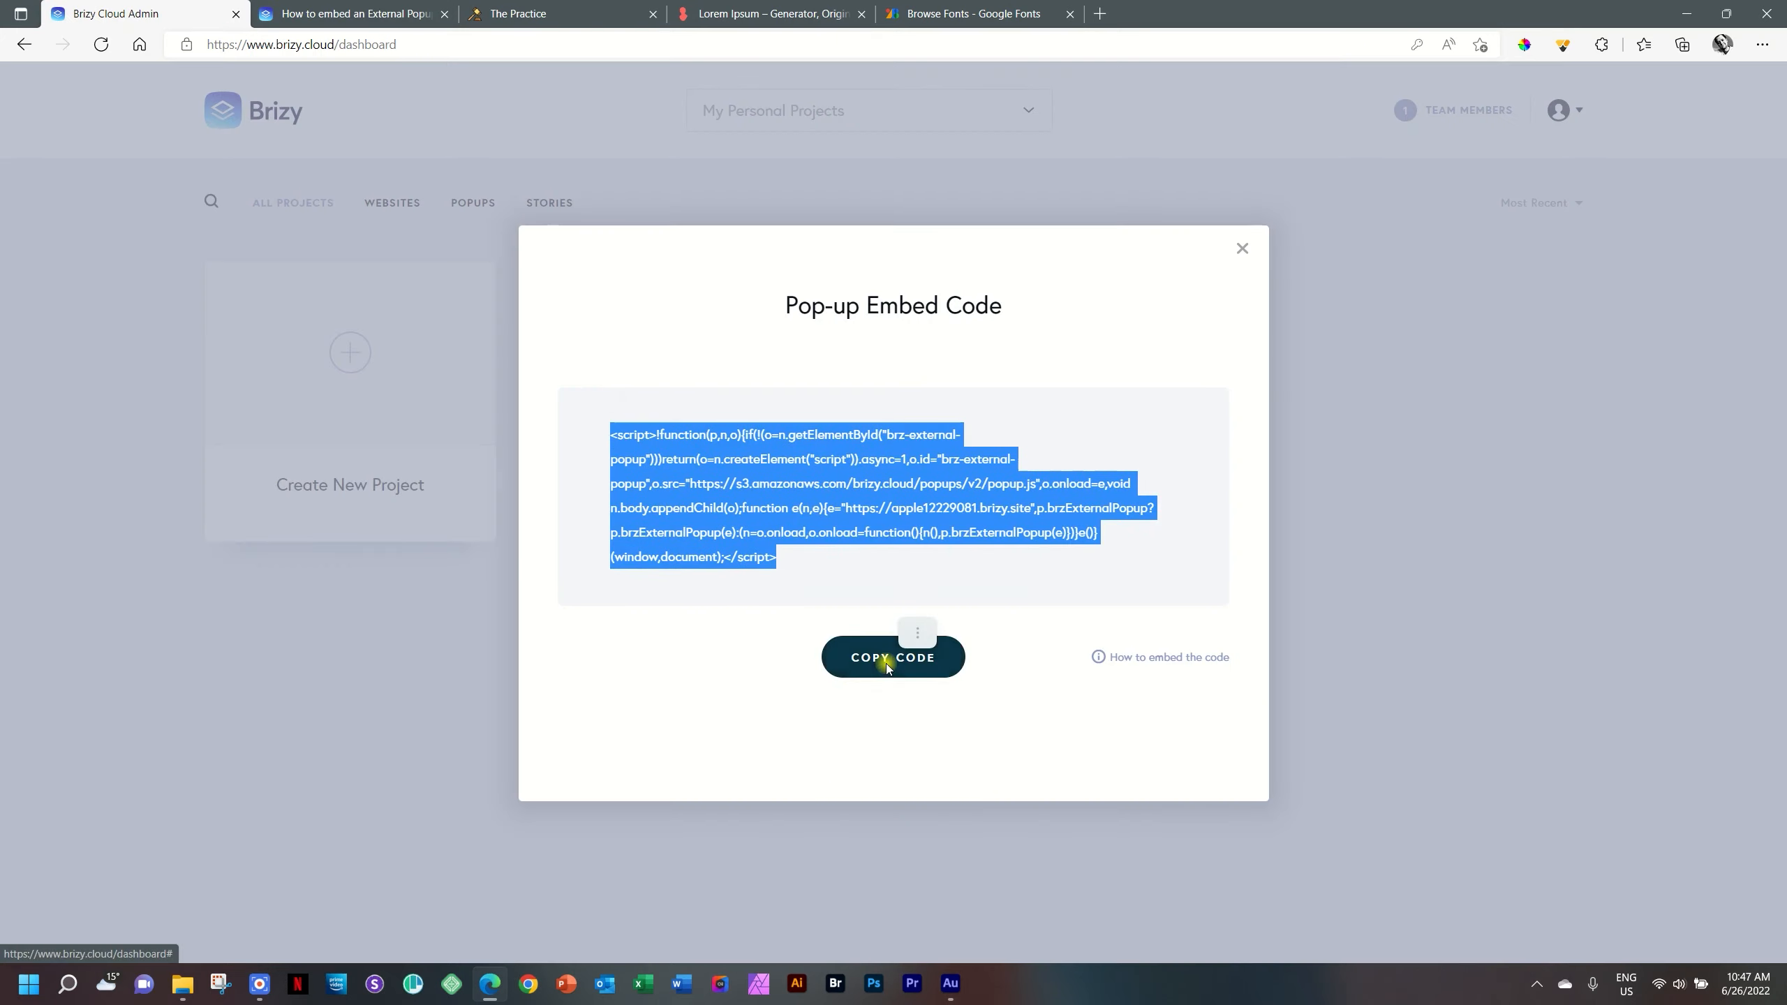
left_click(1242, 230)
left_click(711, 356)
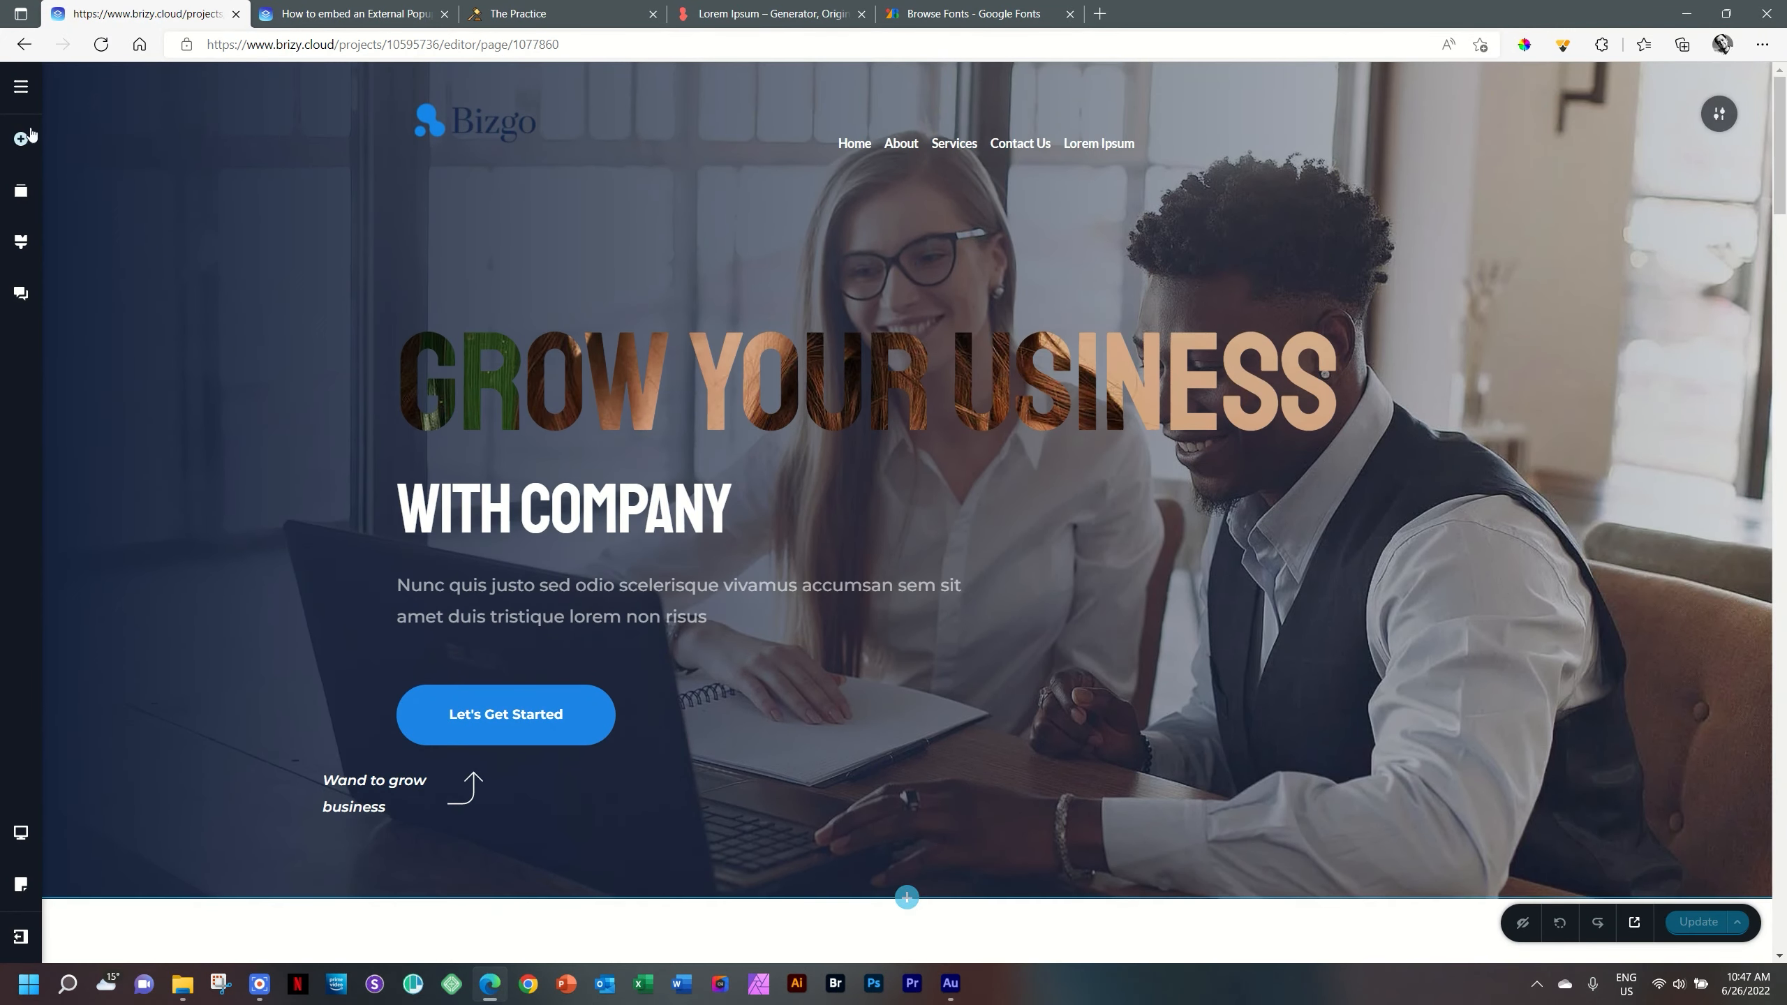
Paste the copied embed code into the site's footer code injection in the project settings and save the changes.
left_click(21, 90)
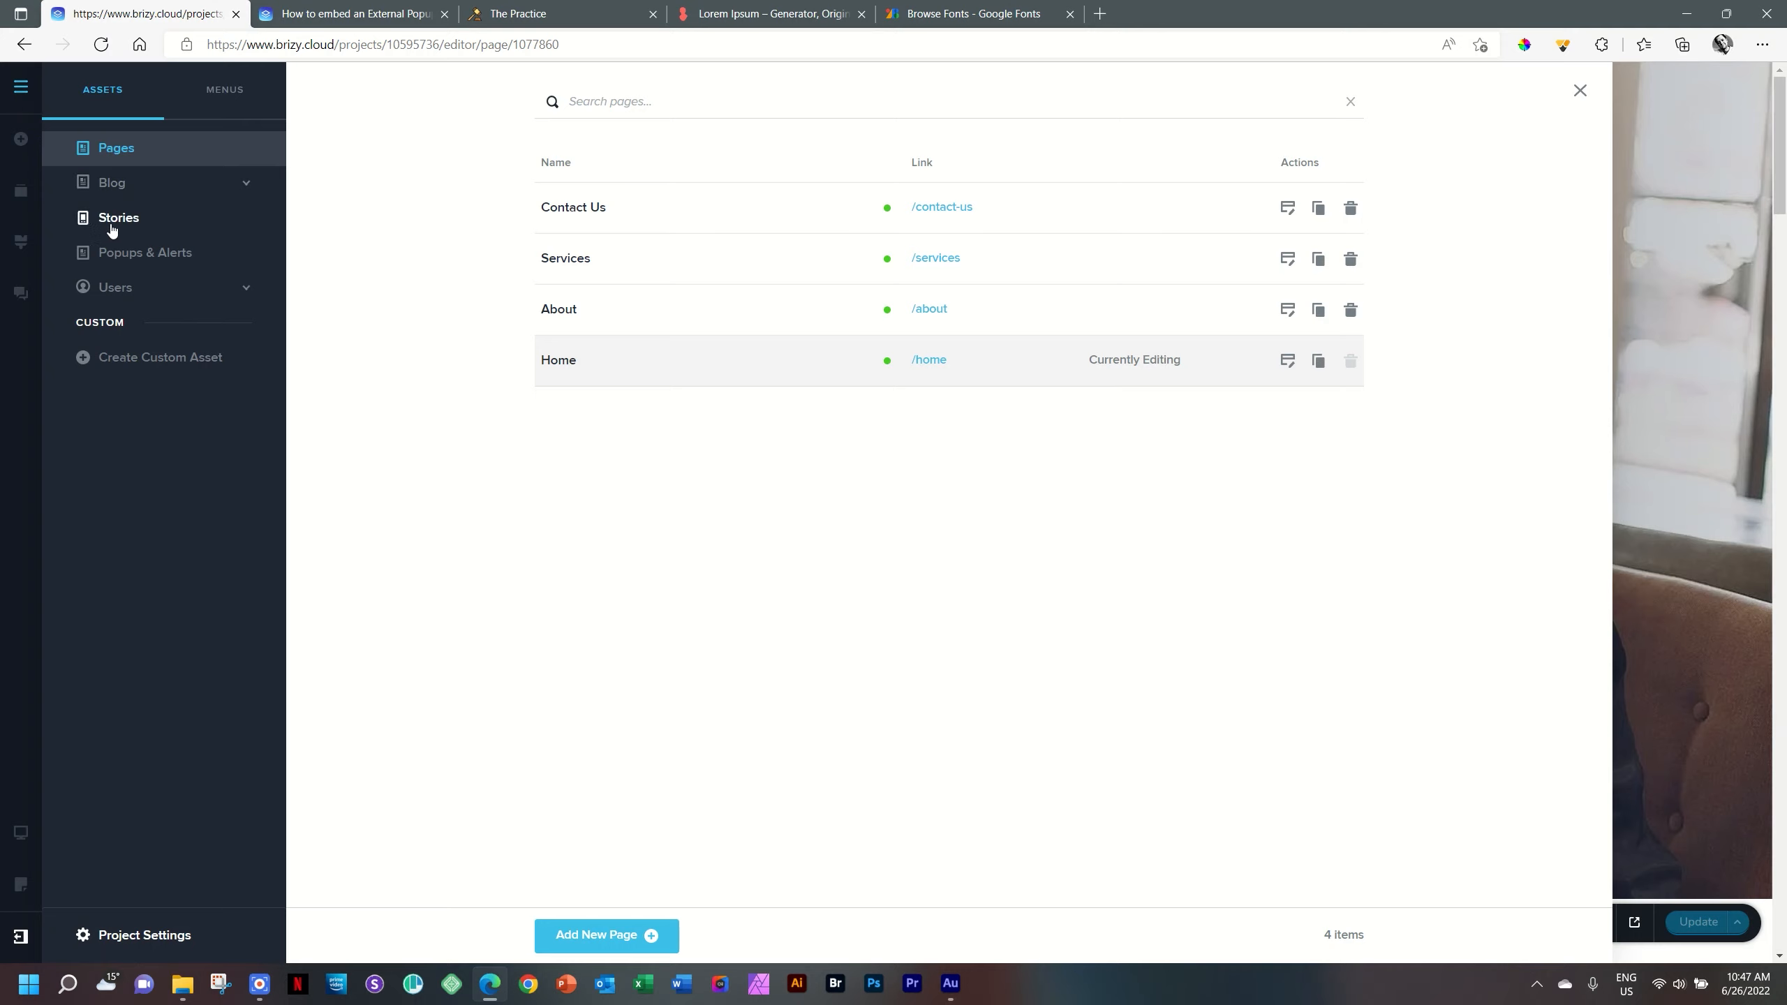
left_click(121, 934)
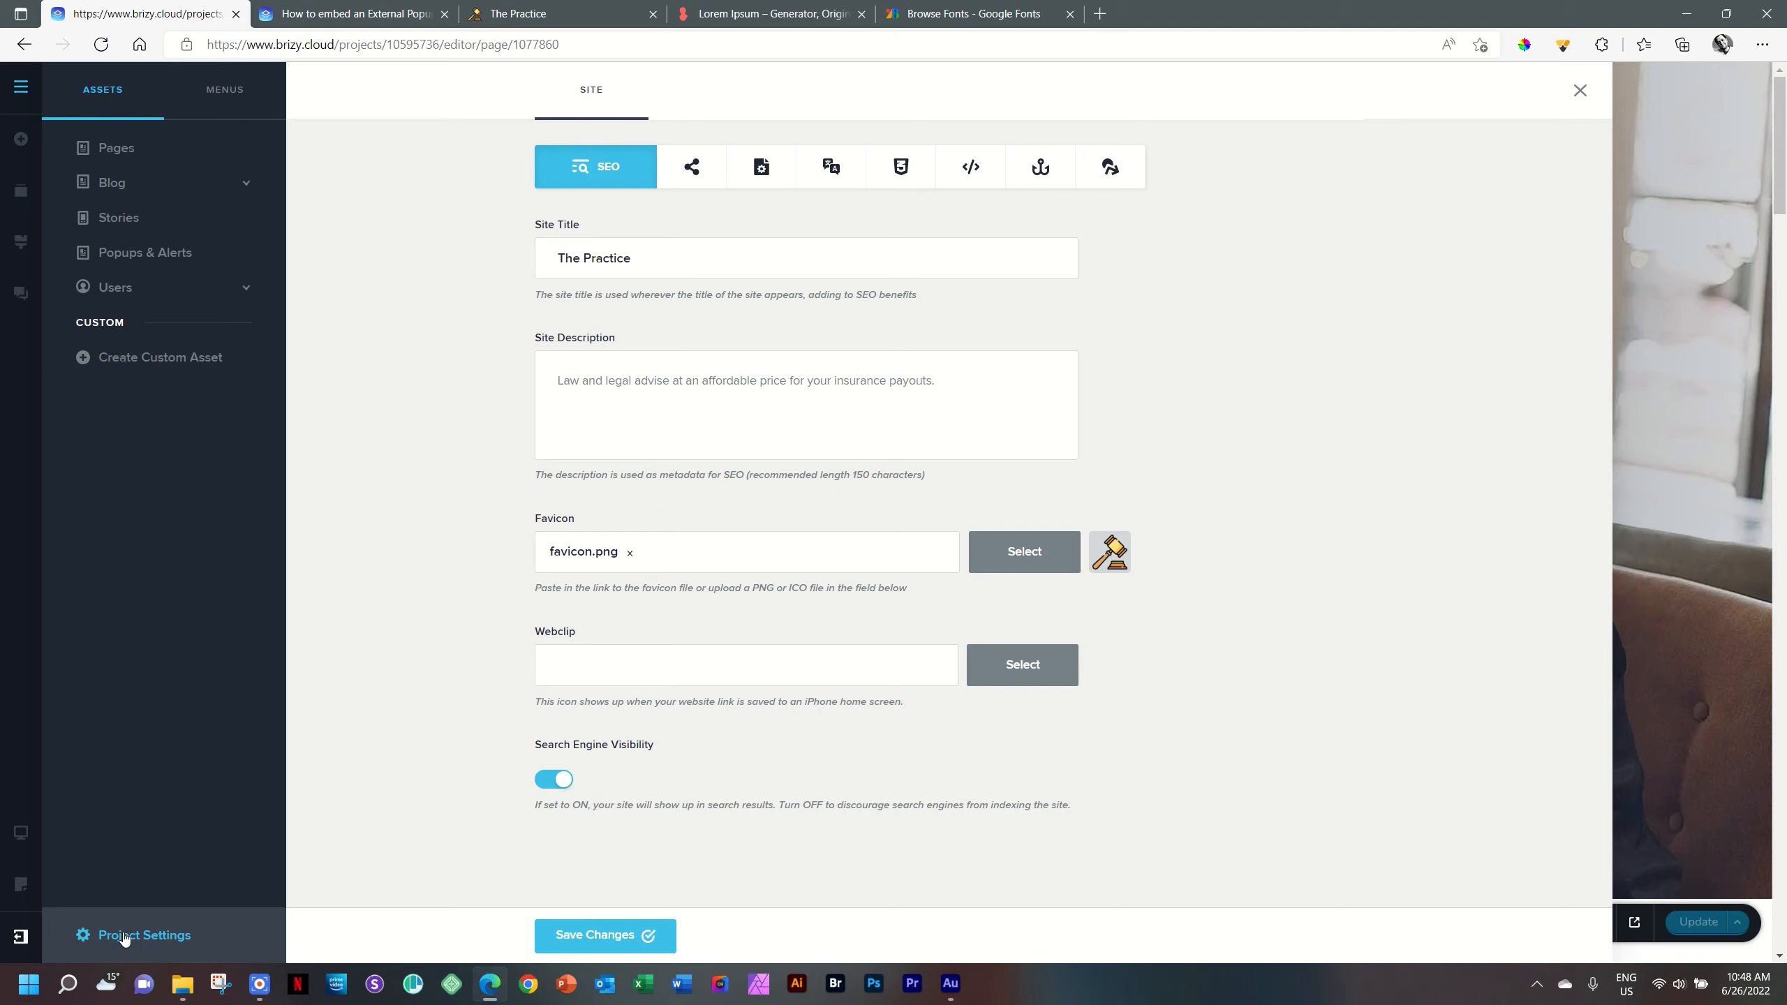
left_click(972, 178)
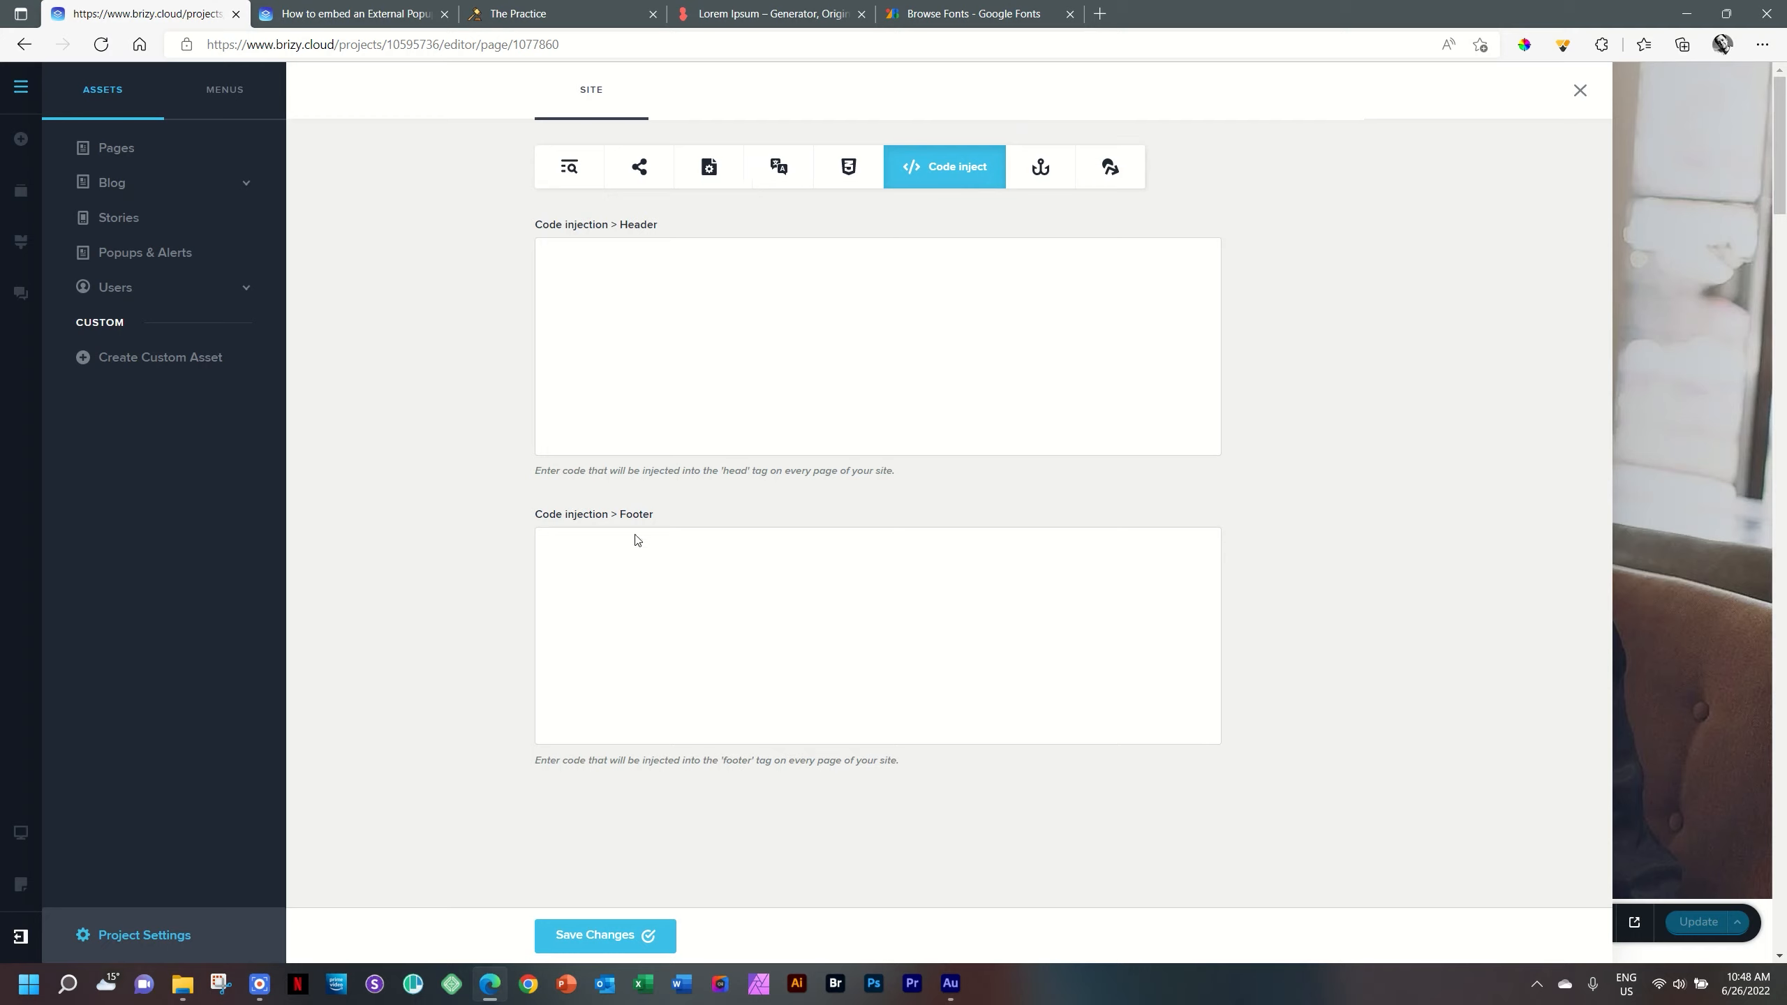
left_click(620, 559)
key("ctrl+v")
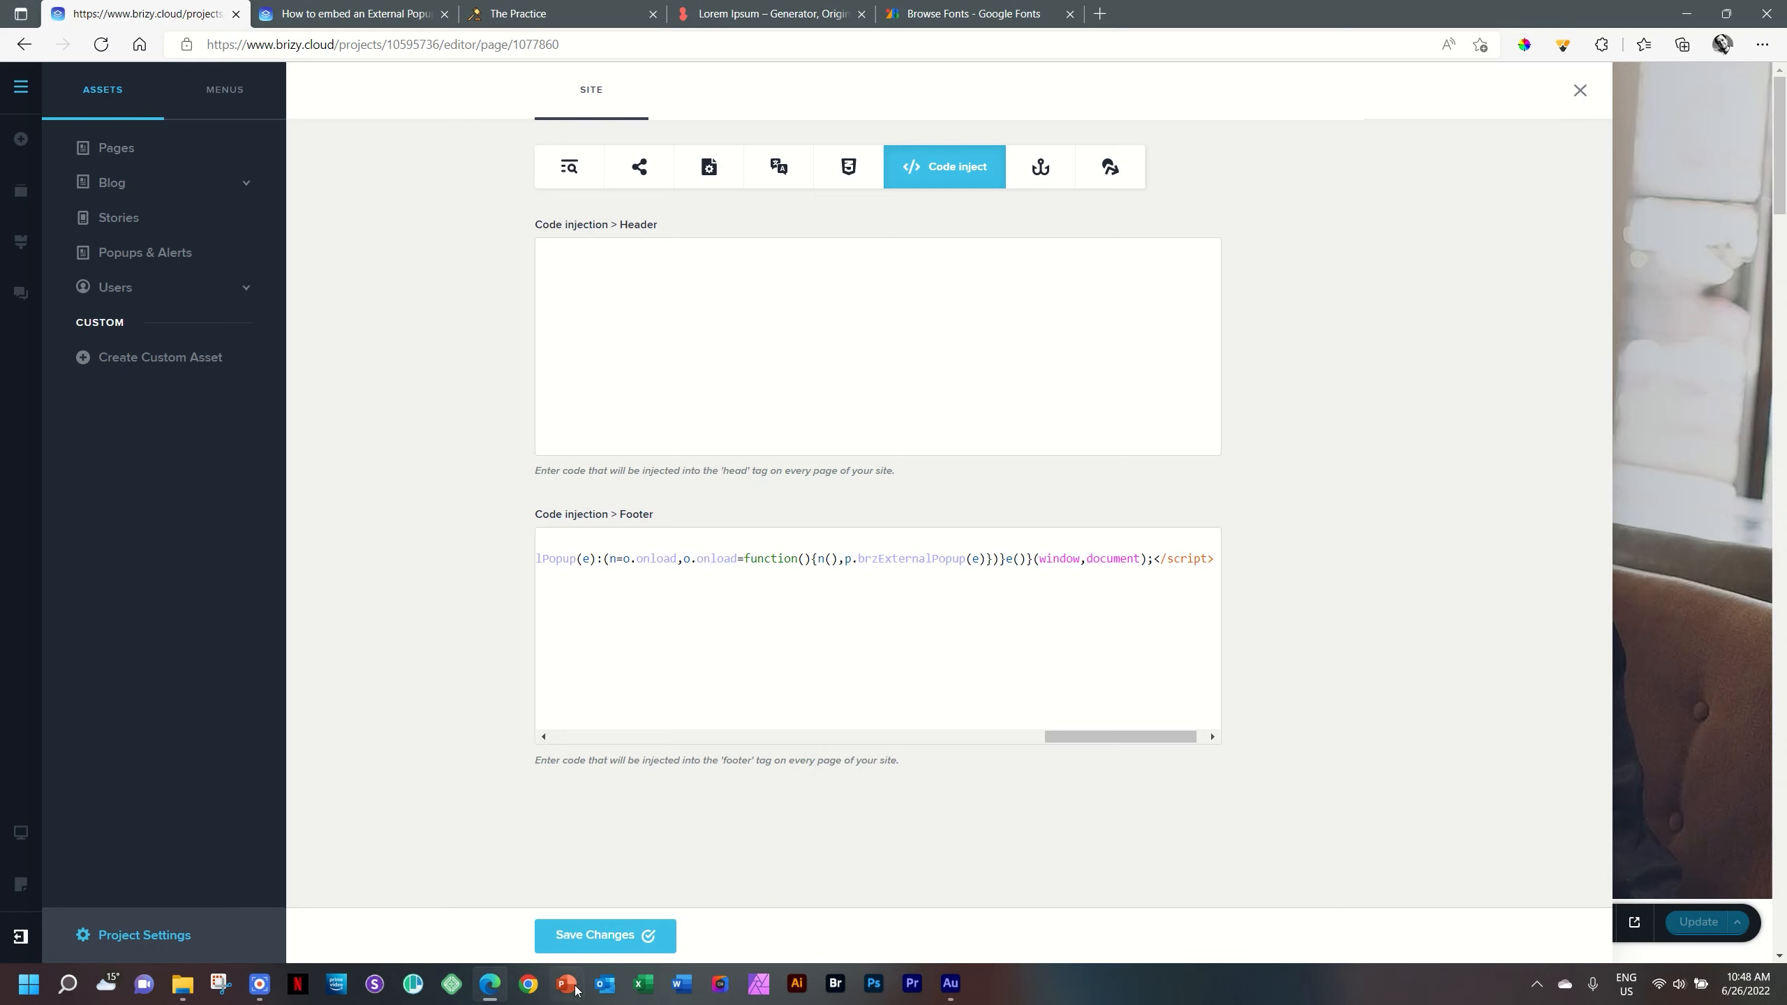
left_click(637, 936)
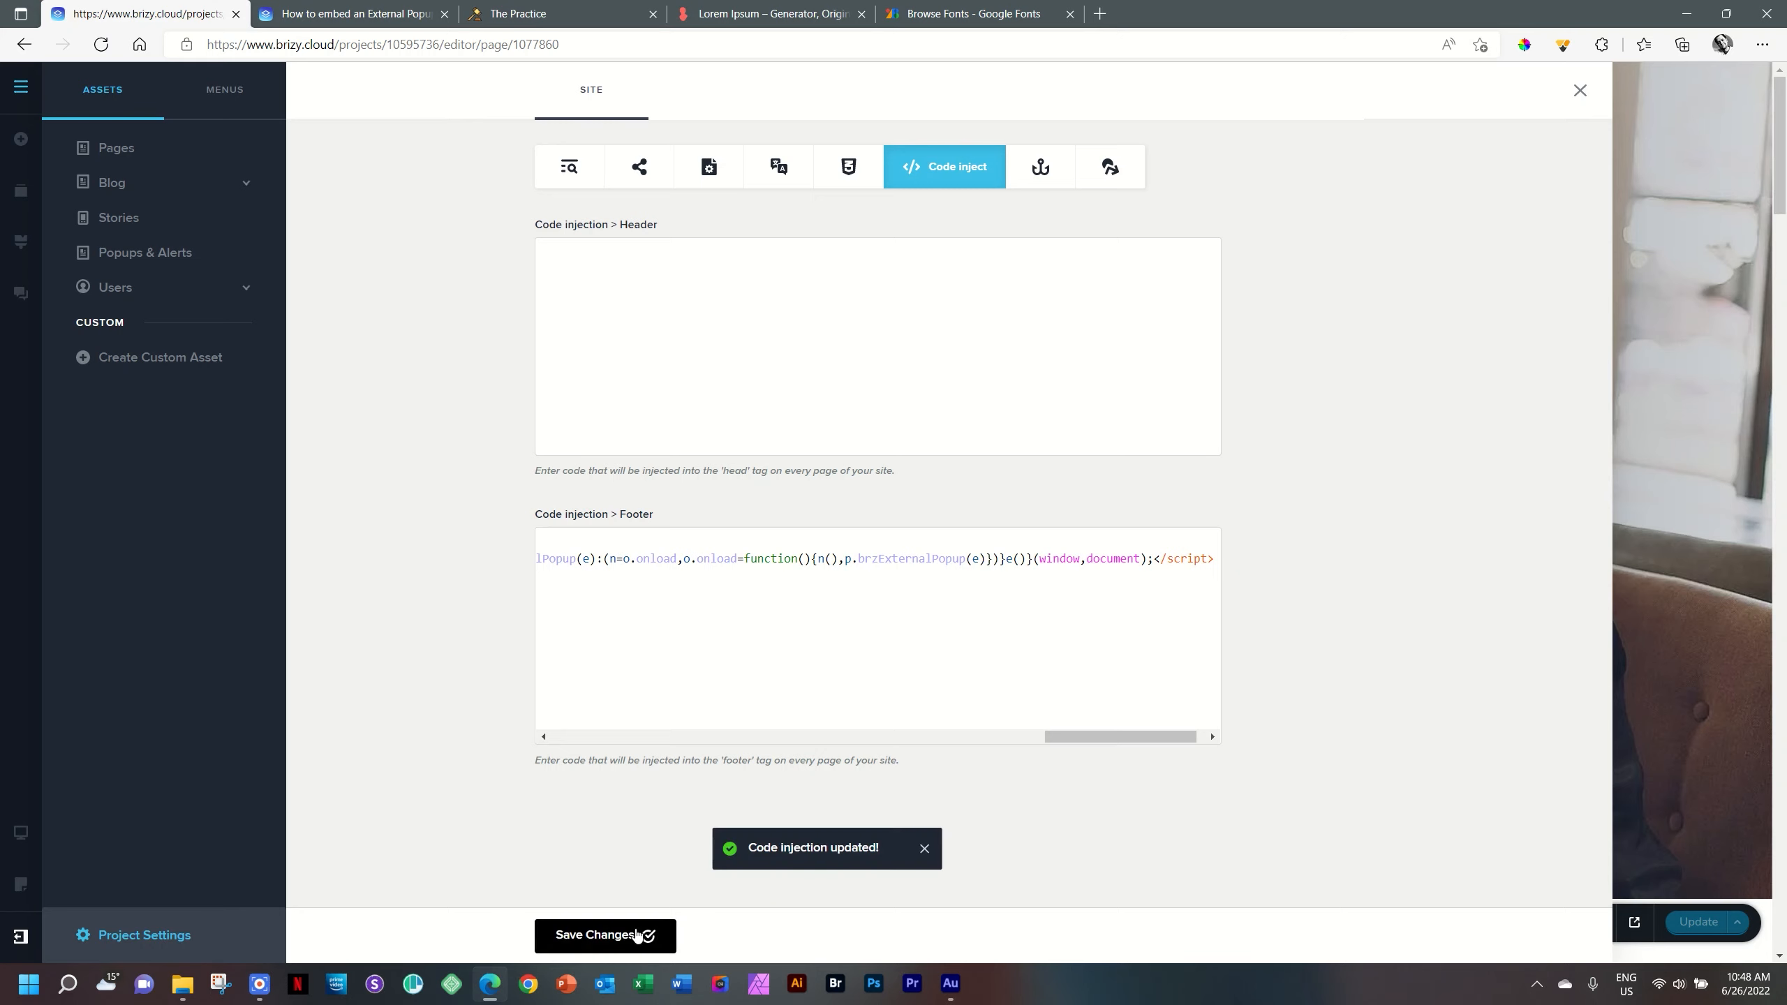
Leave the project settings and view the live site, checking the discount popup and dismissing it with its close icon.
left_click(1706, 695)
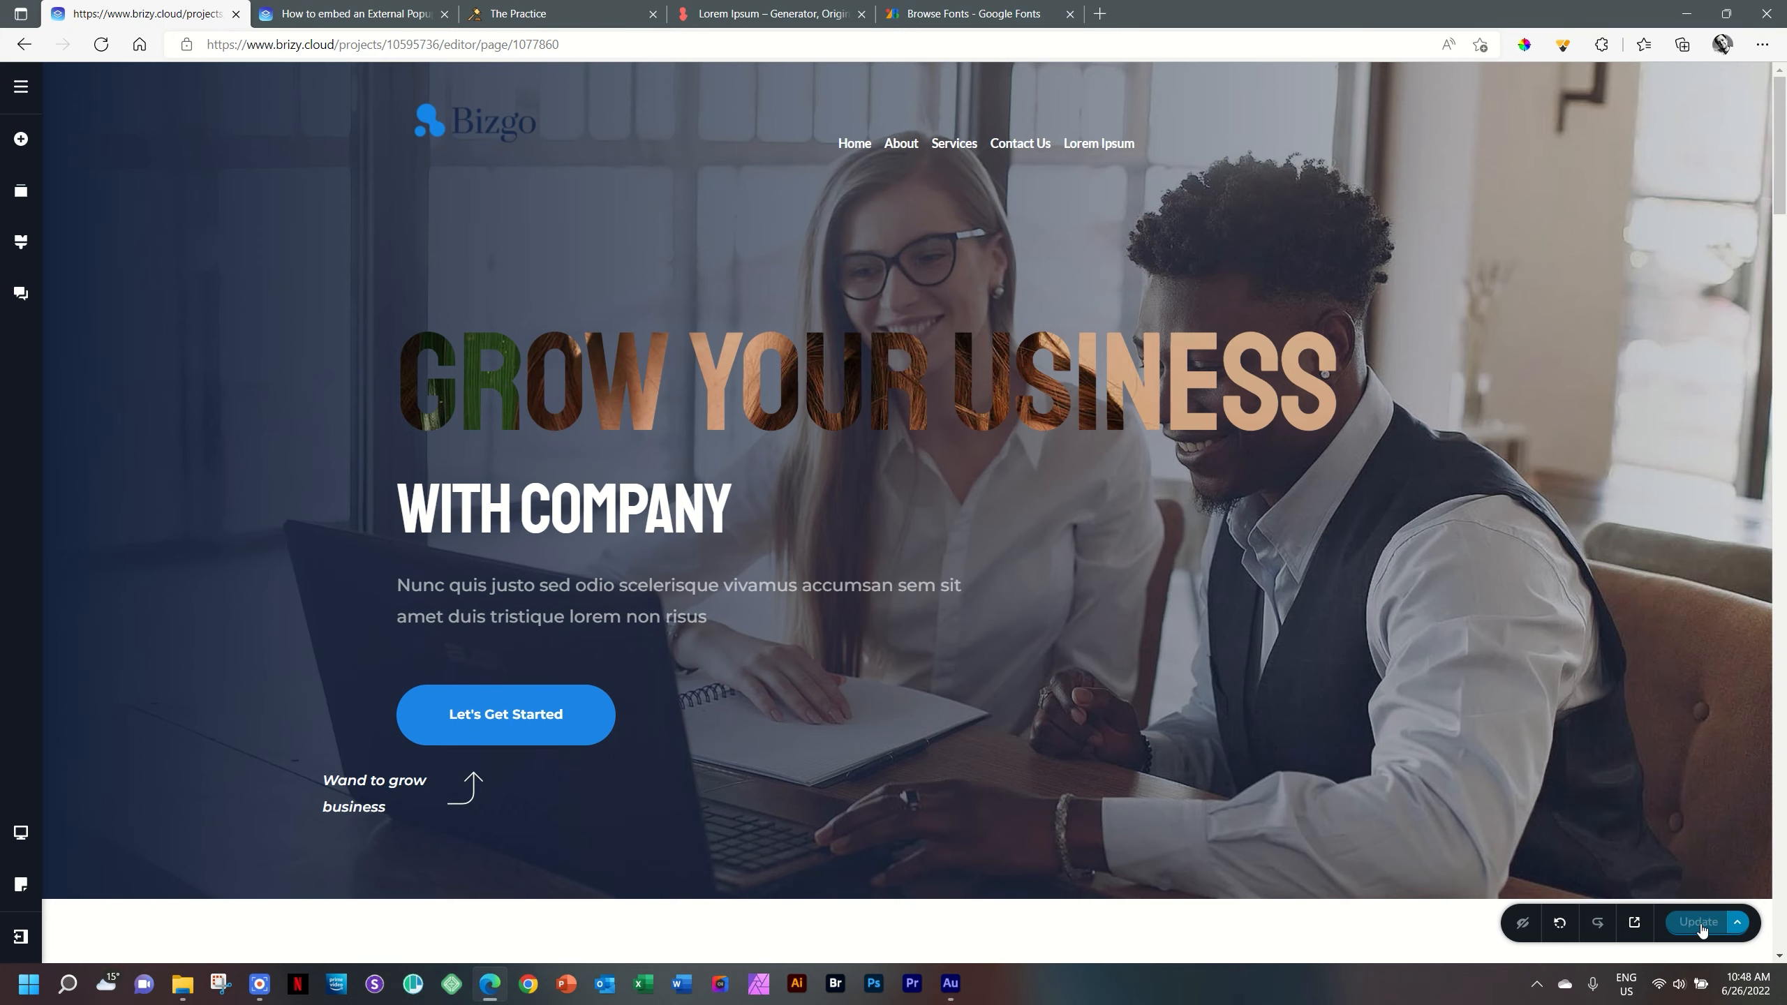
left_click(1640, 926)
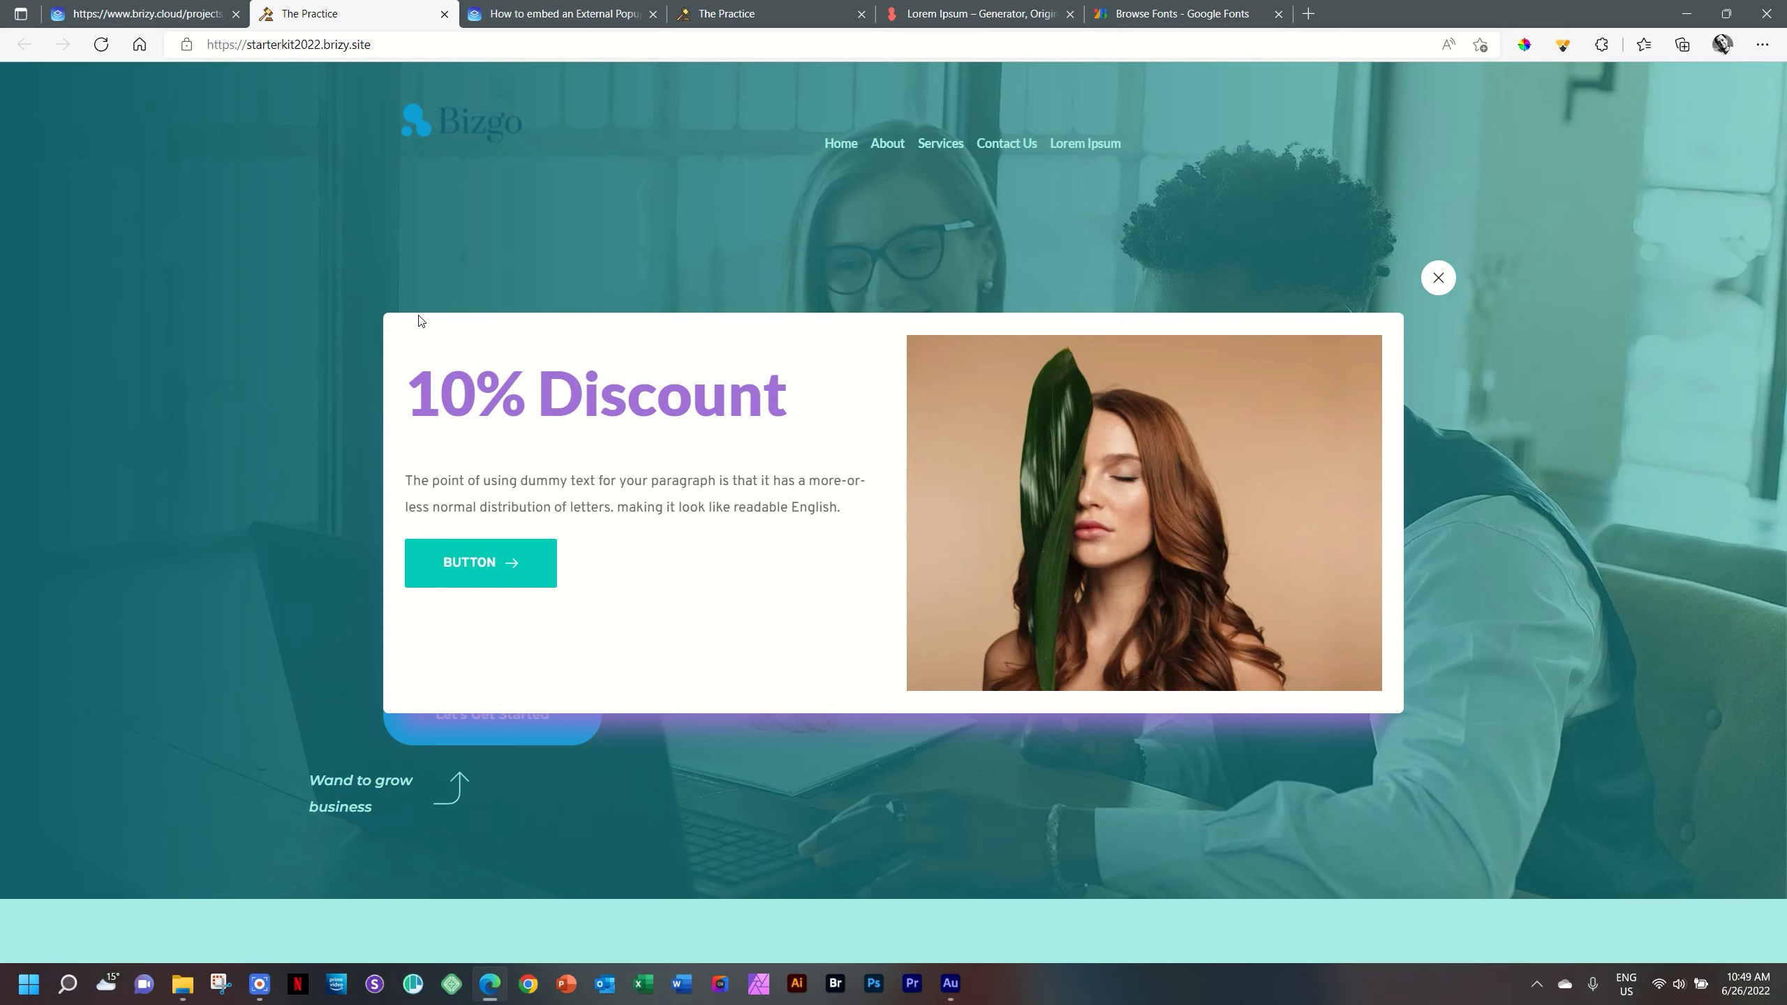
left_click(1438, 277)
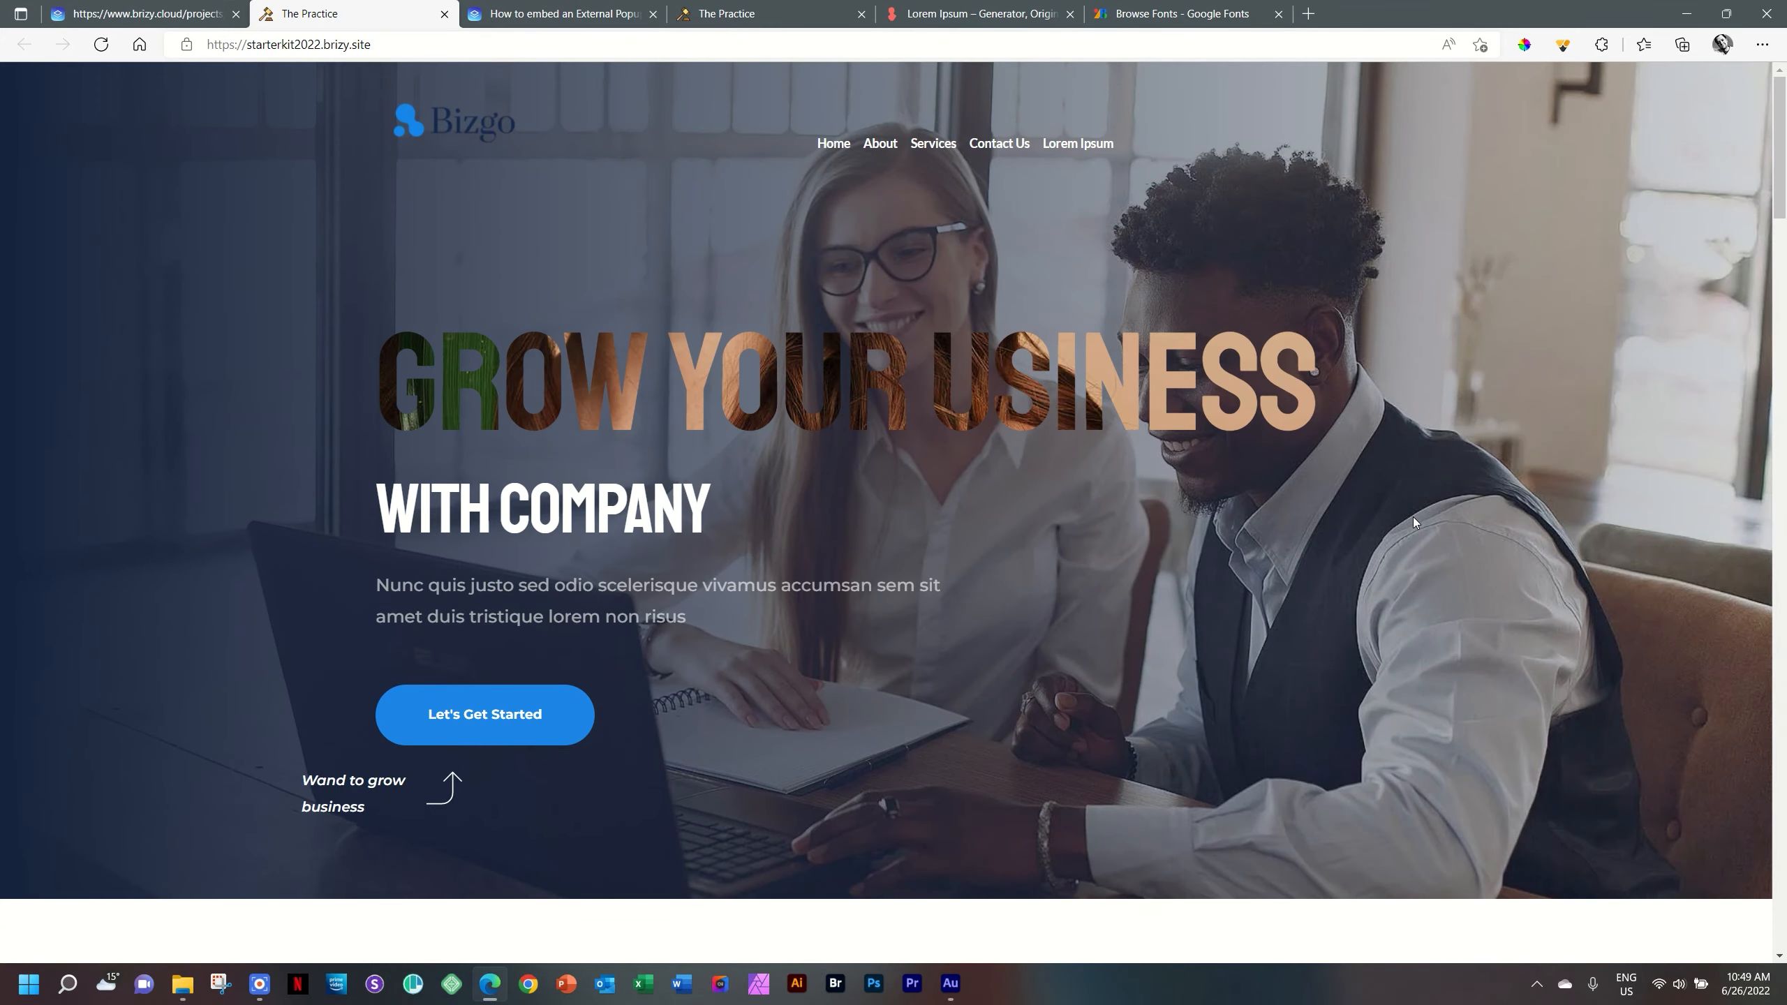